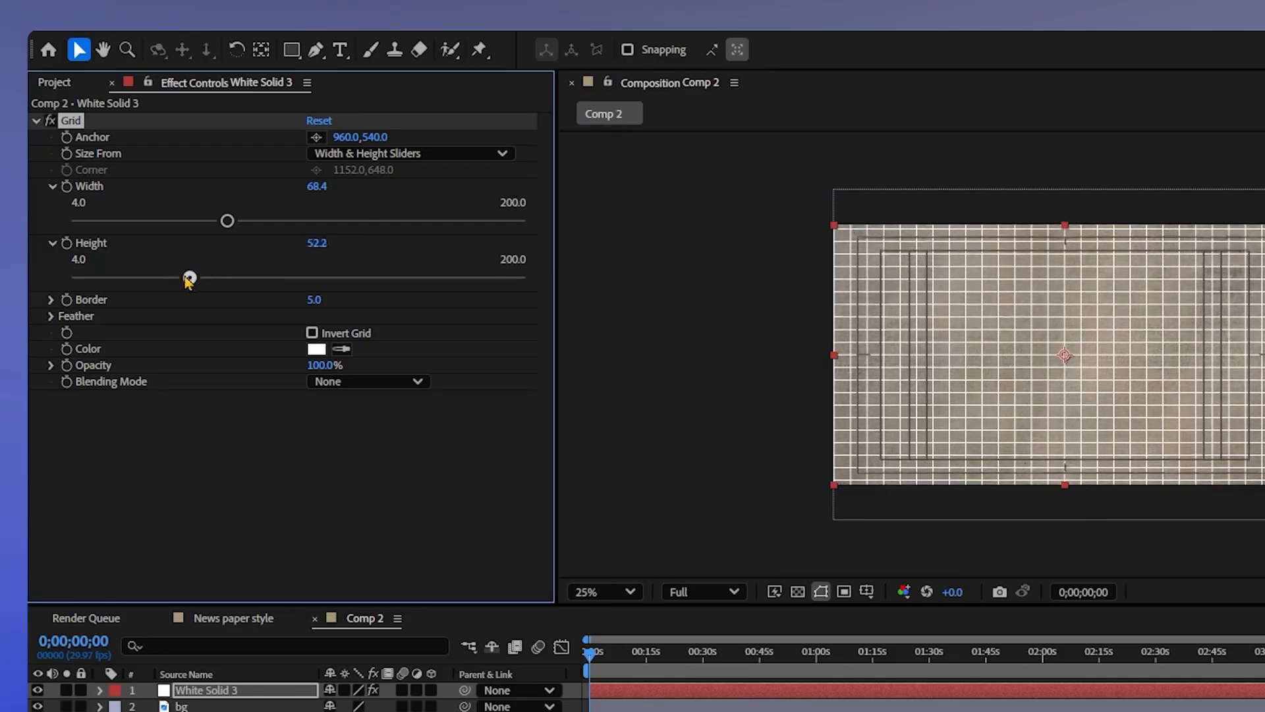
- Set the Grid effect on the white solid to width 67.1, height 59.2 and opacity 9%
left_click_drag(228, 220, 248, 221)
left_click_drag(323, 365, 263, 363)
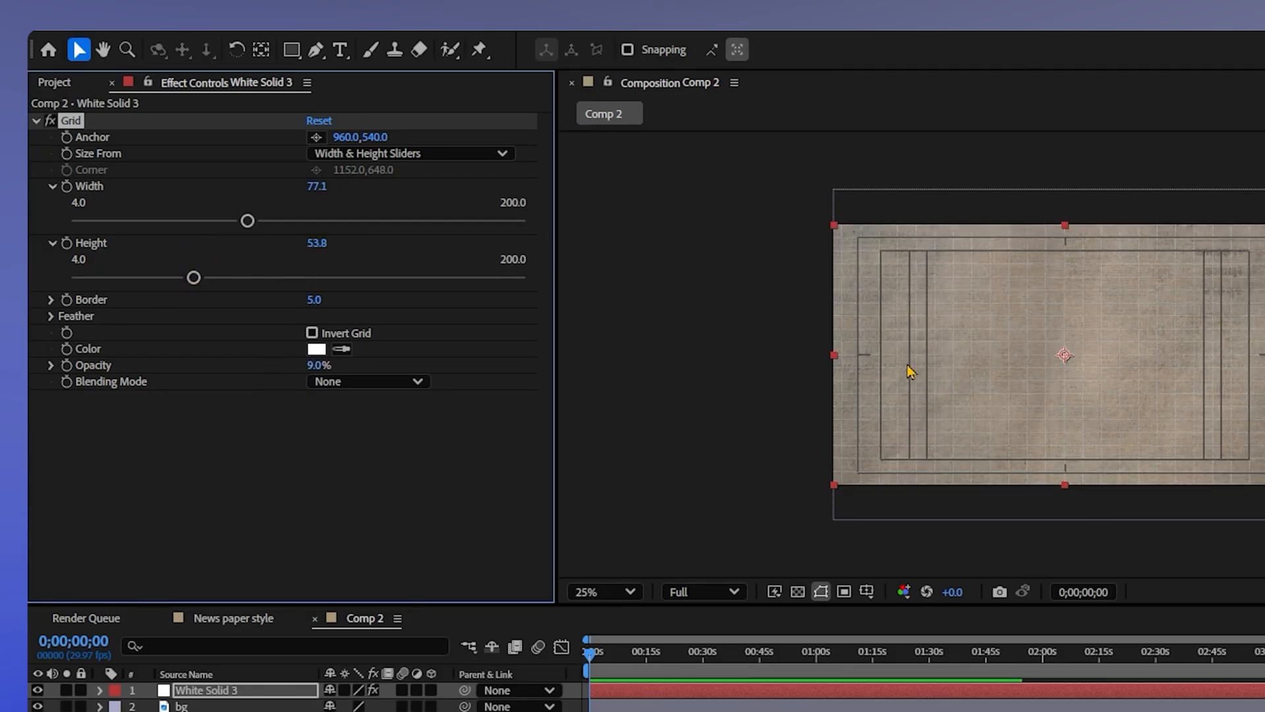
scroll(912, 369, "up", 2)
left_click_drag(193, 277, 205, 277)
left_click_drag(249, 221, 220, 221)
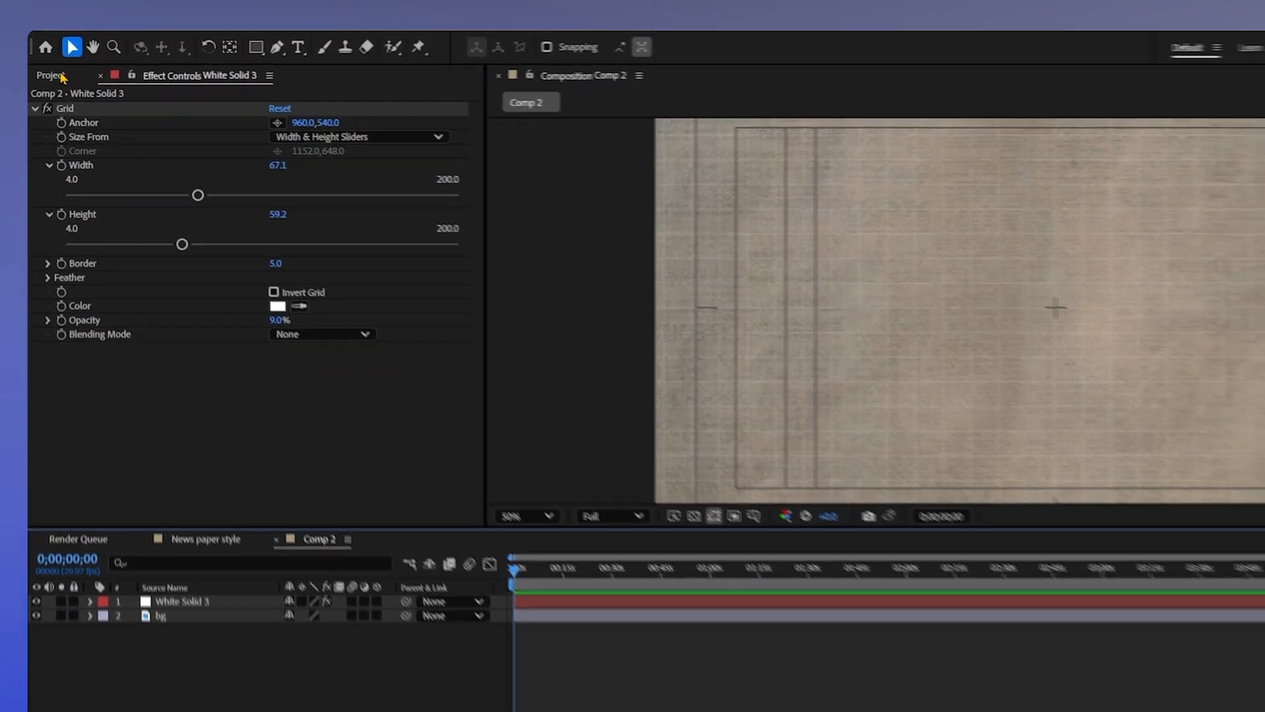
- Add the man's portrait PNG from the project to Comp 2 as the topmost layer
left_click(54, 81)
left_click(164, 426)
scroll(1102, 296, "down", 2)
left_click_drag(67, 226, 173, 447)
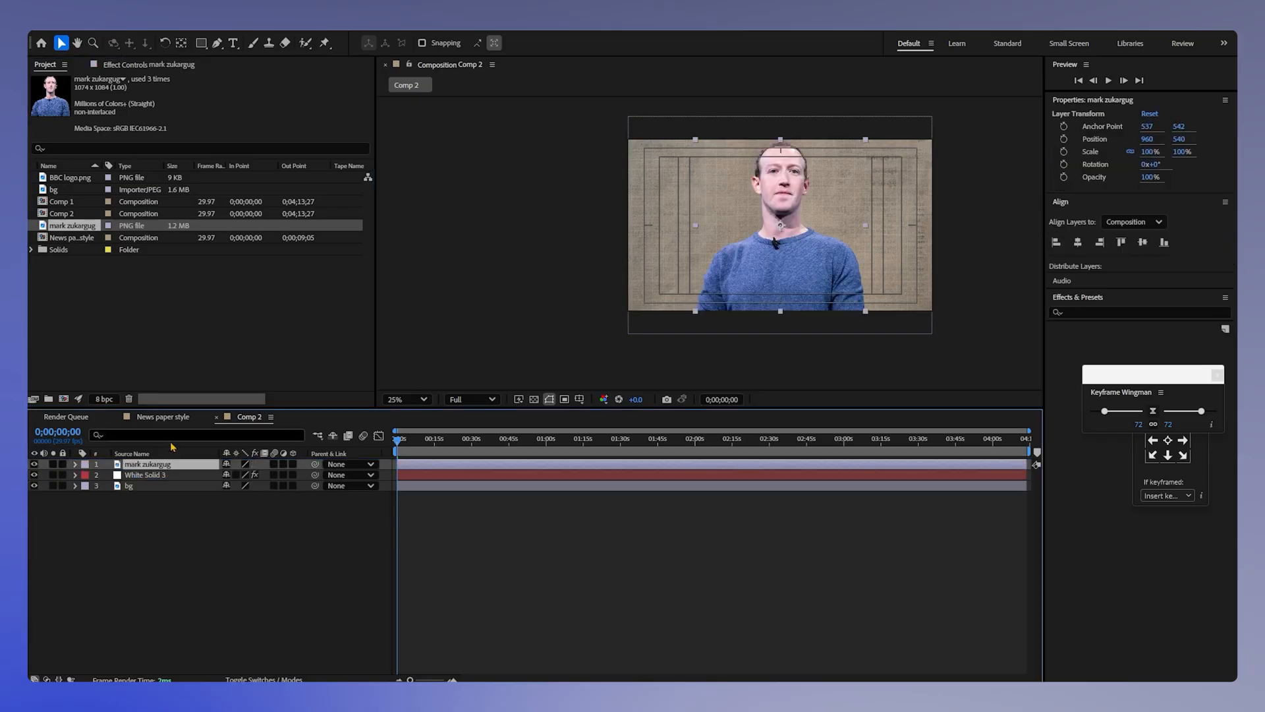
- Flip the portrait layer horizontally and move it to the right side of the frame, at about 1436, 576
right_click(175, 462)
mouse_move(257, 145)
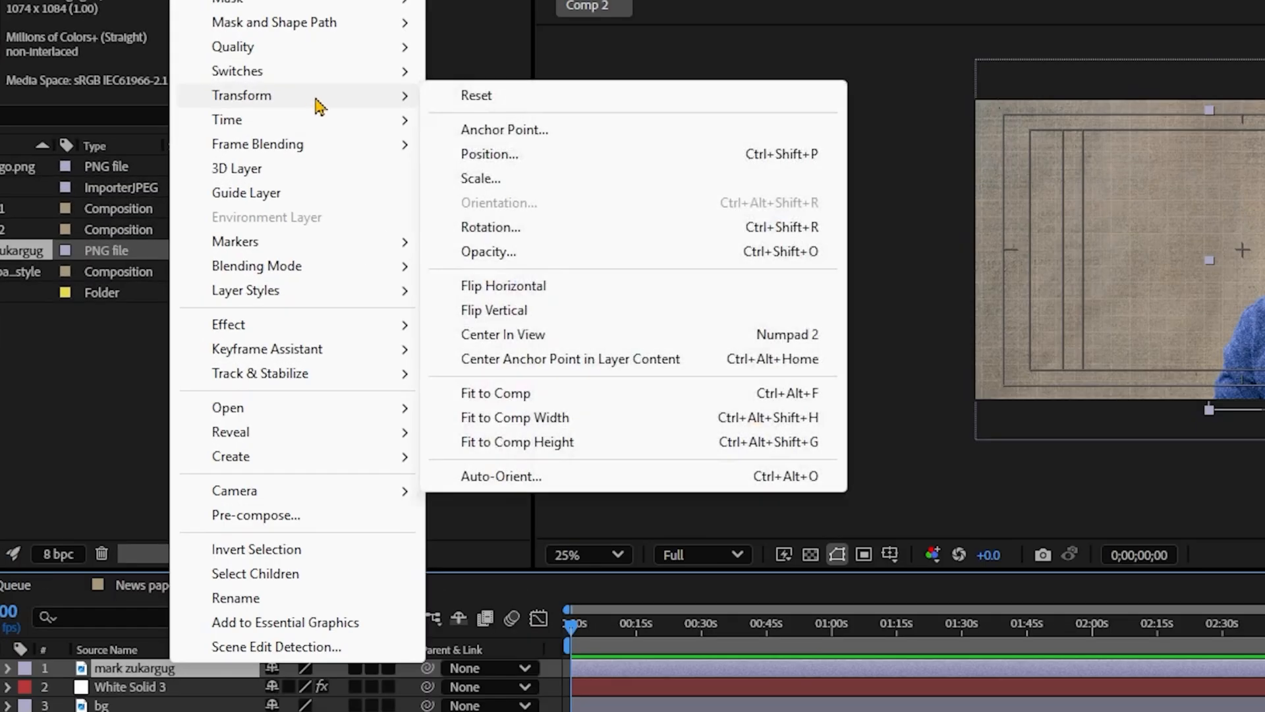
left_click(562, 291)
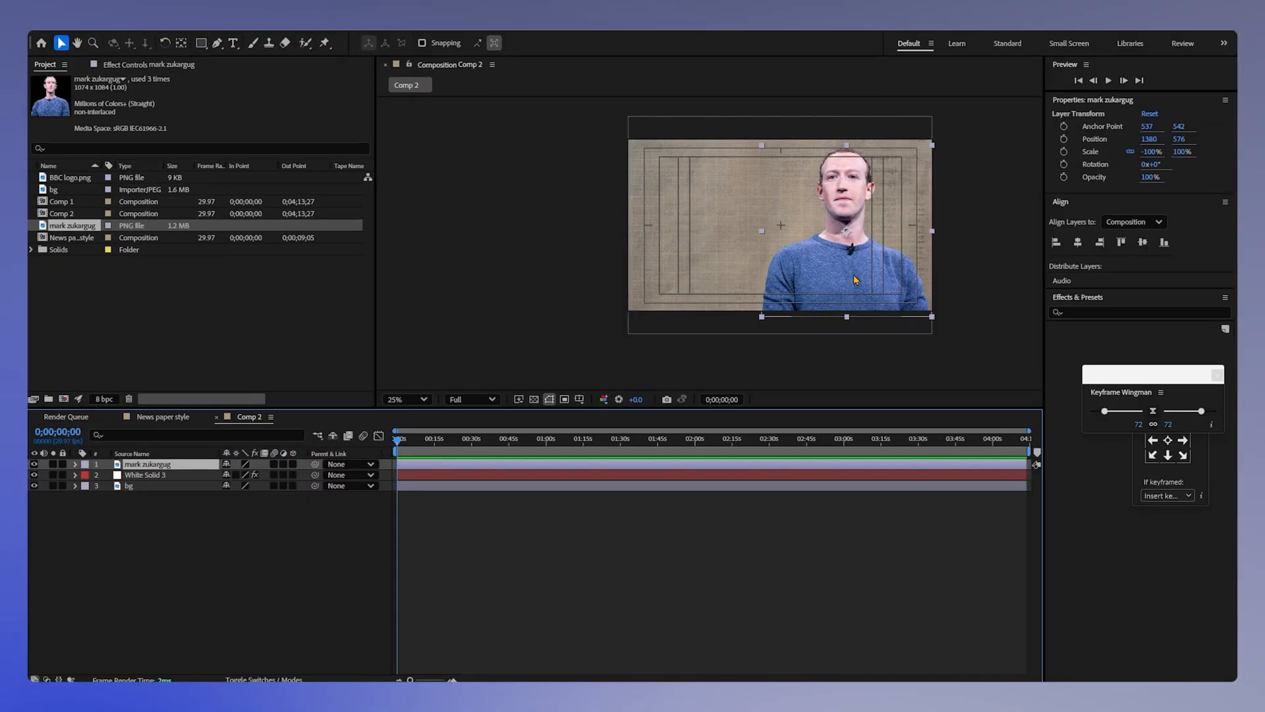
left_click_drag(855, 280, 858, 285)
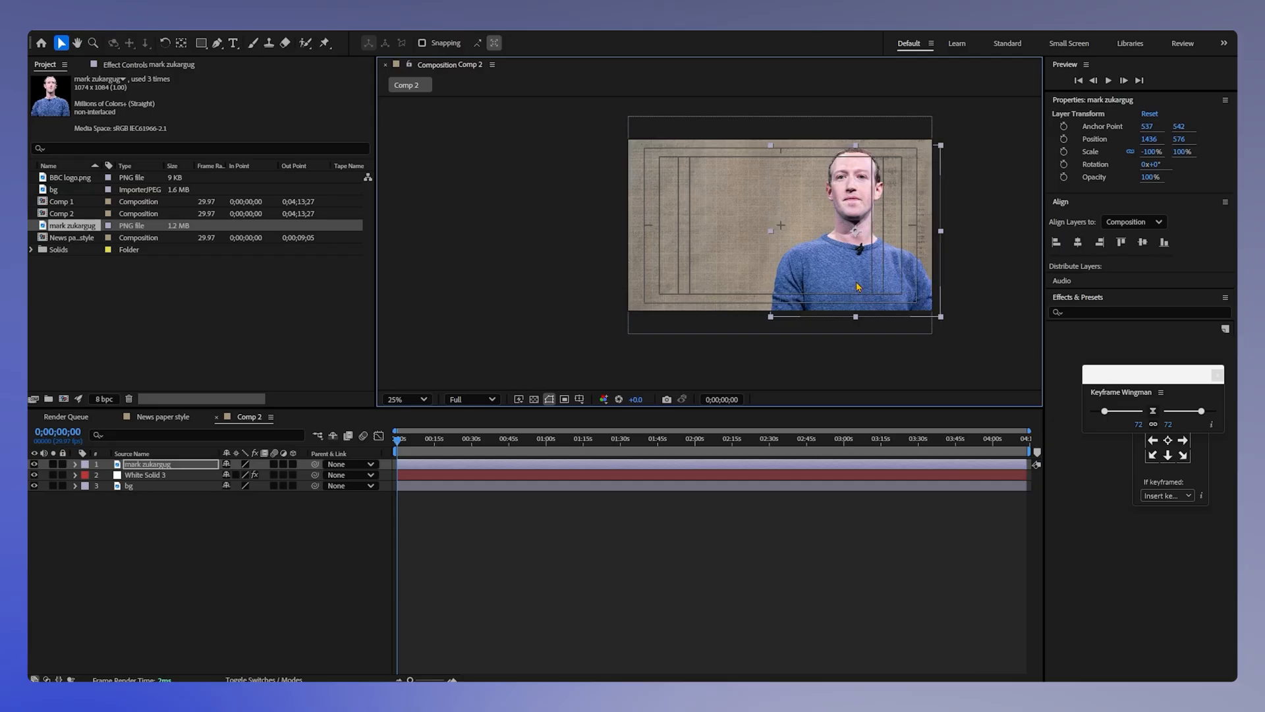
left_click(263, 573)
- Apply the Tint effect to the portrait layer to turn it black and white
left_click(167, 464)
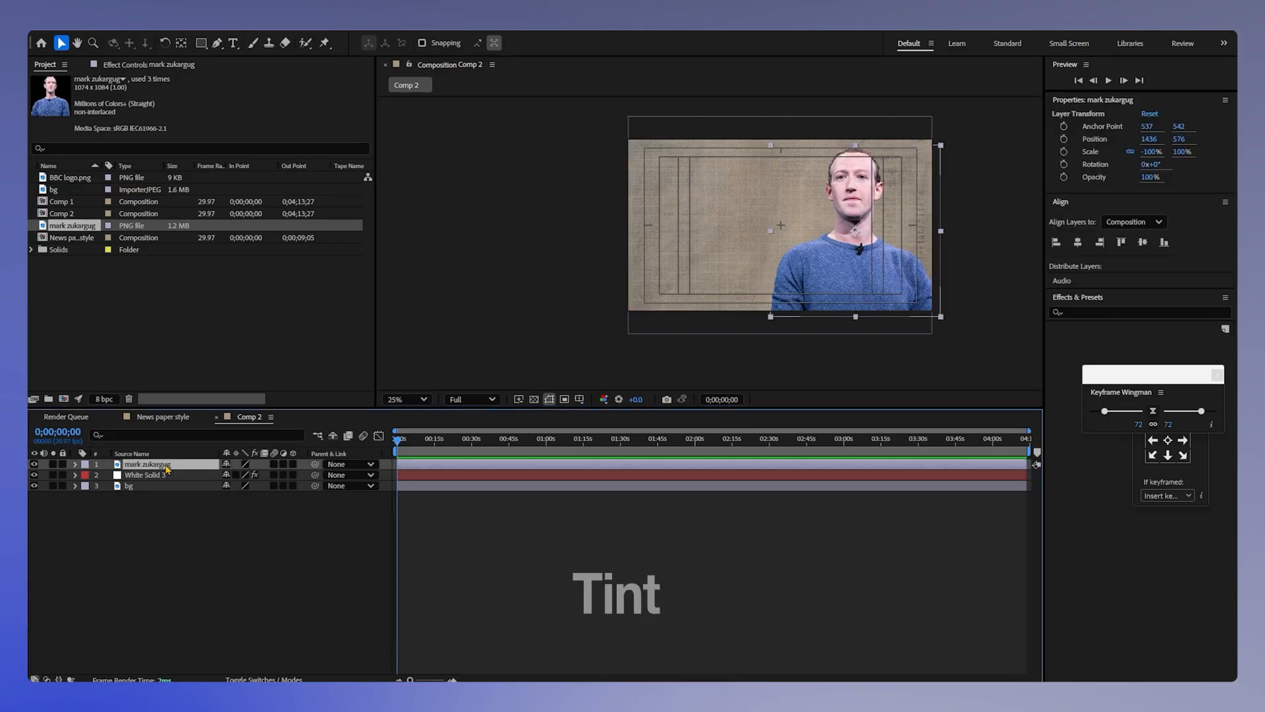
key("ctrl+space")
type("tint")
key("Return")
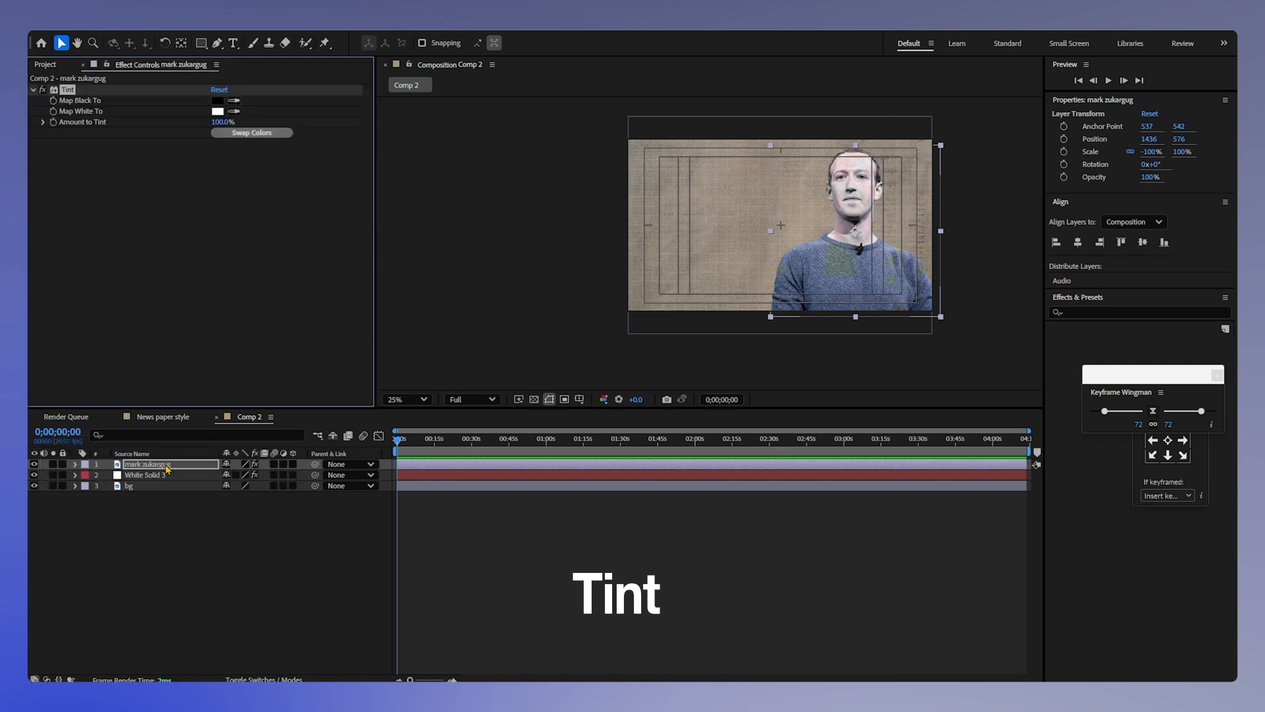
left_click(206, 544)
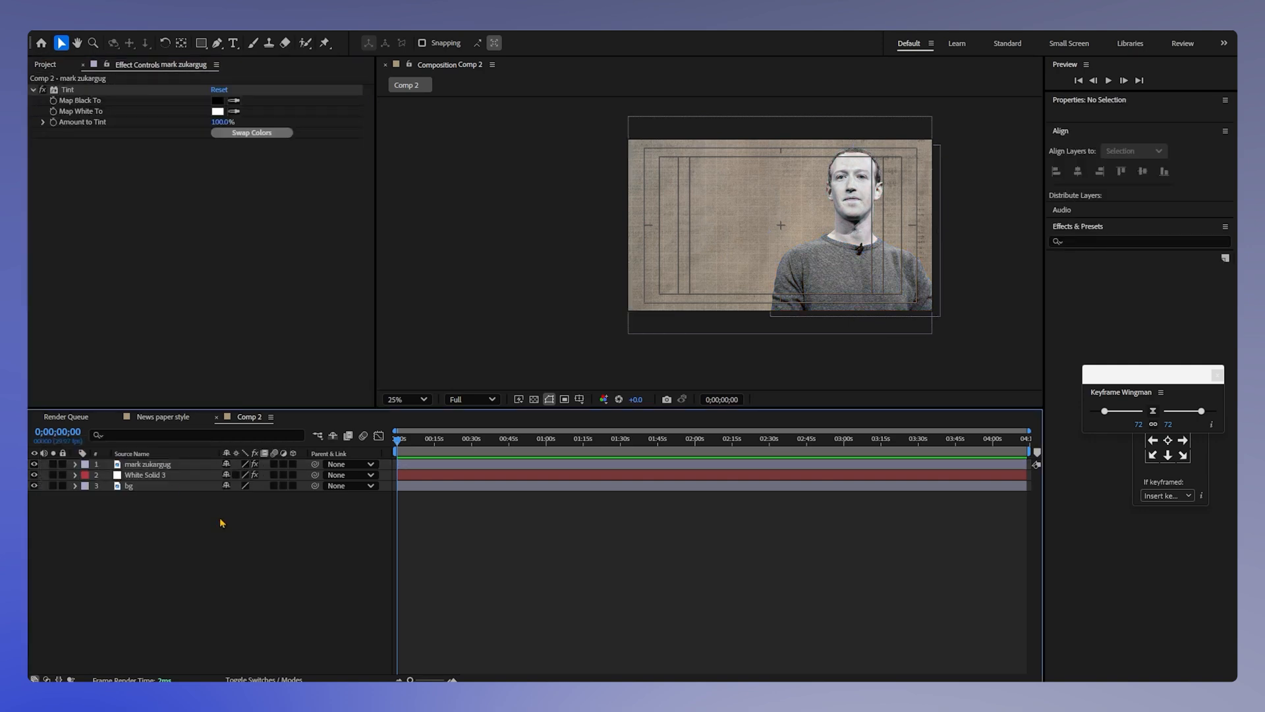
scroll(878, 228, "up", 2)
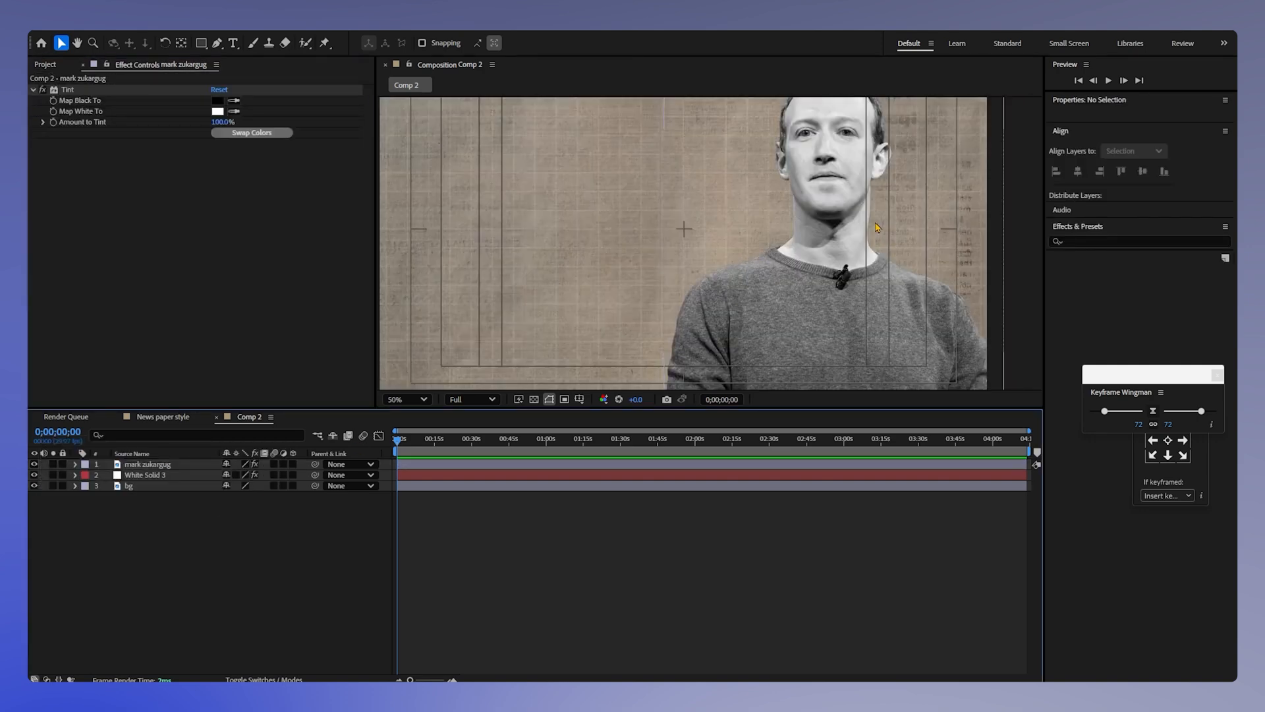
- Apply the Curves effect to the portrait layer and pull the RGB curve down in the shadows and highlights to darken it
left_click(174, 465)
key("ctrl+space")
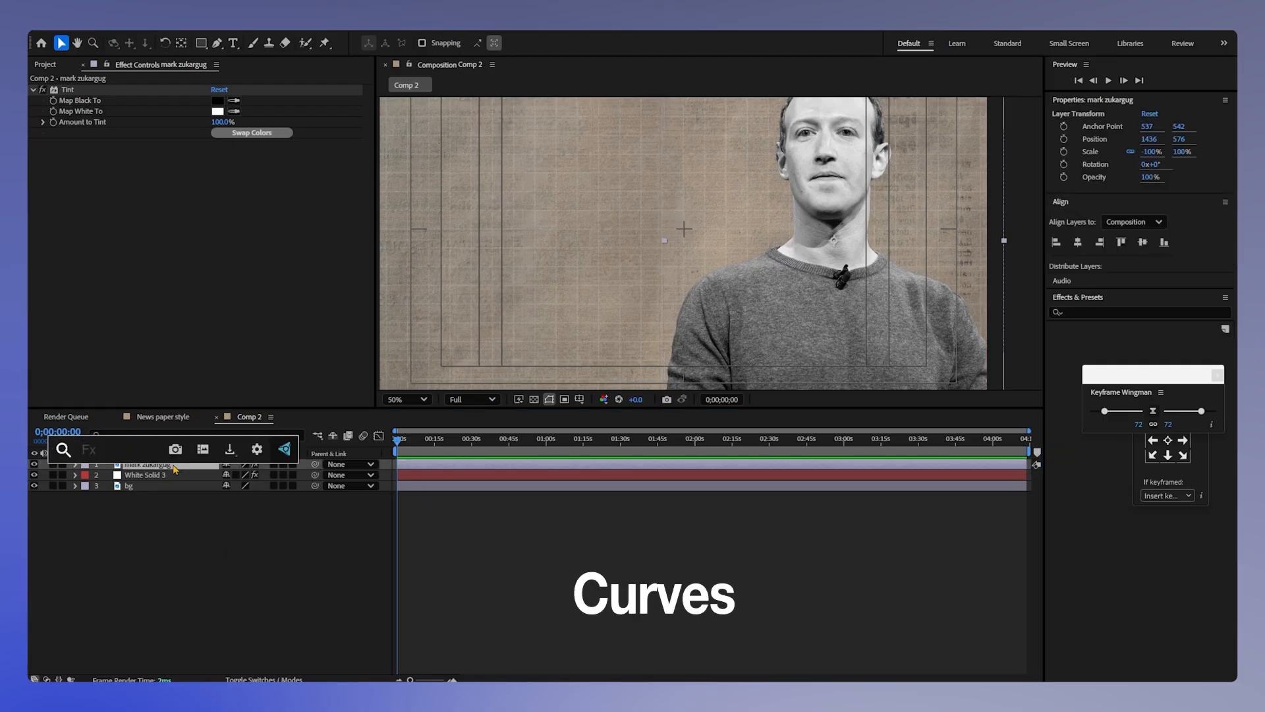
type("cur")
key("Return")
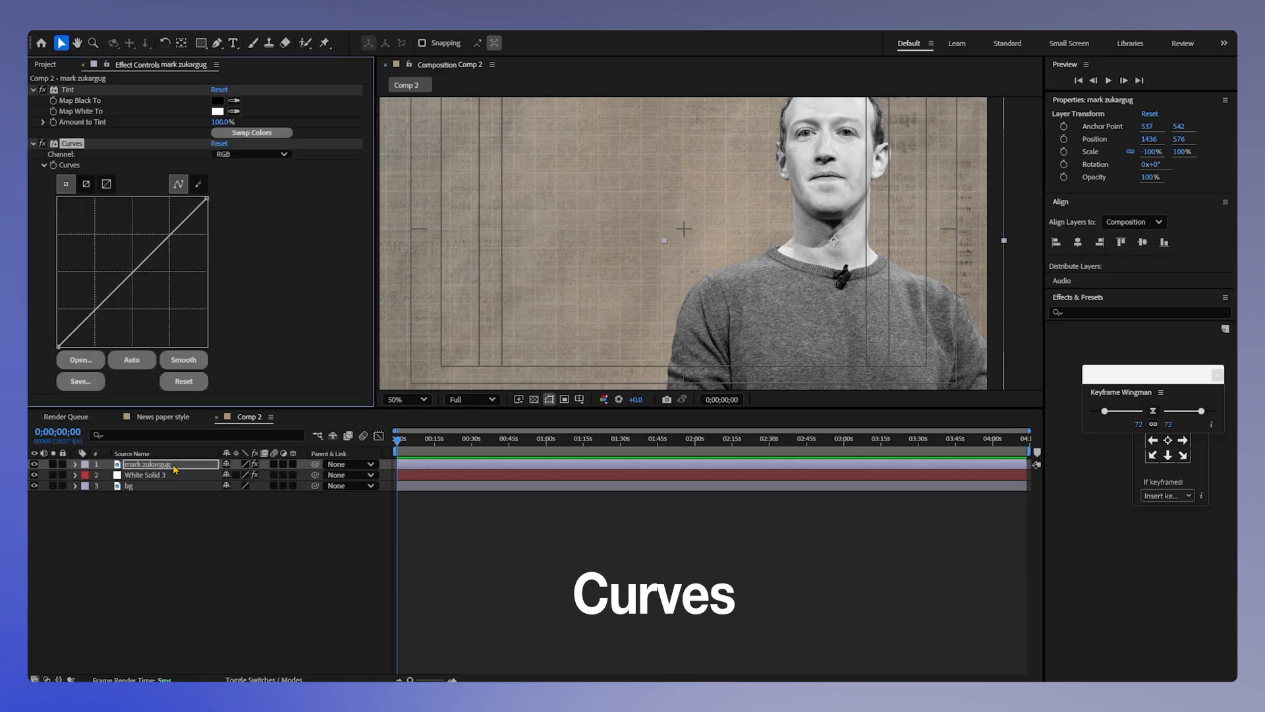
left_click_drag(91, 313, 77, 337)
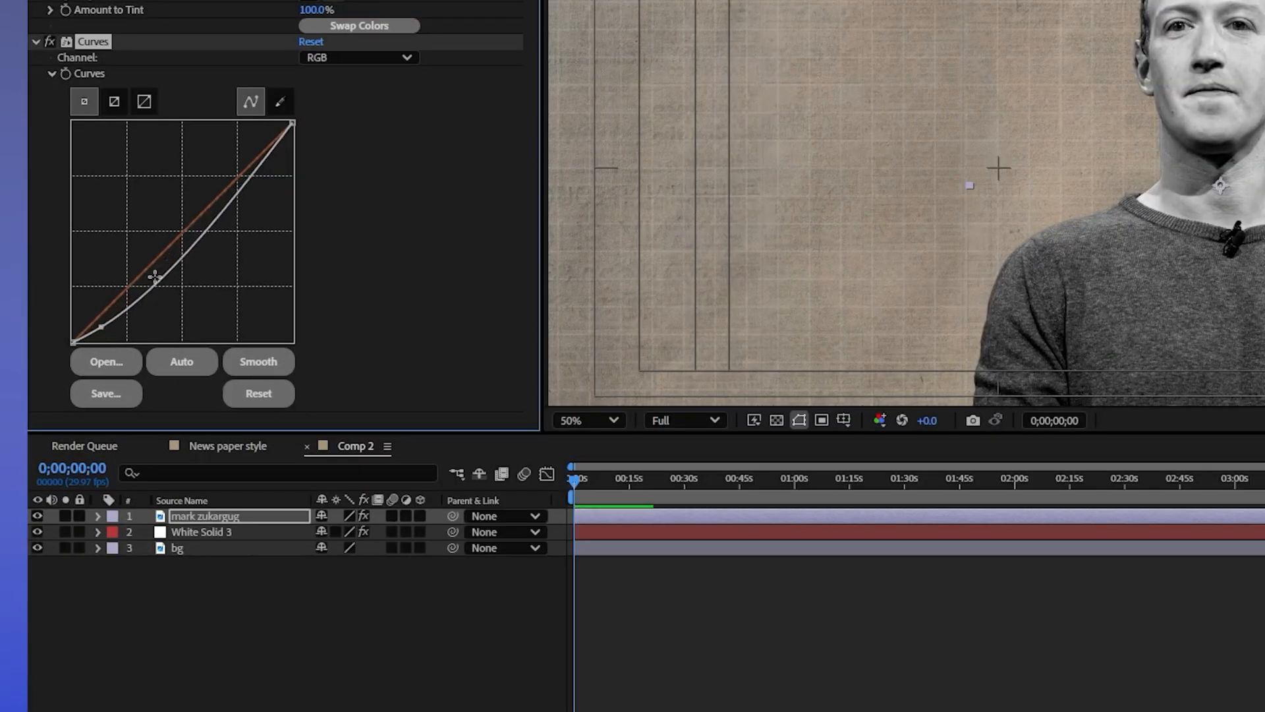
left_click_drag(271, 155, 272, 169)
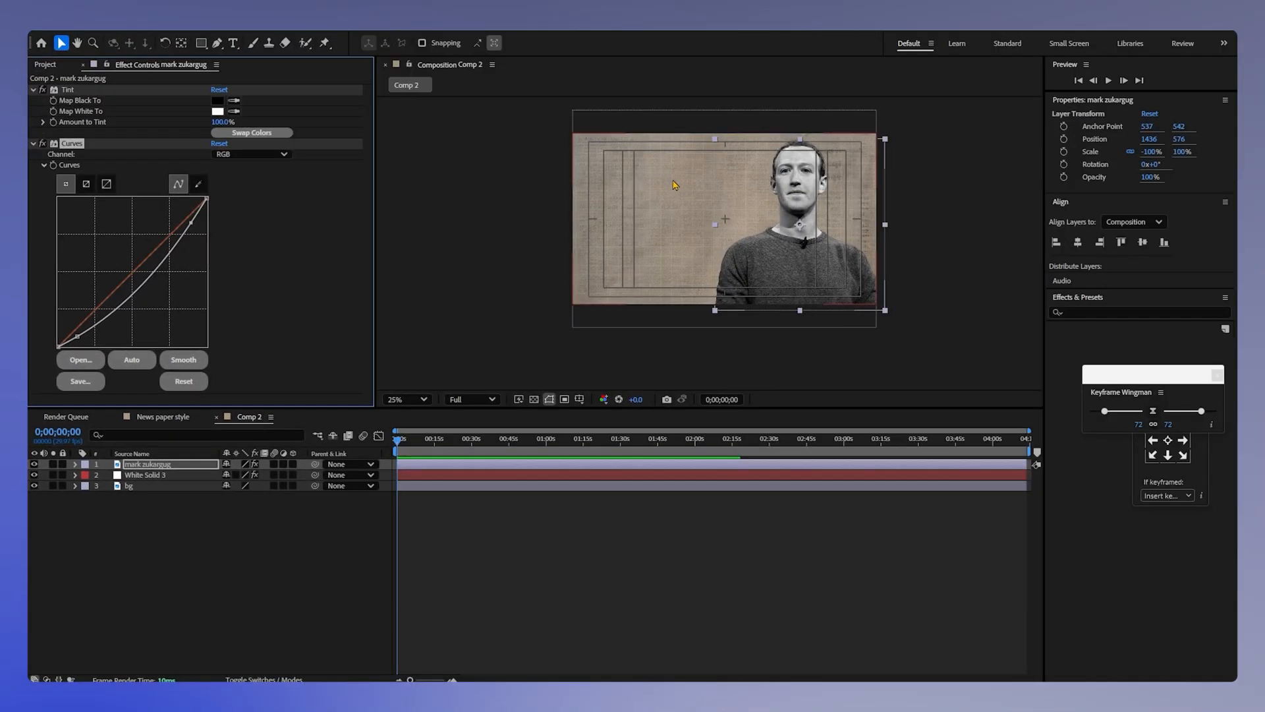
left_click(245, 529)
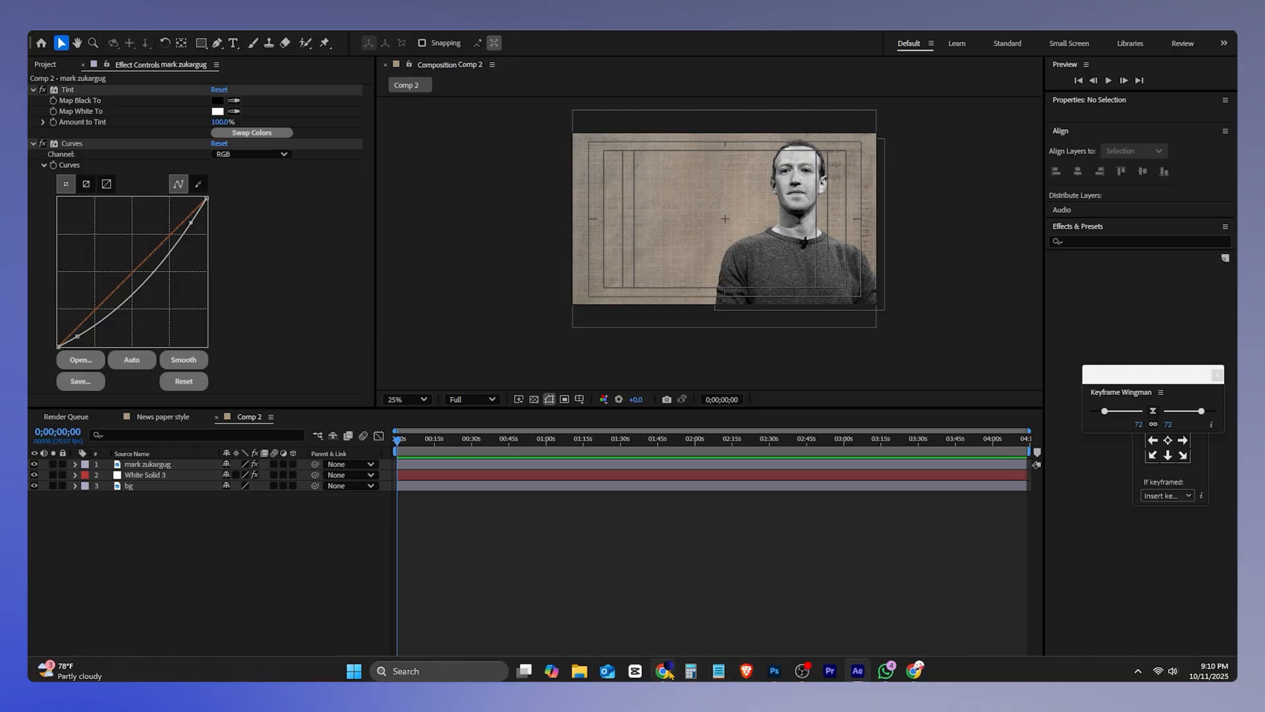
- Switch to the BBC article in Chrome and copy the headline words "Tech billionaires seem to be doom prepping"
left_click(665, 679)
scroll(631, 435, "down", 2)
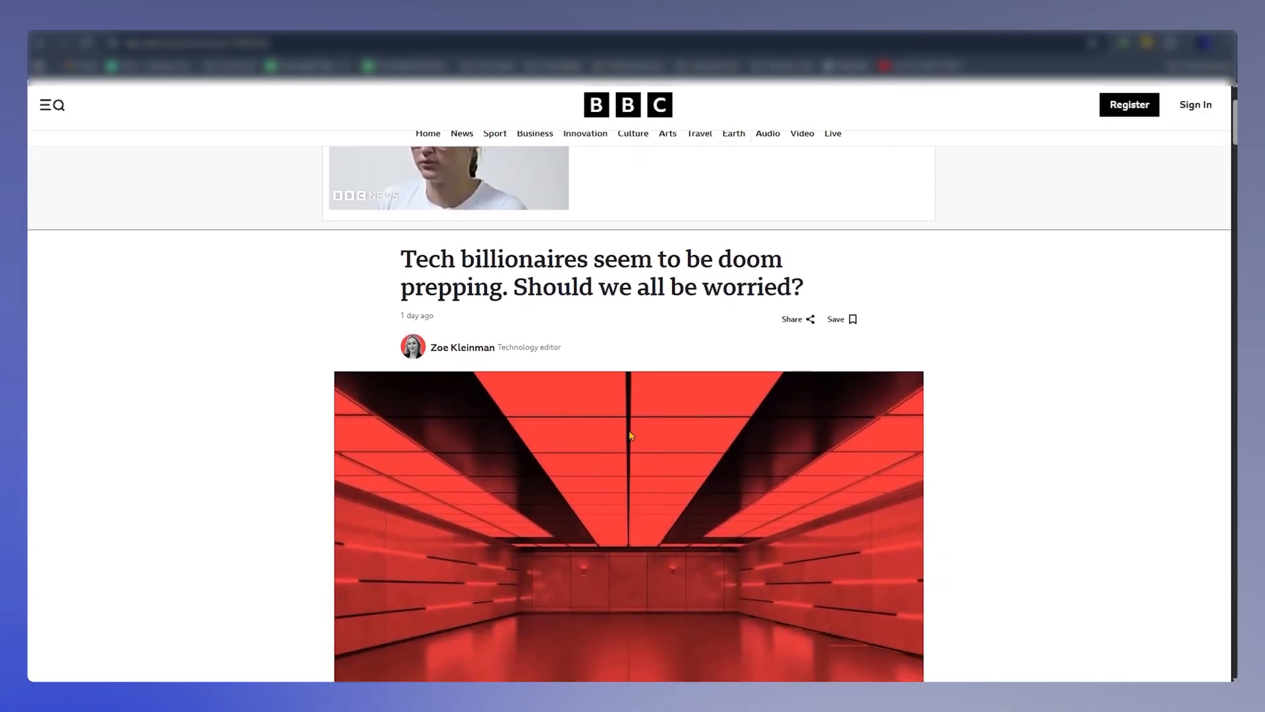
scroll(630, 435, "up", 2)
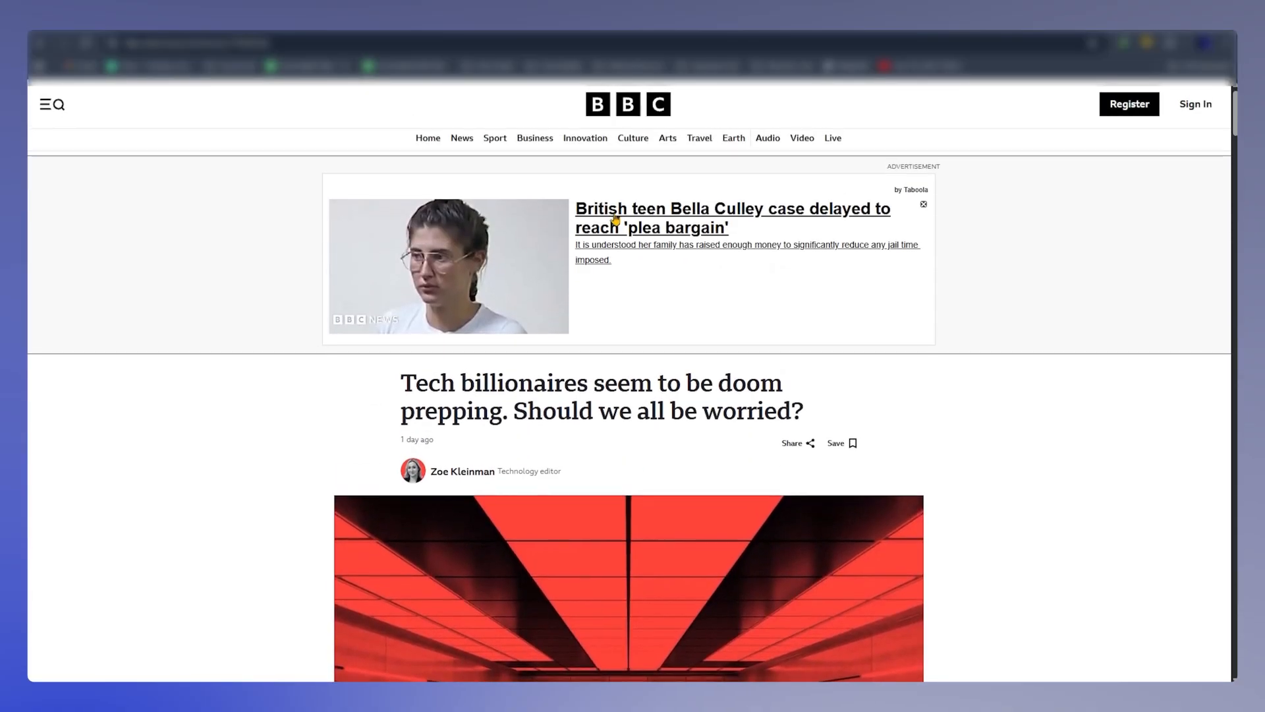
left_click_drag(402, 385, 501, 411)
key("ctrl+c")
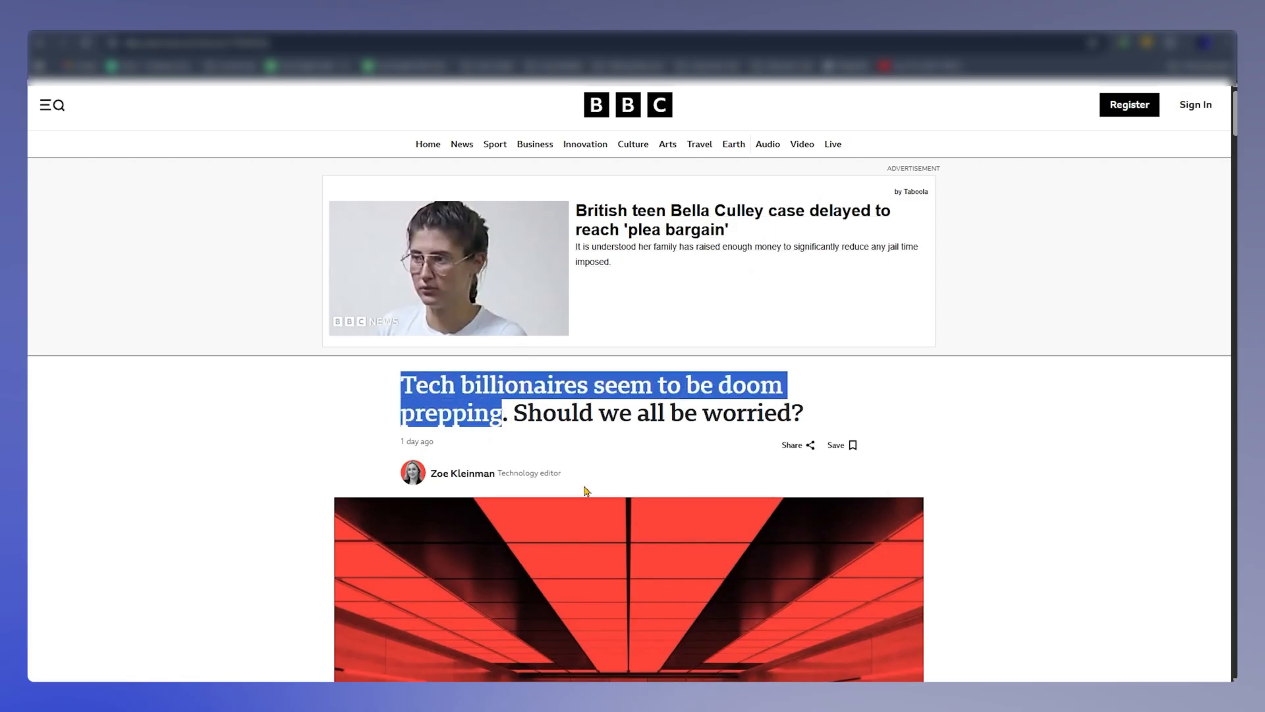
- Return to After Effects and paste the copied headline as a new text layer in the upper-left part of the frame
left_click(858, 671)
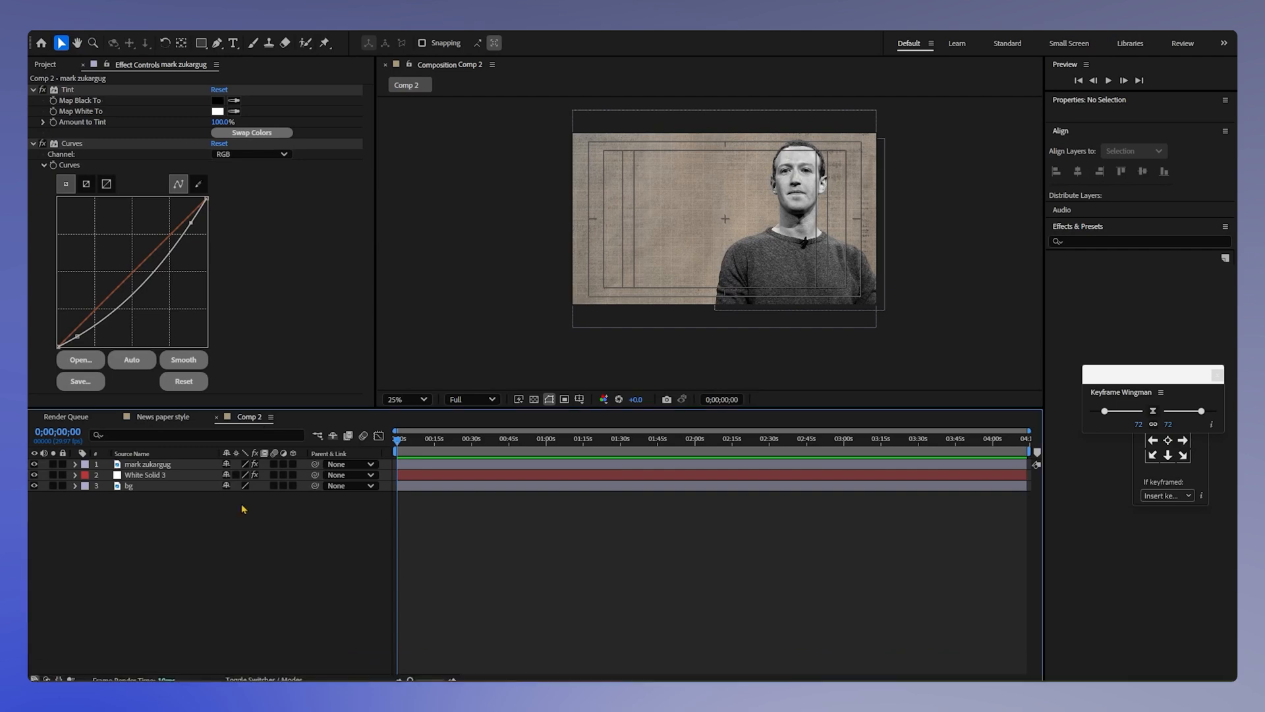
left_click(233, 43)
left_click(591, 186)
key("ctrl+v")
- Shrink the headline text and break it into two lines after "seem"
key("ctrl+a")
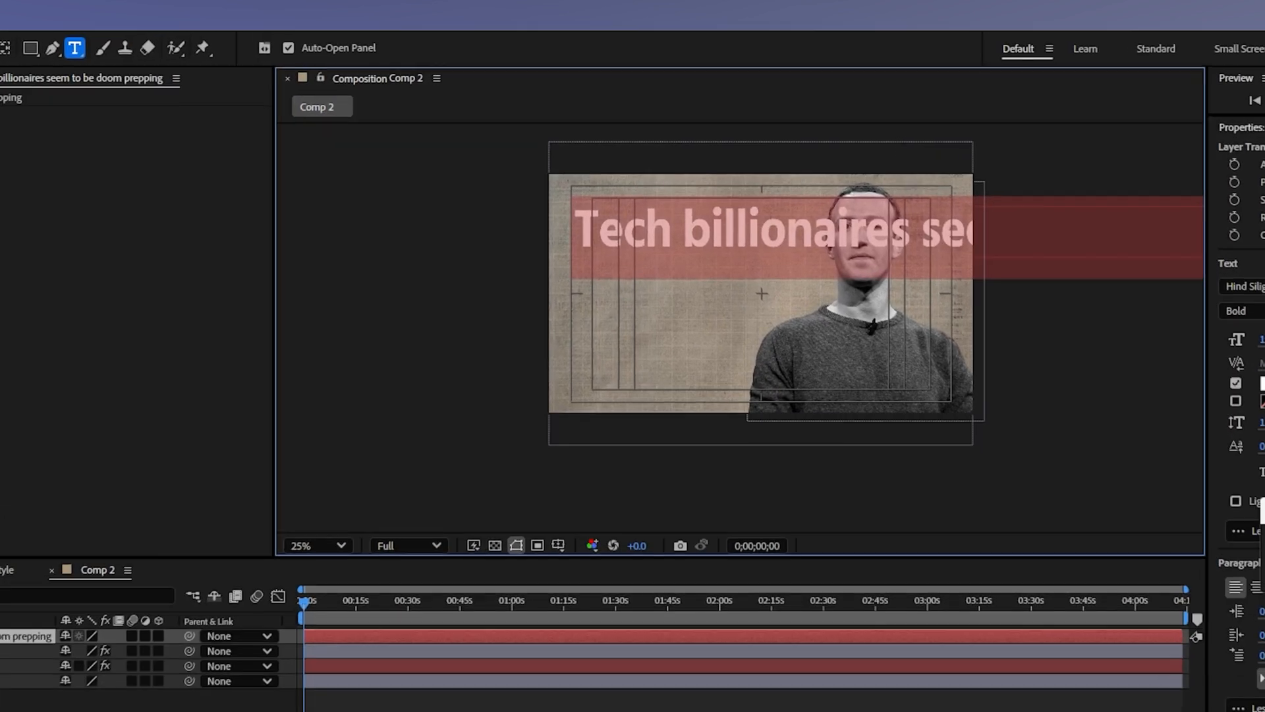
left_click_drag(1262, 339, 1162, 341)
scroll(674, 240, "up", 2)
left_click(835, 242)
key("Return")
key("ctrl+a")
left_click_drag(1262, 422, 1264, 422)
- Capitalise the headline as "Tech Billionaires Seem To Be Doom Prepping" and move it to about 114, 232 in the frame
type("BSTB")
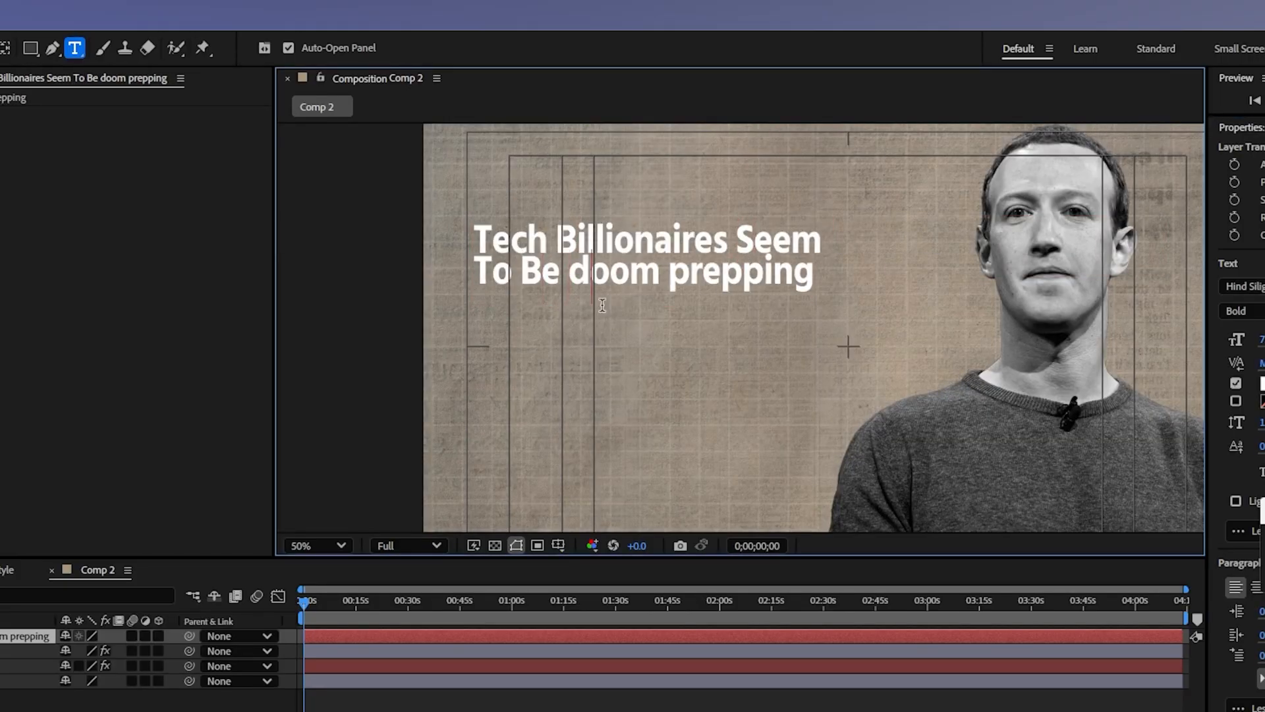
type("DP")
key("Escape")
left_click_drag(622, 240, 652, 206)
left_click(472, 666)
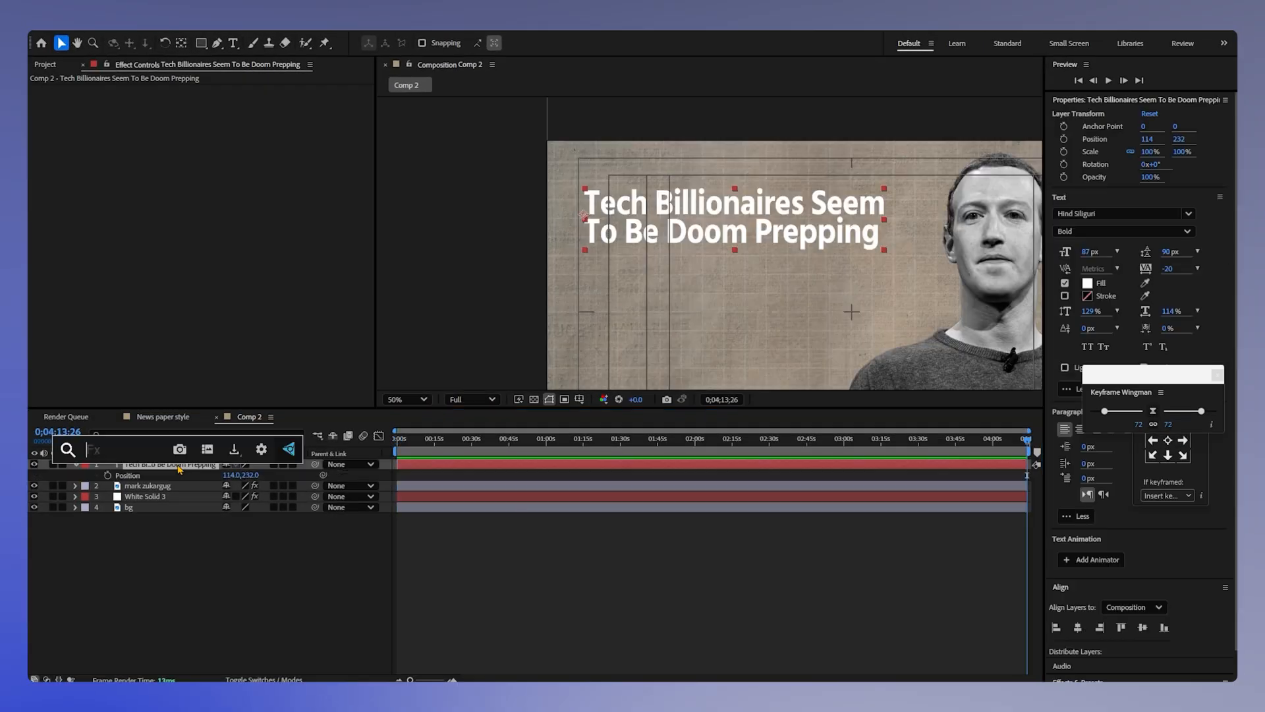
- Apply Drop Shadow to the headline layer with softness 42 and distance 2
key("ctrl+space")
type("drop")
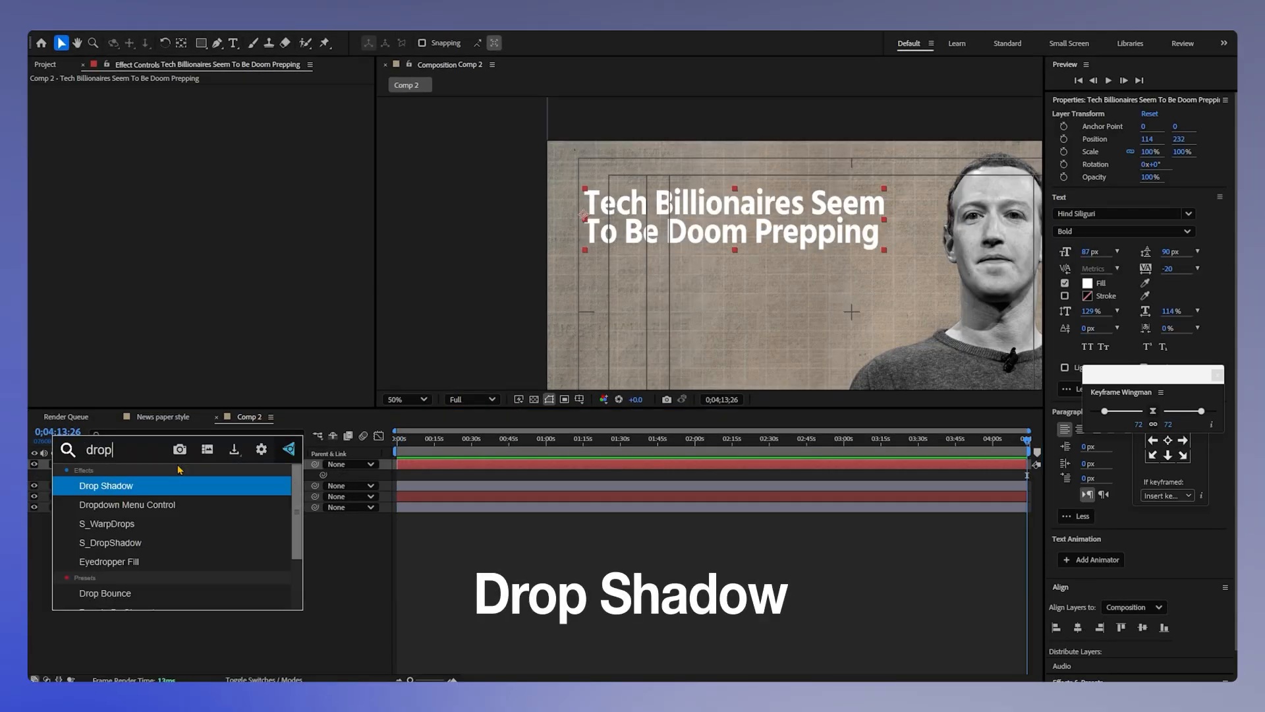
left_click(179, 468)
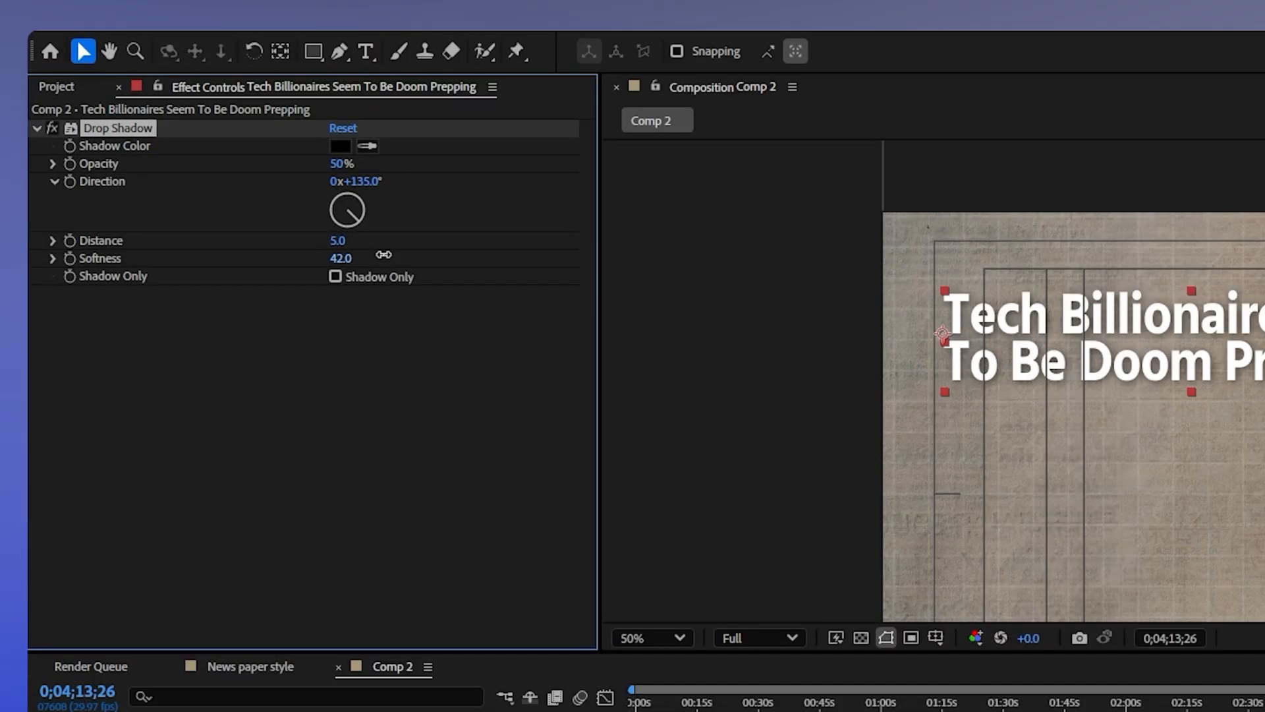
left_click_drag(215, 156, 223, 157)
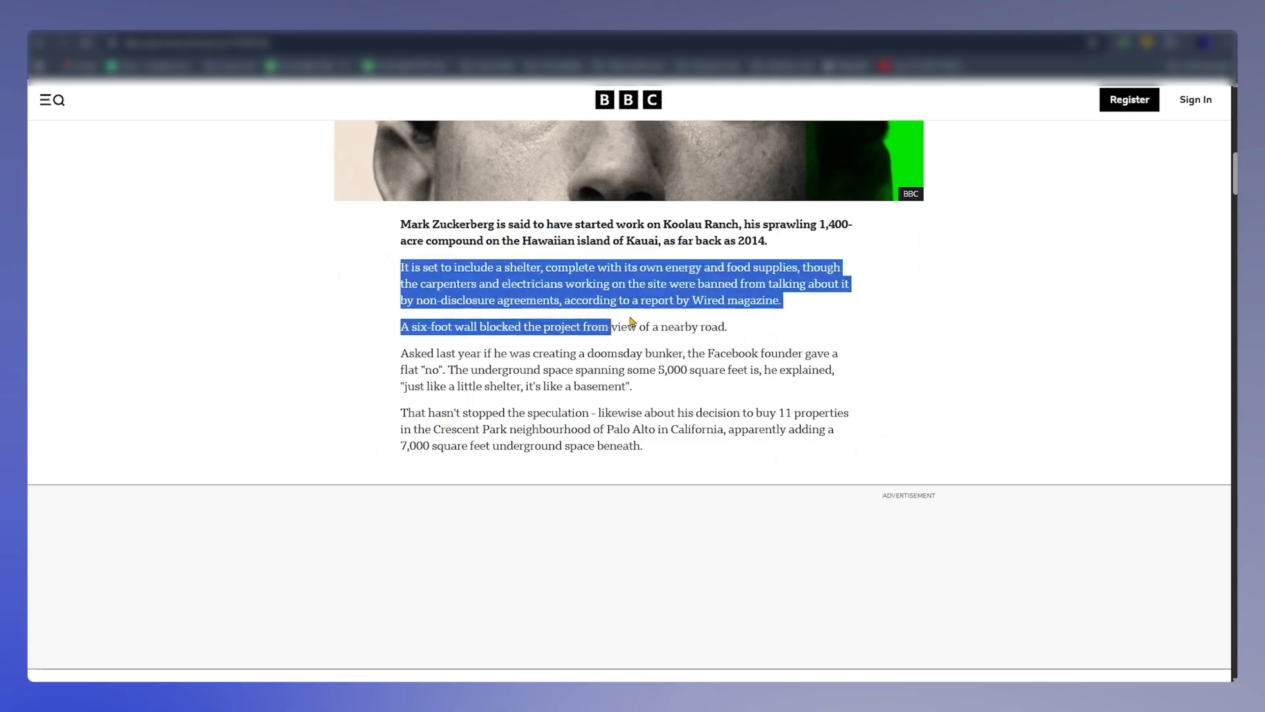
- Select the BBC article's passage about the shelter and the six-foot wall for use as body text
left_click_drag(583, 325, 778, 300)
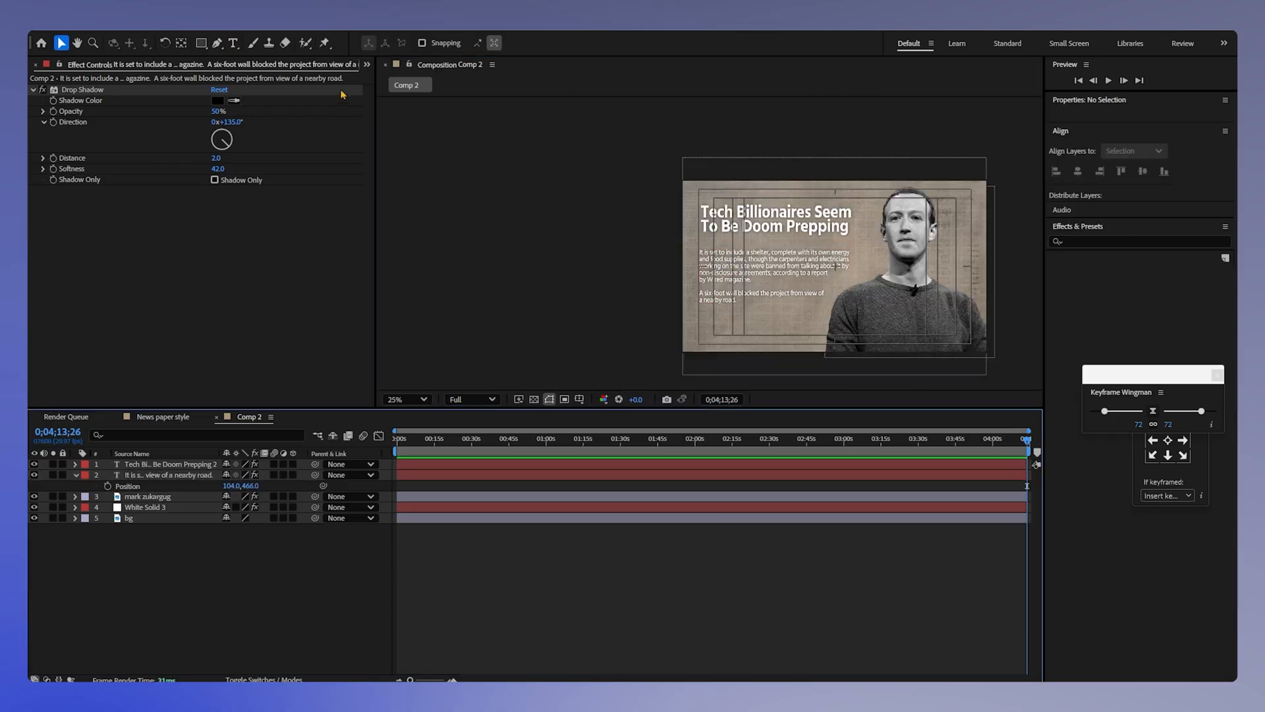
- Add BBC logo.png to the composition as the top layer and place it in the frame's lower-left corner below the body text
left_click(365, 64)
left_click(408, 79)
left_click_drag(72, 180, 129, 465)
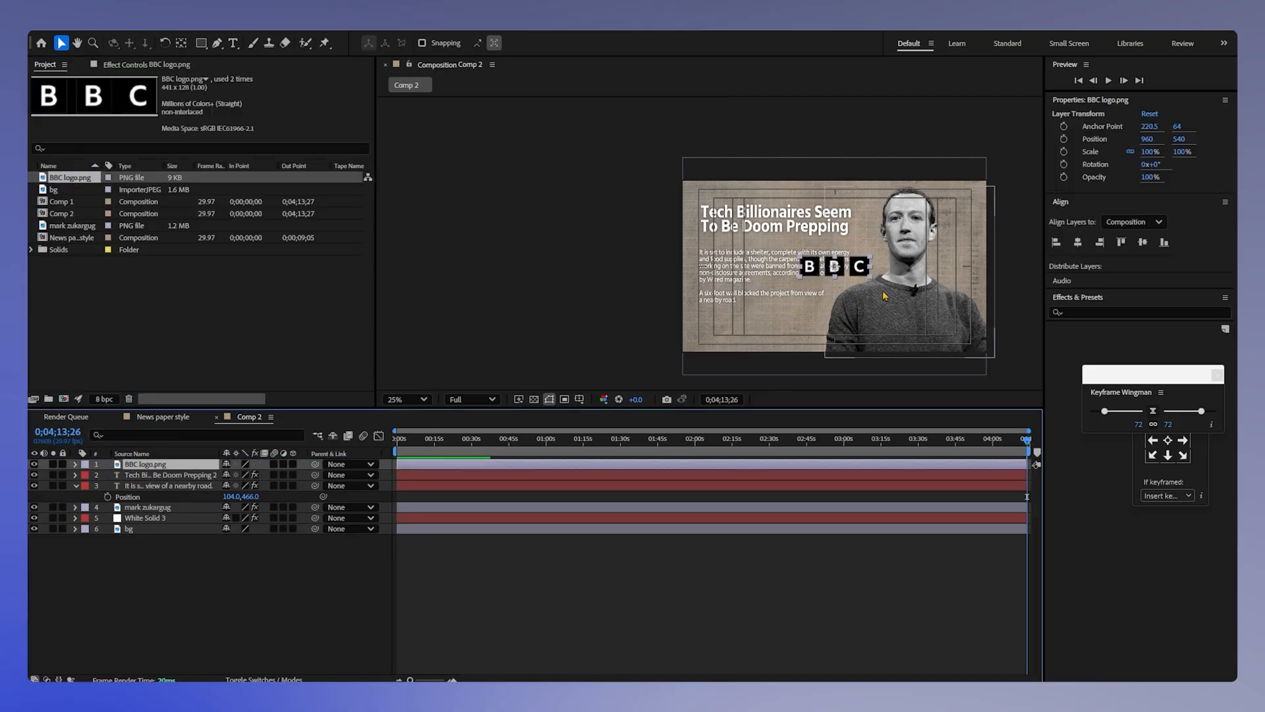
left_click_drag(838, 273, 739, 338)
left_click(695, 572)
scroll(692, 328, "up", 2)
scroll(714, 331, "down", 2)
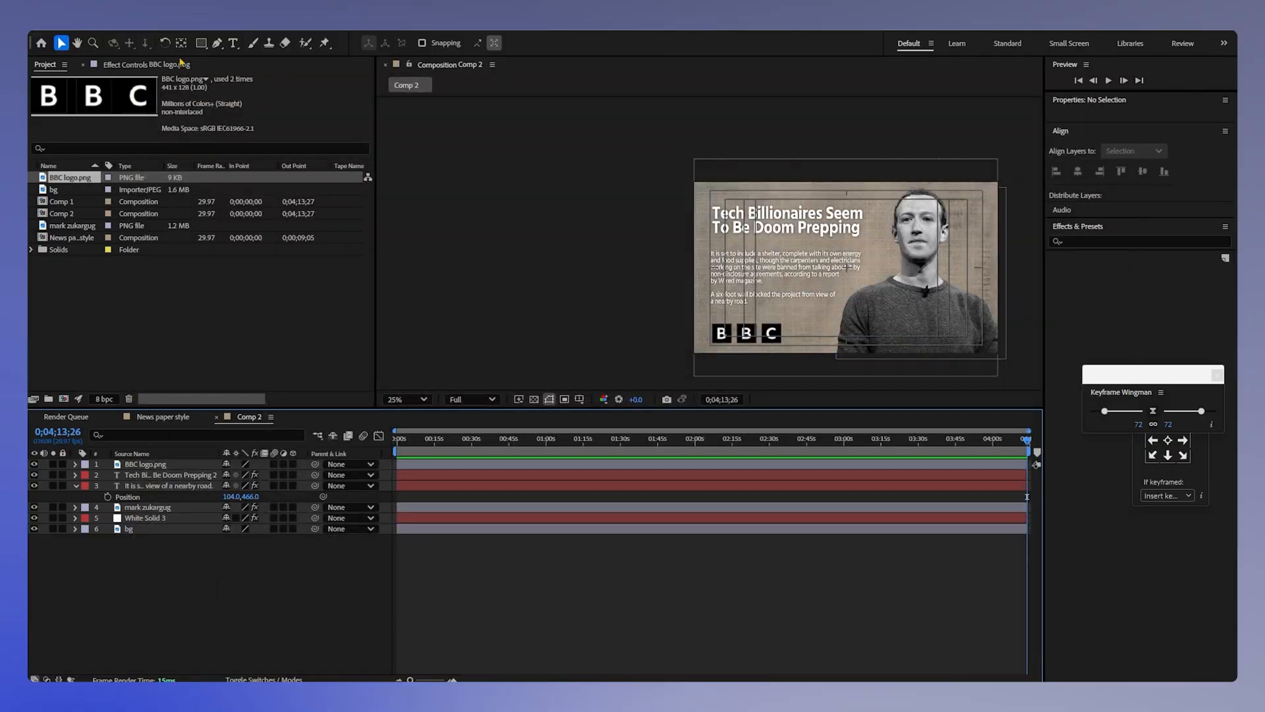
- Draw an orange circle of about 840 by 840 over the portrait and move its layer directly below the portrait layer
left_click_drag(199, 43, 245, 71)
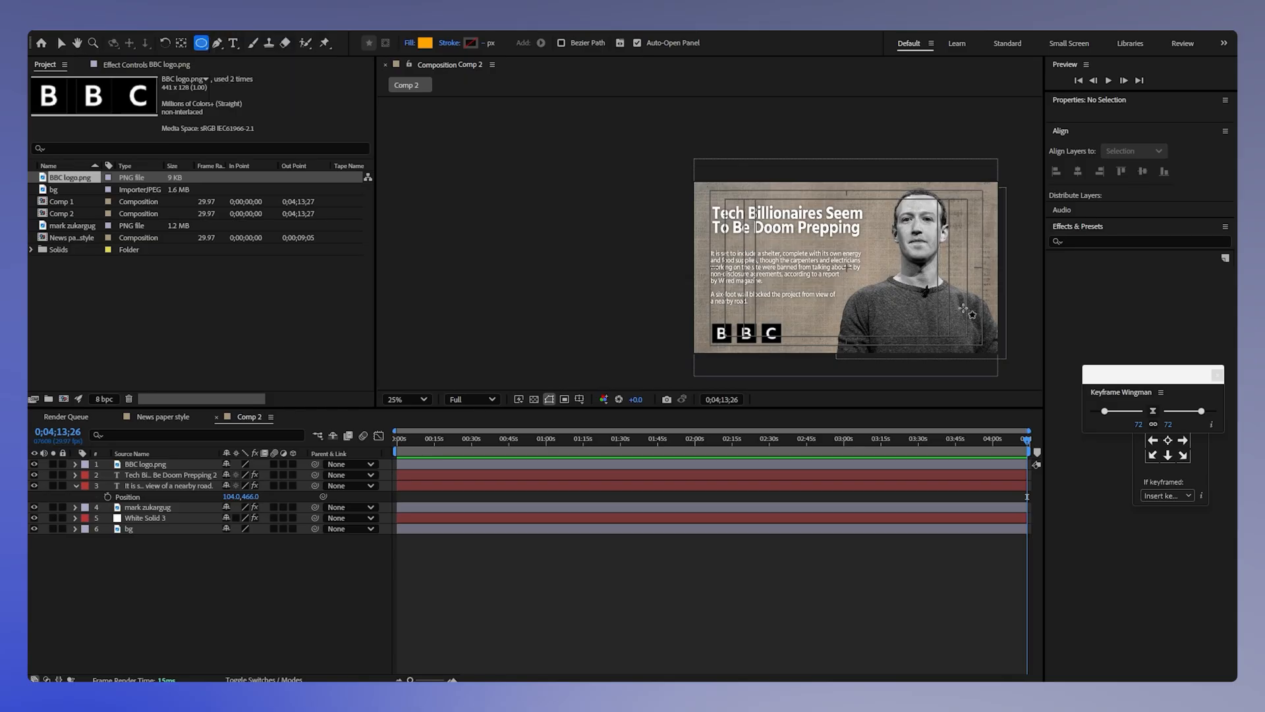
mouse_move(919, 277)
left_mouse_down()
mouse_move(951, 328)
mouse_move(986, 343)
left_mouse_up()
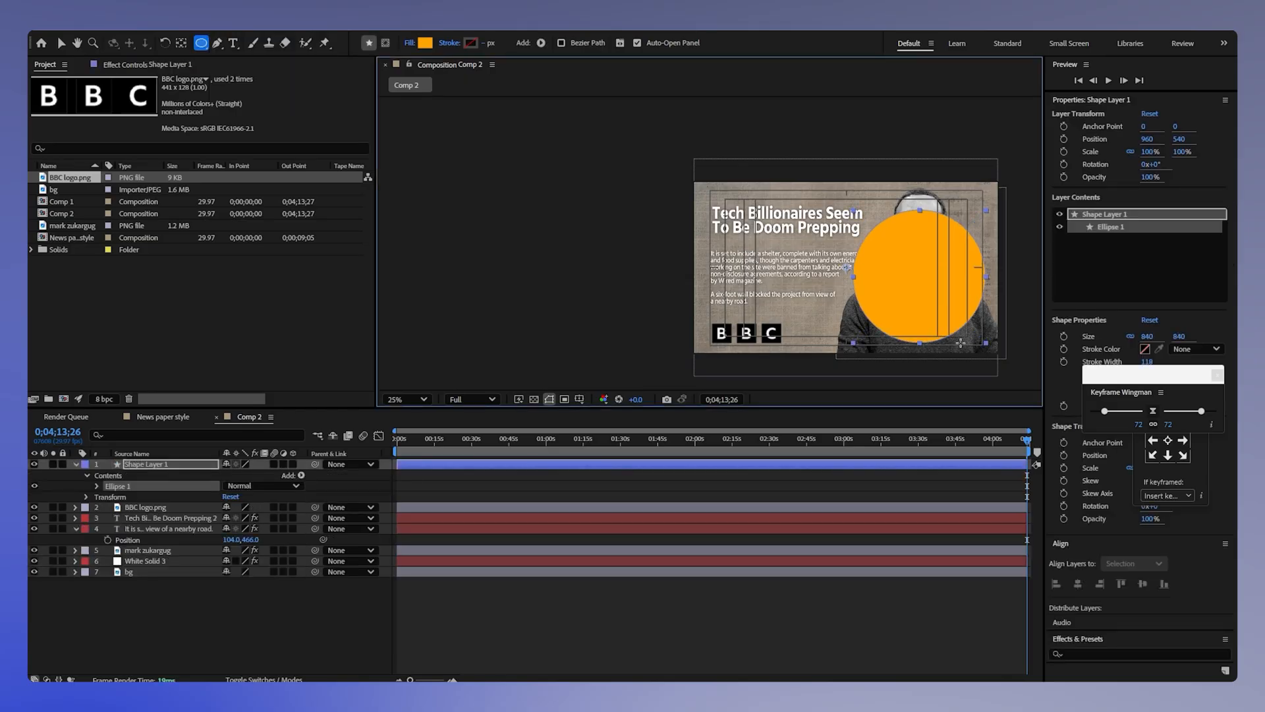
left_click_drag(156, 467, 169, 555)
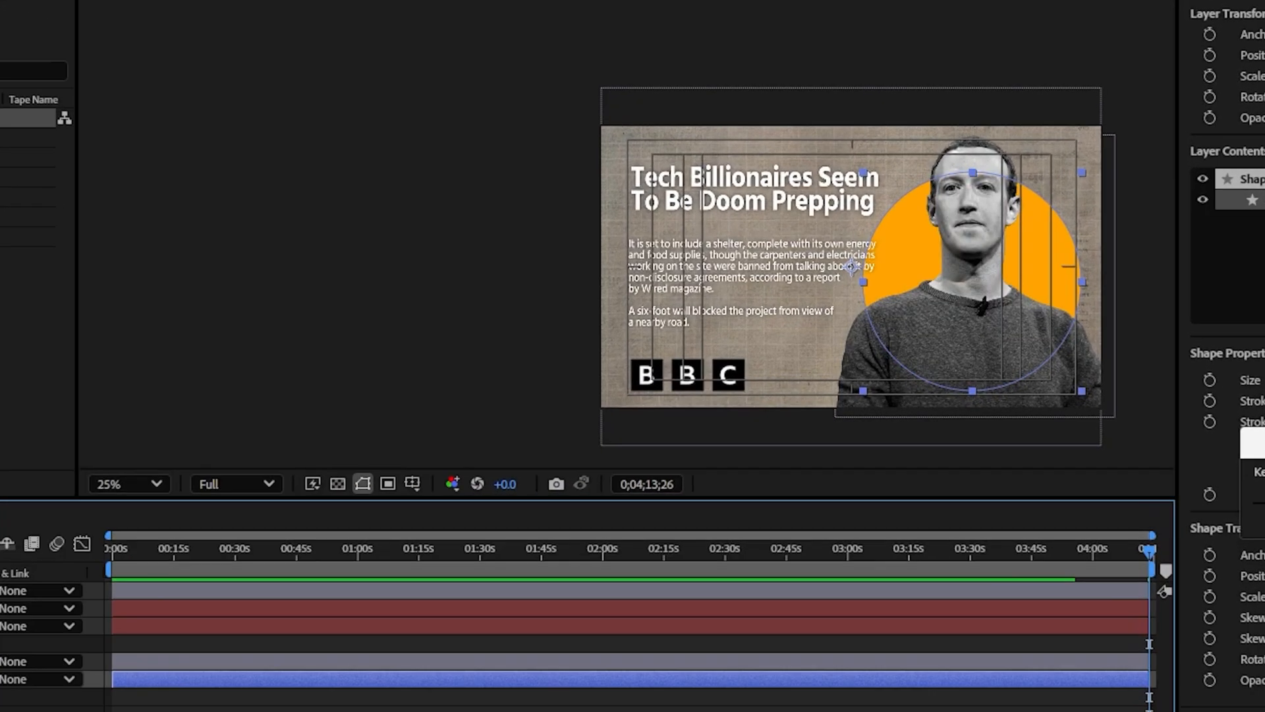
- Scale the orange circle layer to 86% and position it behind the man's head and shoulders at about 1028, 528
key("s")
left_click_drag(2, 697, 3, 697)
mouse_move(907, 270)
left_mouse_down()
mouse_move(919, 258)
mouse_move(902, 281)
left_mouse_up()
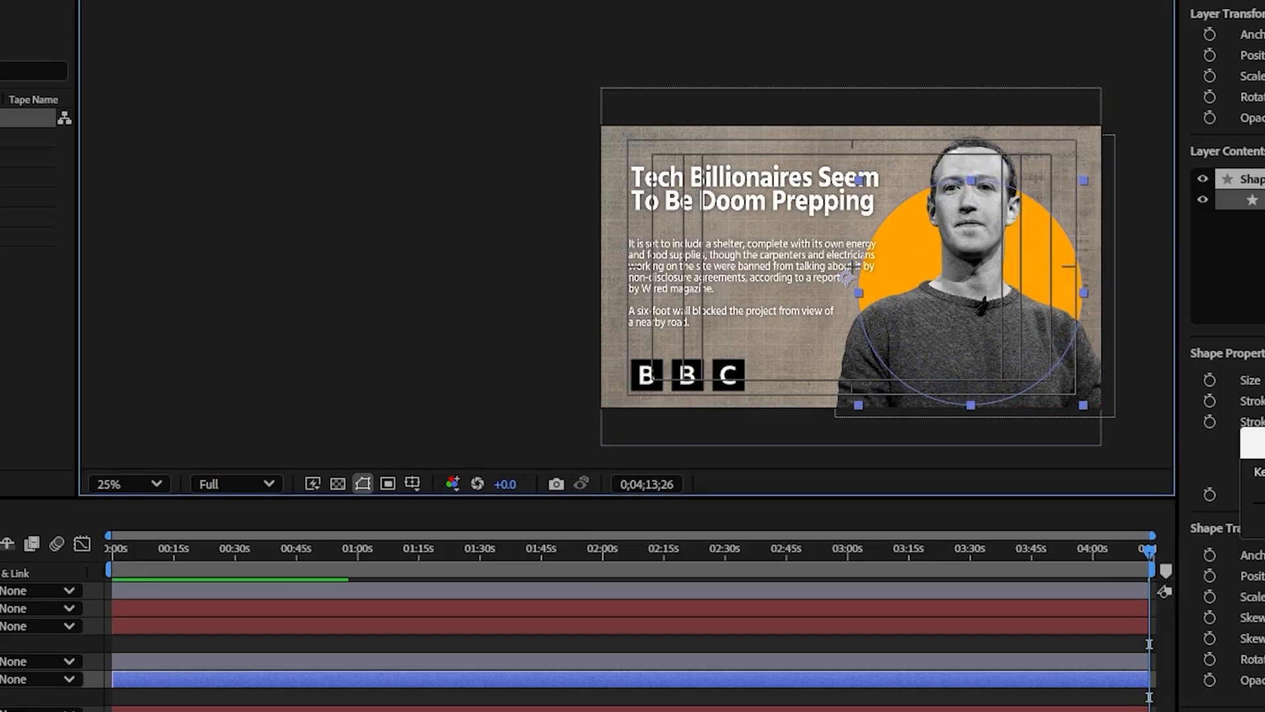
left_click_drag(3, 697, 0, 697)
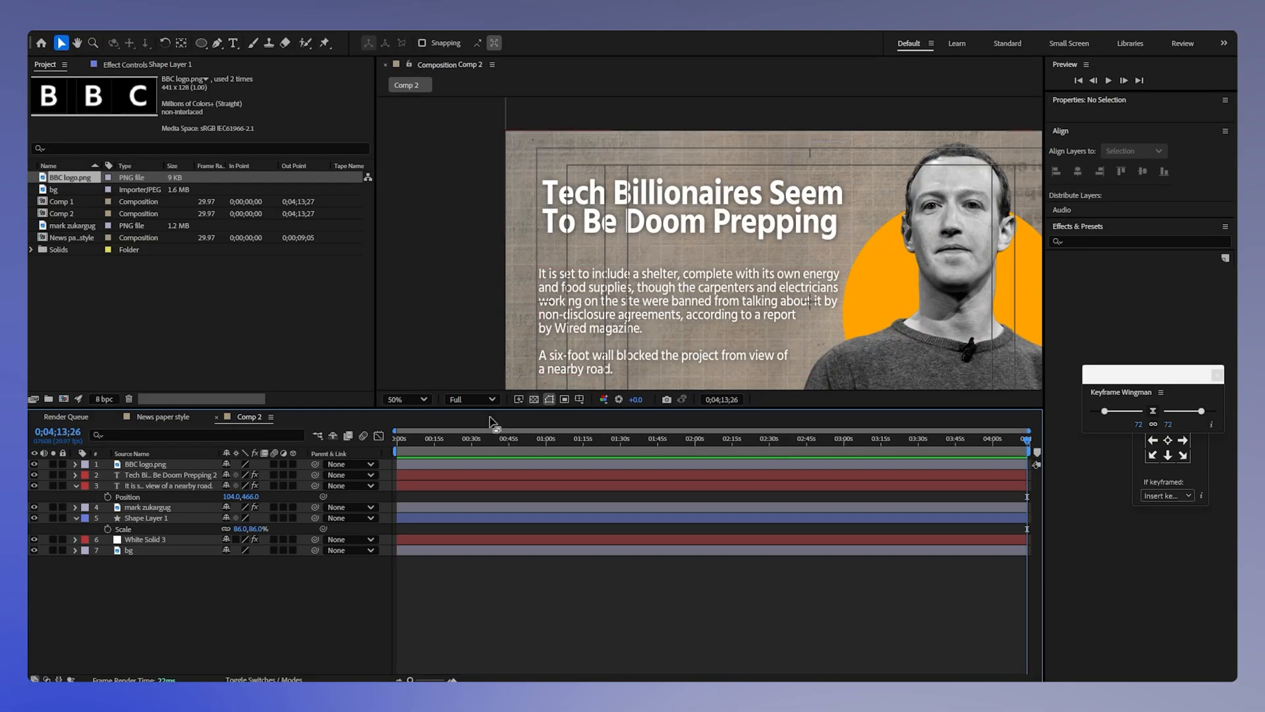
- Apply the Deep Glow 2 effect to the orange circle layer
left_click(125, 518)
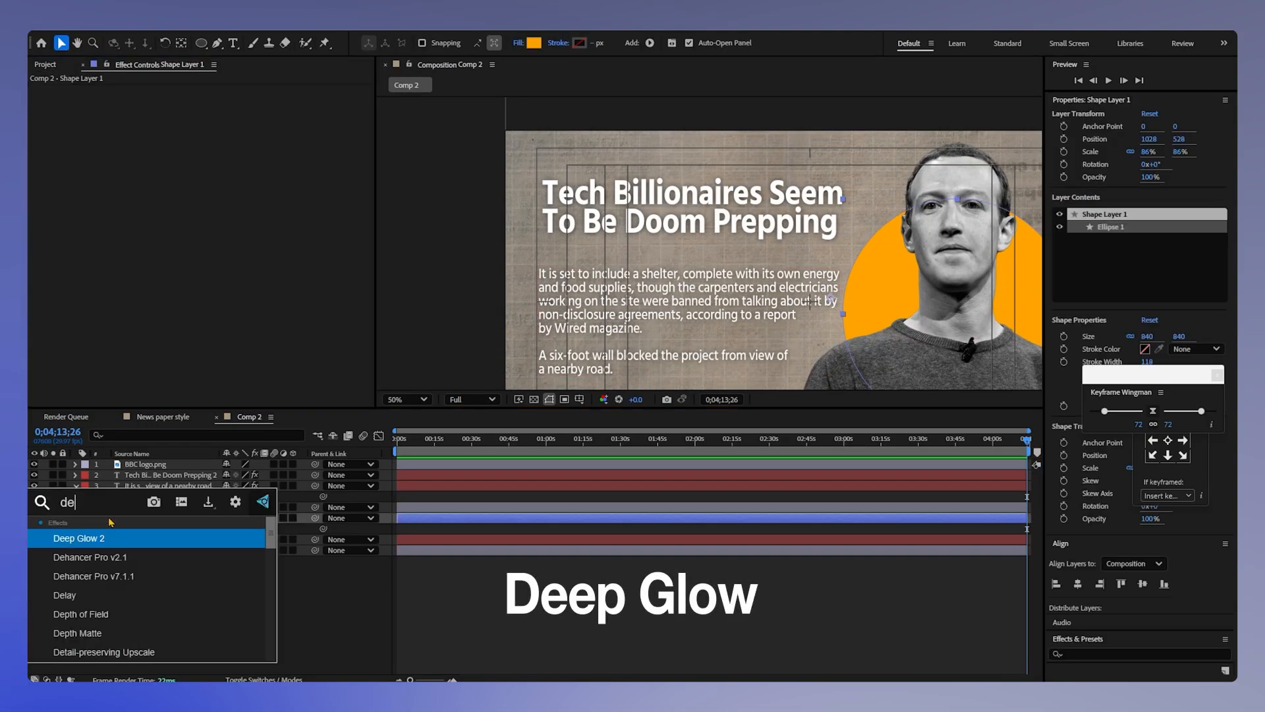
key("Return")
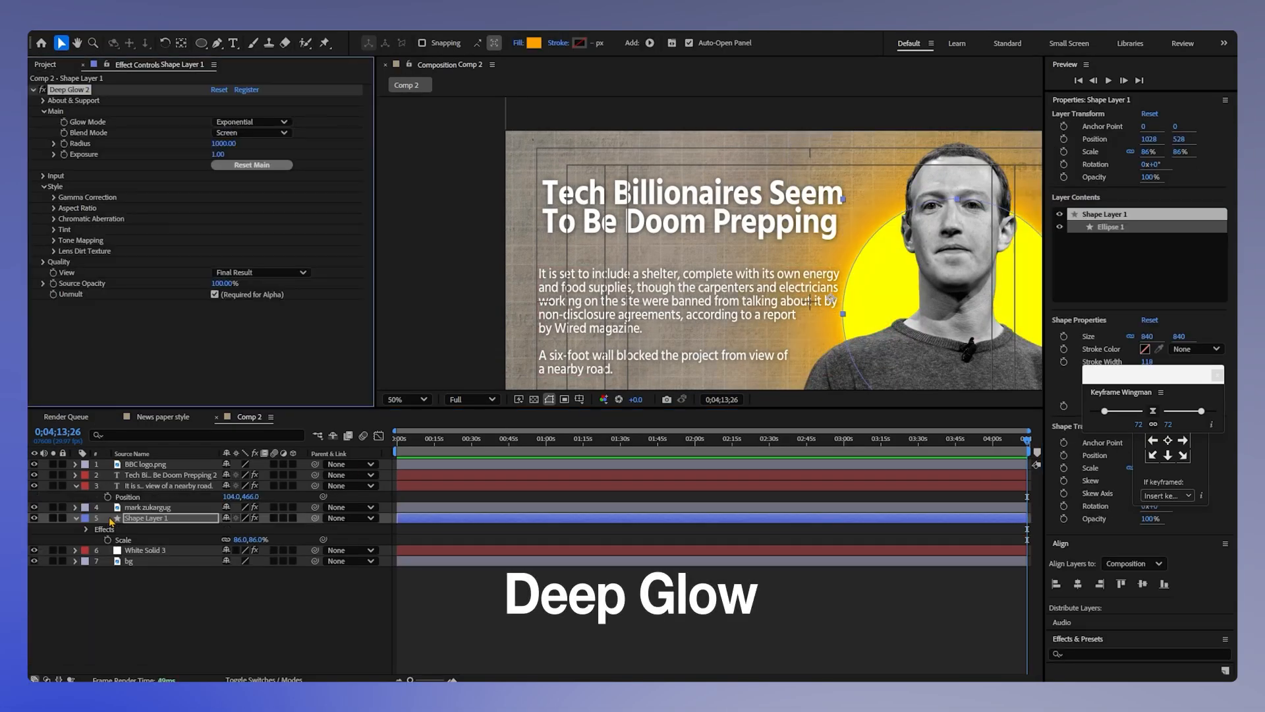
- Set the circle's Deep Glow 2 exposure to 0.1 and radius to 500
left_click(219, 155)
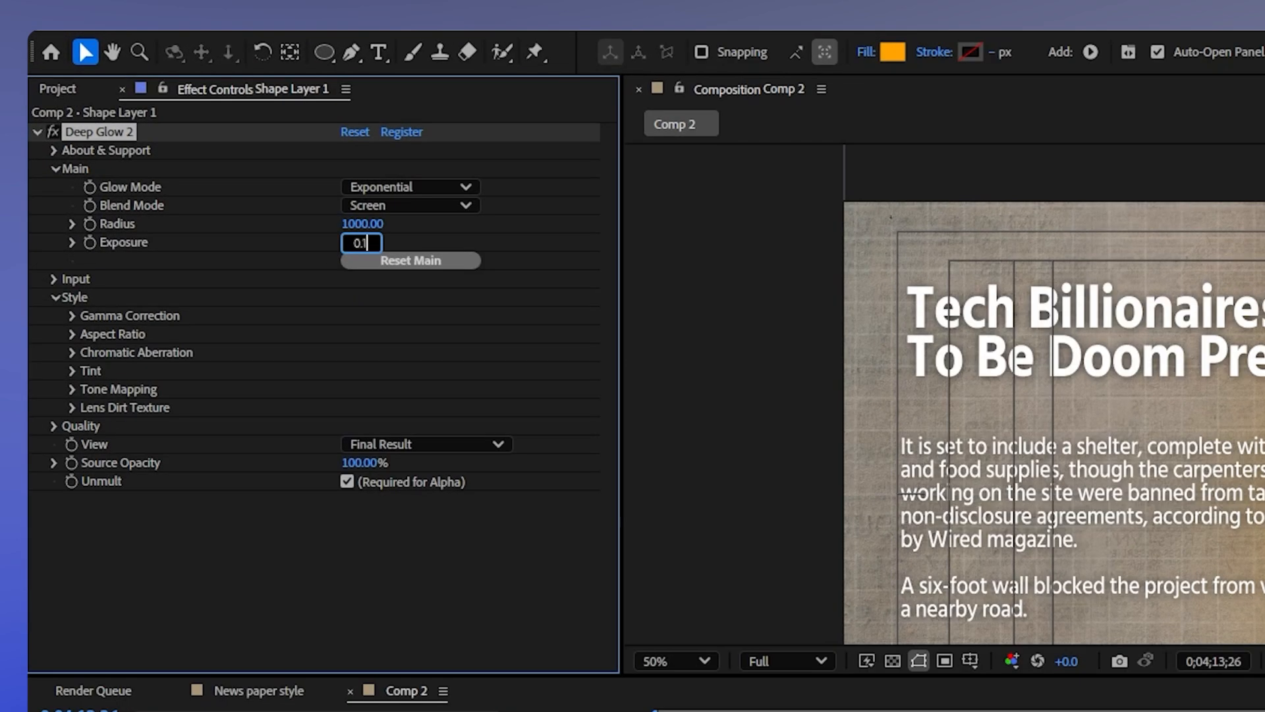
type("0.1")
key("Return")
left_click(363, 224)
type("500")
key("Return")
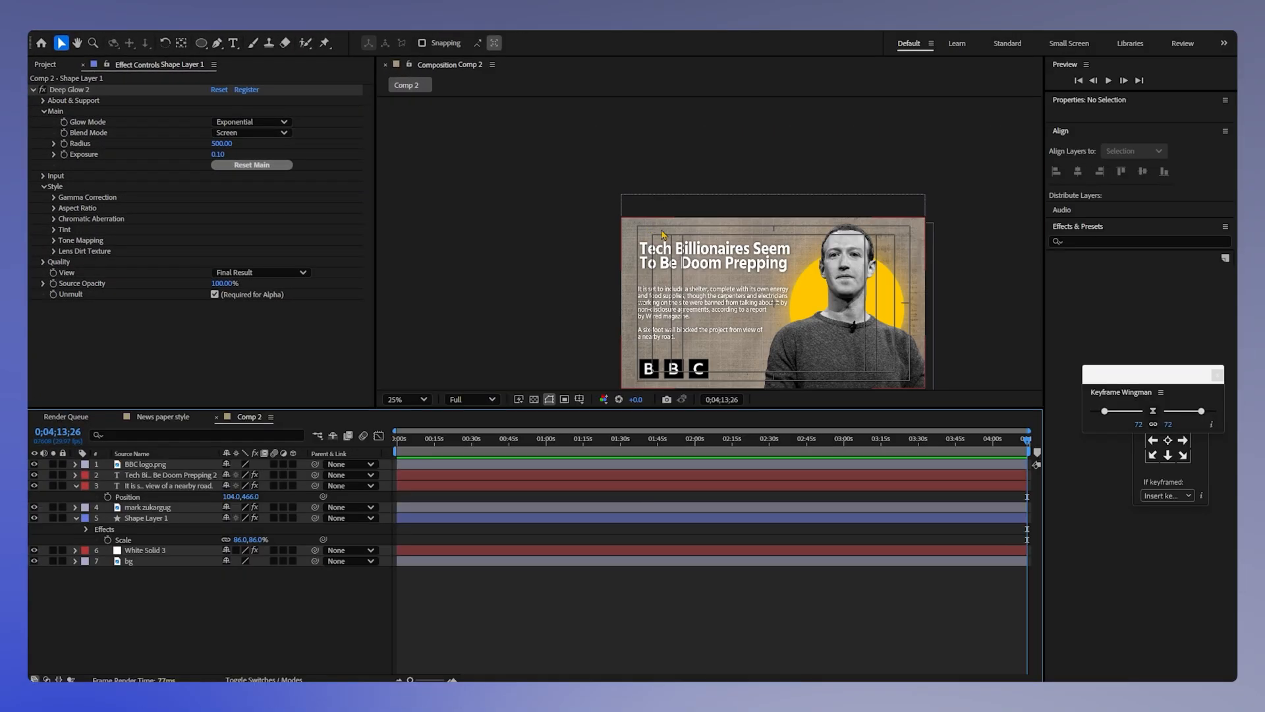
- Collapse the expanded properties of the body text and orange circle layers
scroll(658, 240, "up", 2)
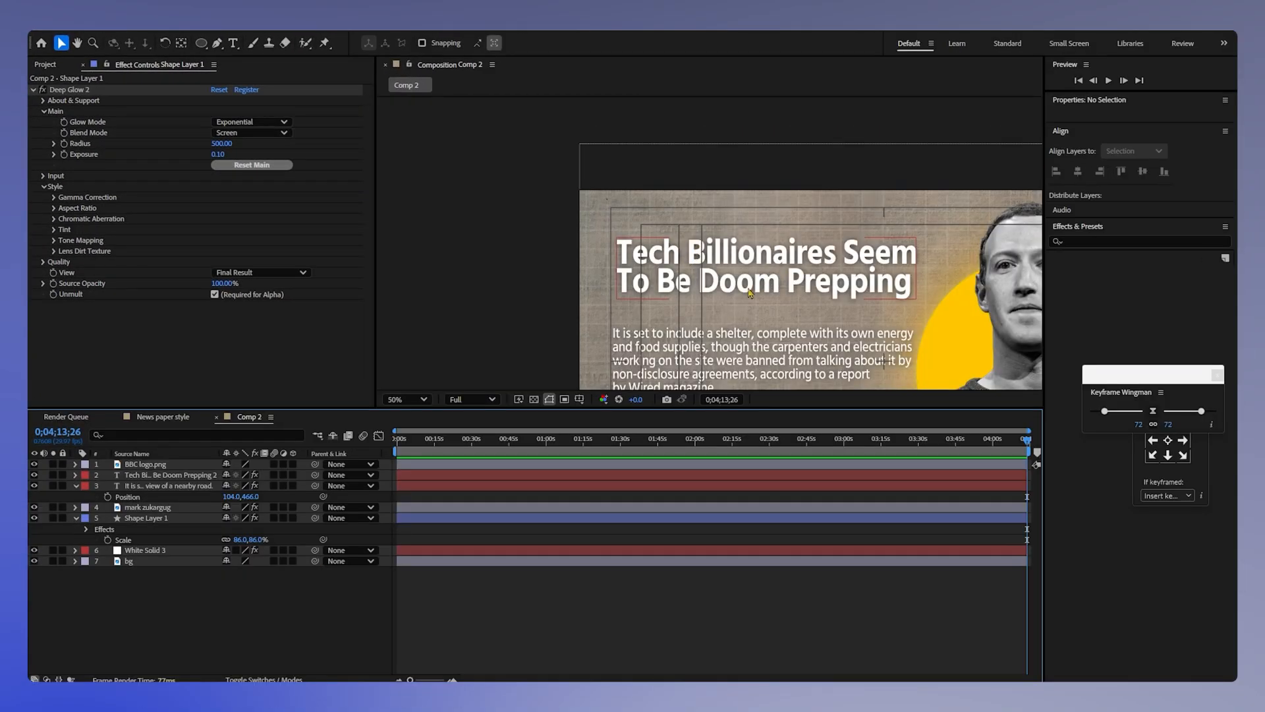
left_click(75, 485)
left_click(76, 506)
scroll(753, 272, "down", 2)
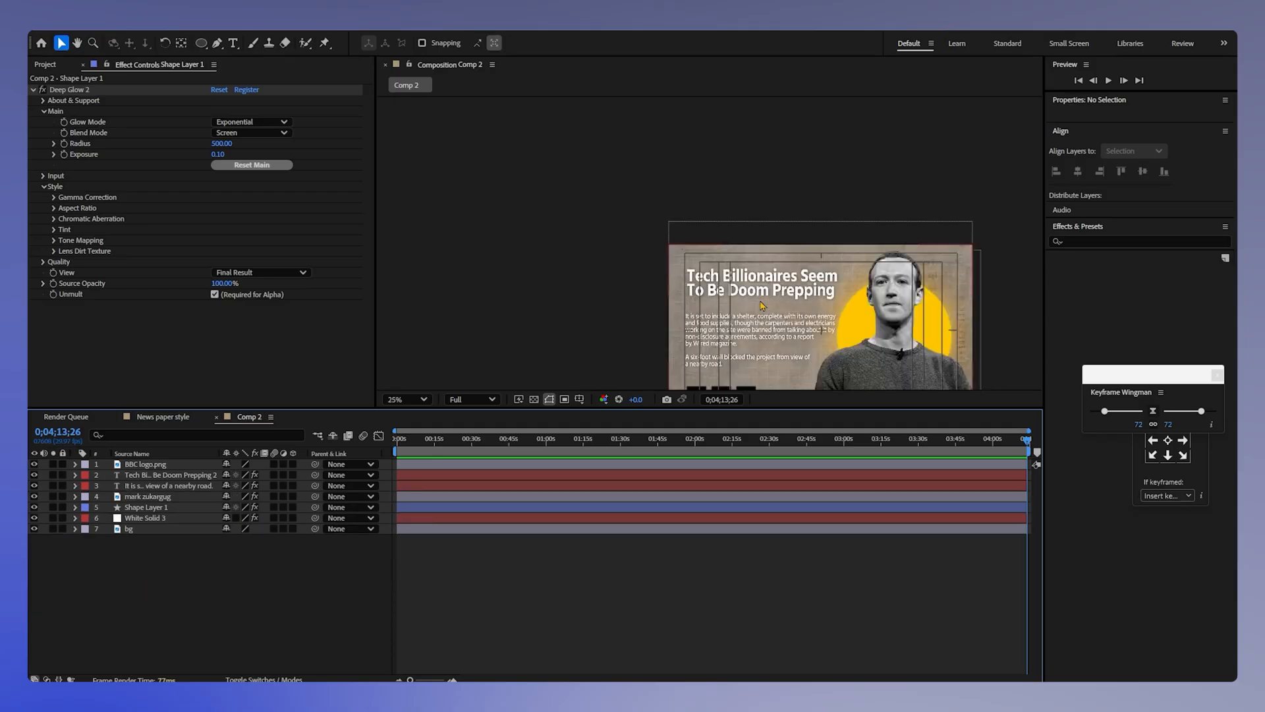
- Draw a straight horizontal path with the Pen tool across the headline's first line, slightly past both ends of the text
scroll(732, 254, "up", 2)
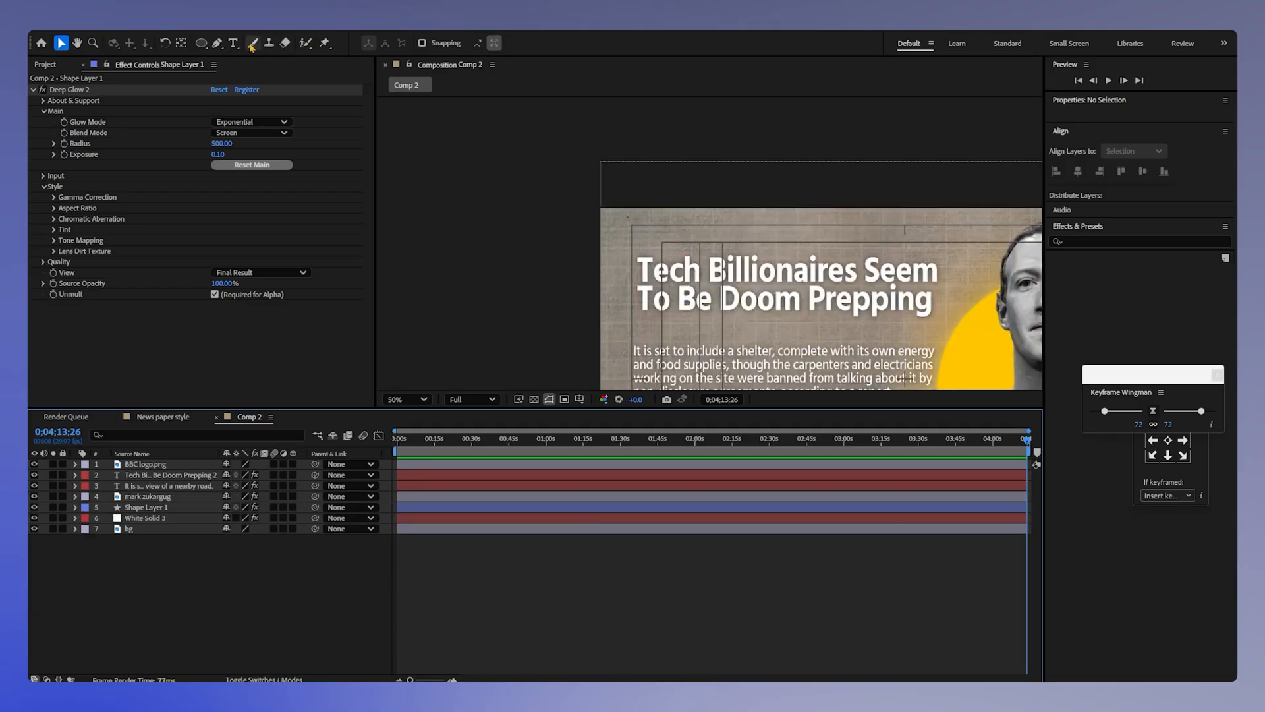
left_click(217, 43)
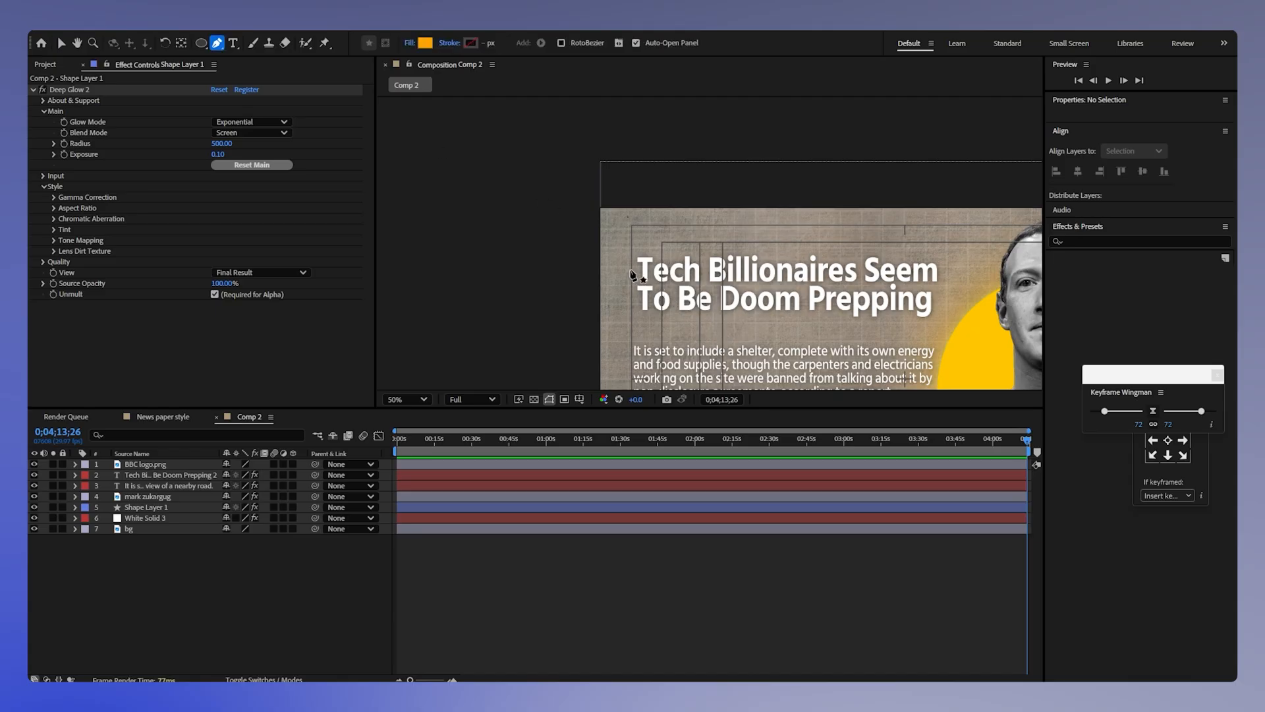
left_click(626, 267)
left_click(947, 268)
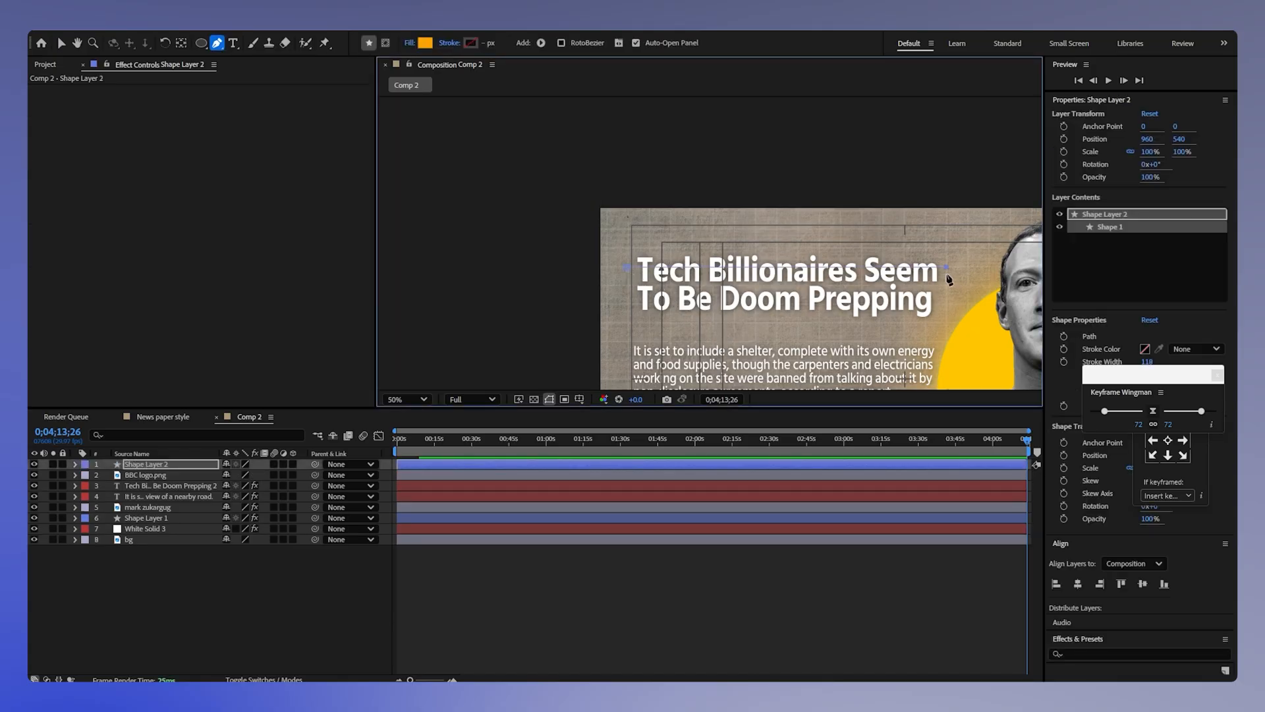
- Remove the new path's fill and give it a solid orange stroke
left_click(409, 43)
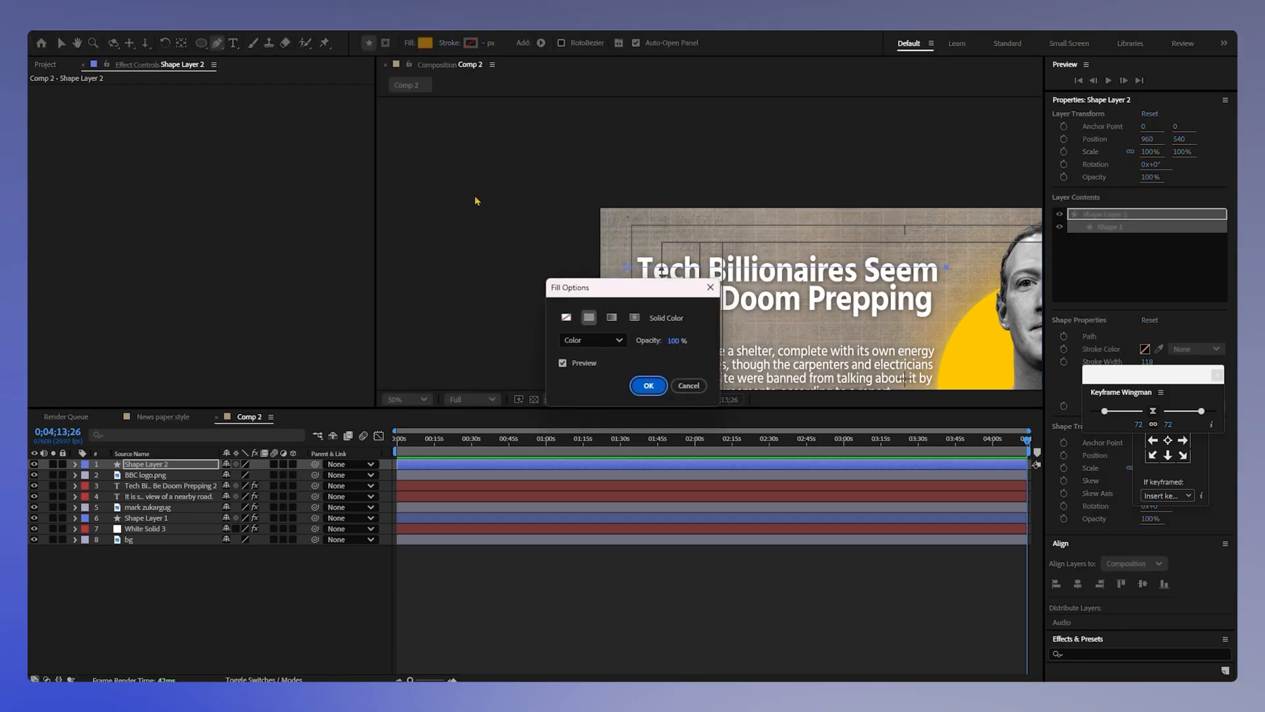
left_click(566, 317)
left_click(648, 386)
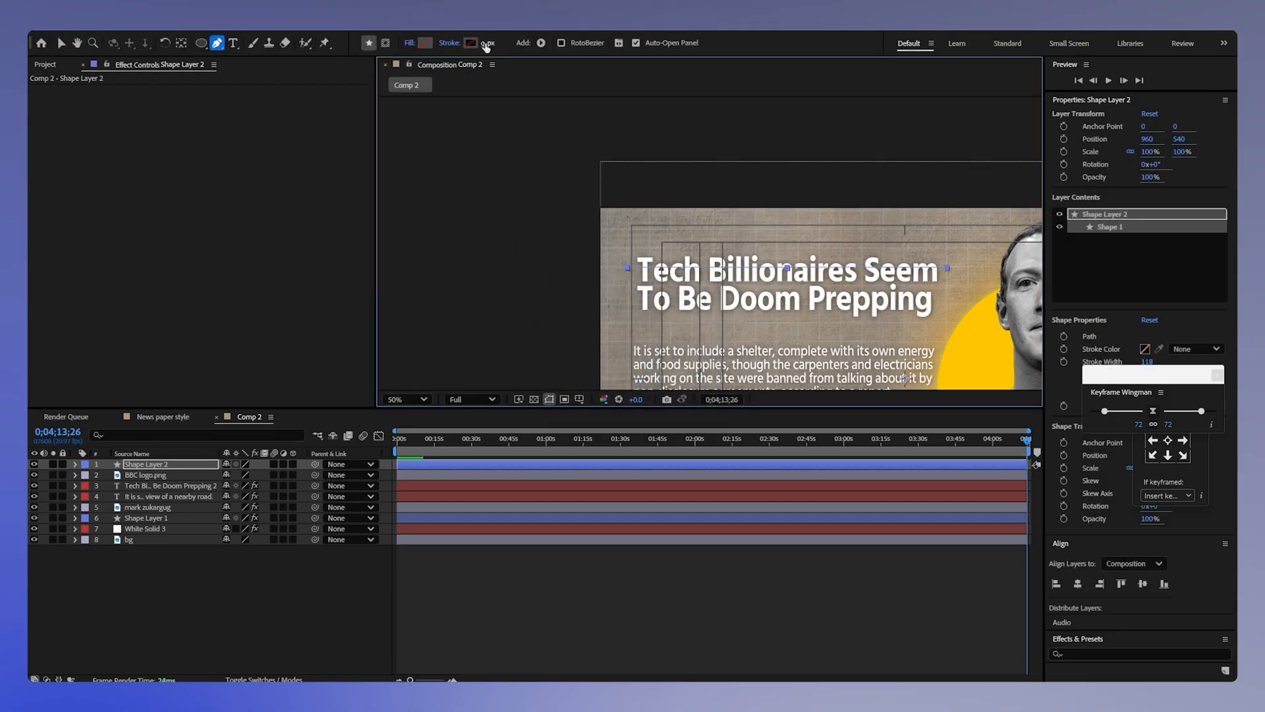
left_click(470, 43)
left_click_drag(610, 291, 645, 273)
key("Return")
- Set the orange highlight layer's blending mode to Multiply so the headline shows through
key("v")
left_click(239, 464)
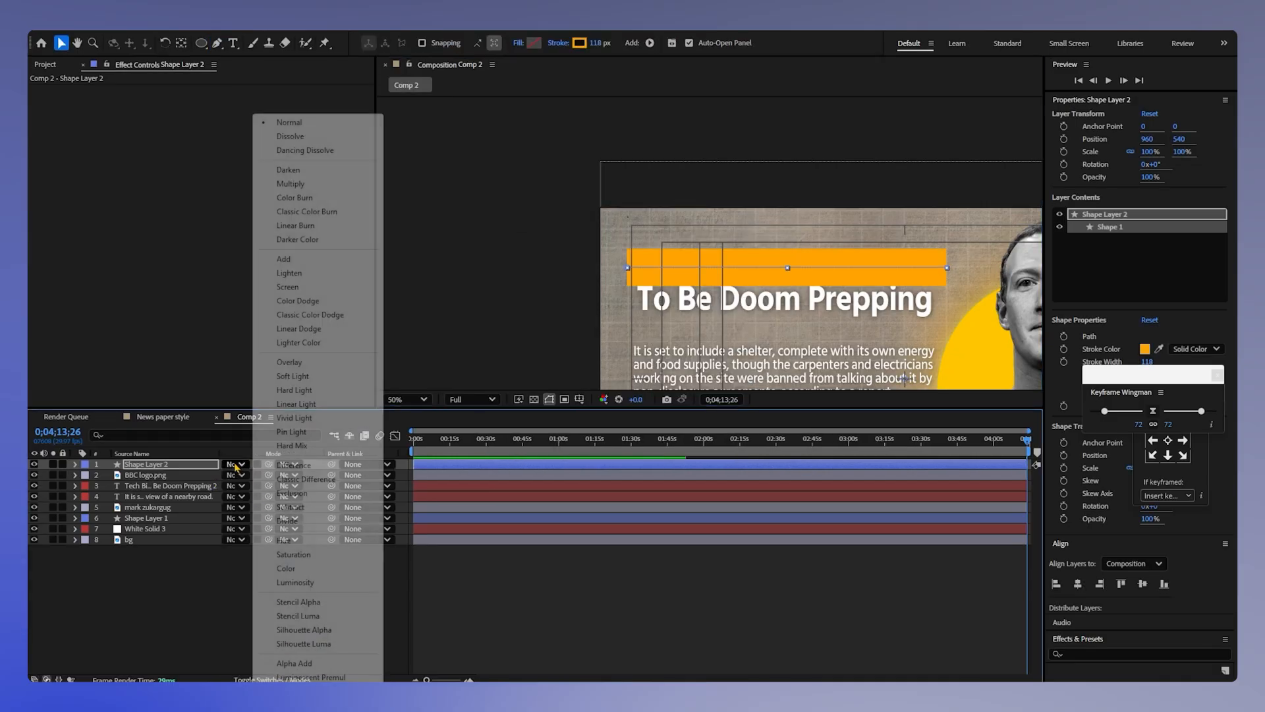
left_click(309, 185)
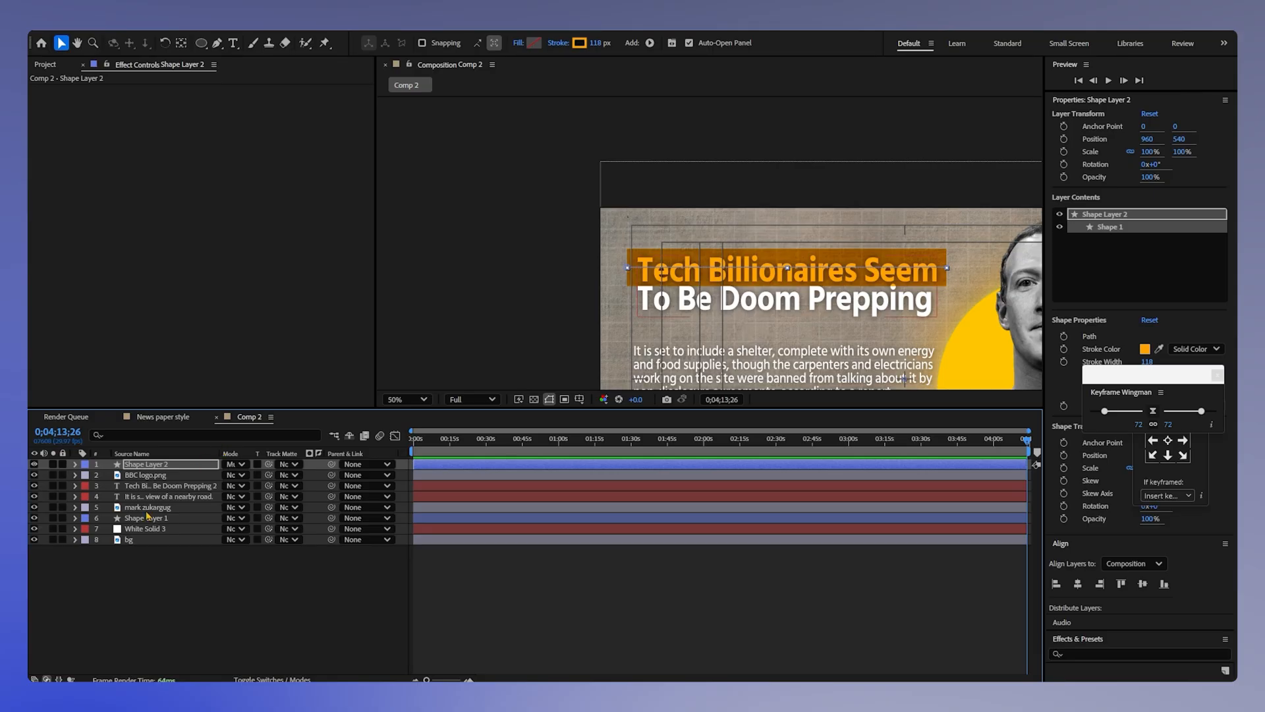
- Apply Roughen Edges to the highlight layer with Border 22 and Edge Sharpness 1.16
key("ctrl+space")
type("roug")
key("Return")
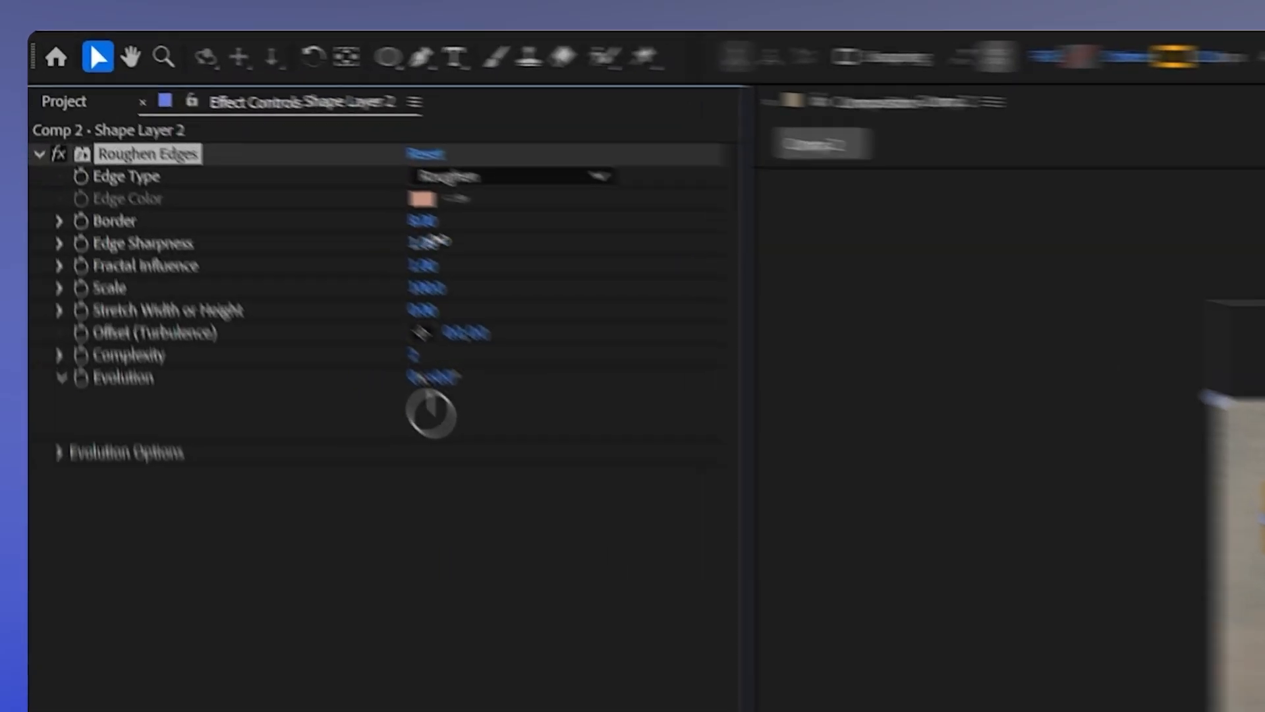
left_click_drag(223, 133, 271, 128)
left_click_drag(616, 268, 746, 290)
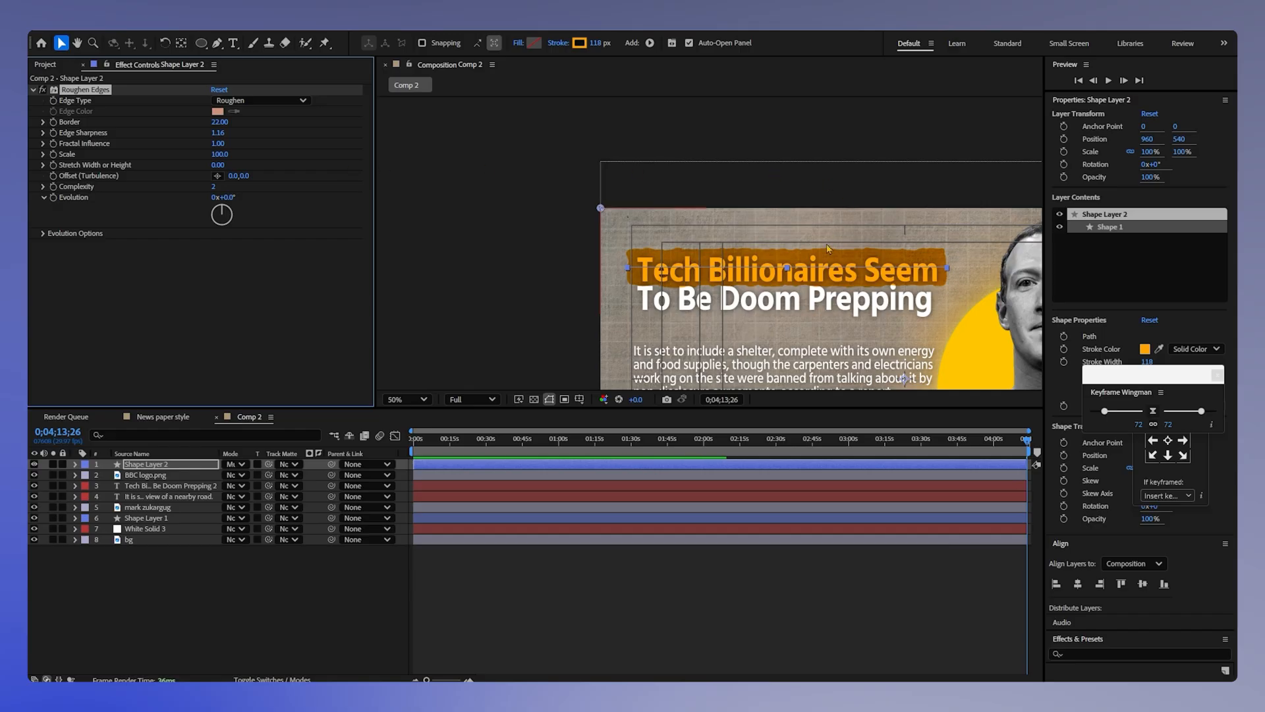
scroll(812, 288, "down", 1)
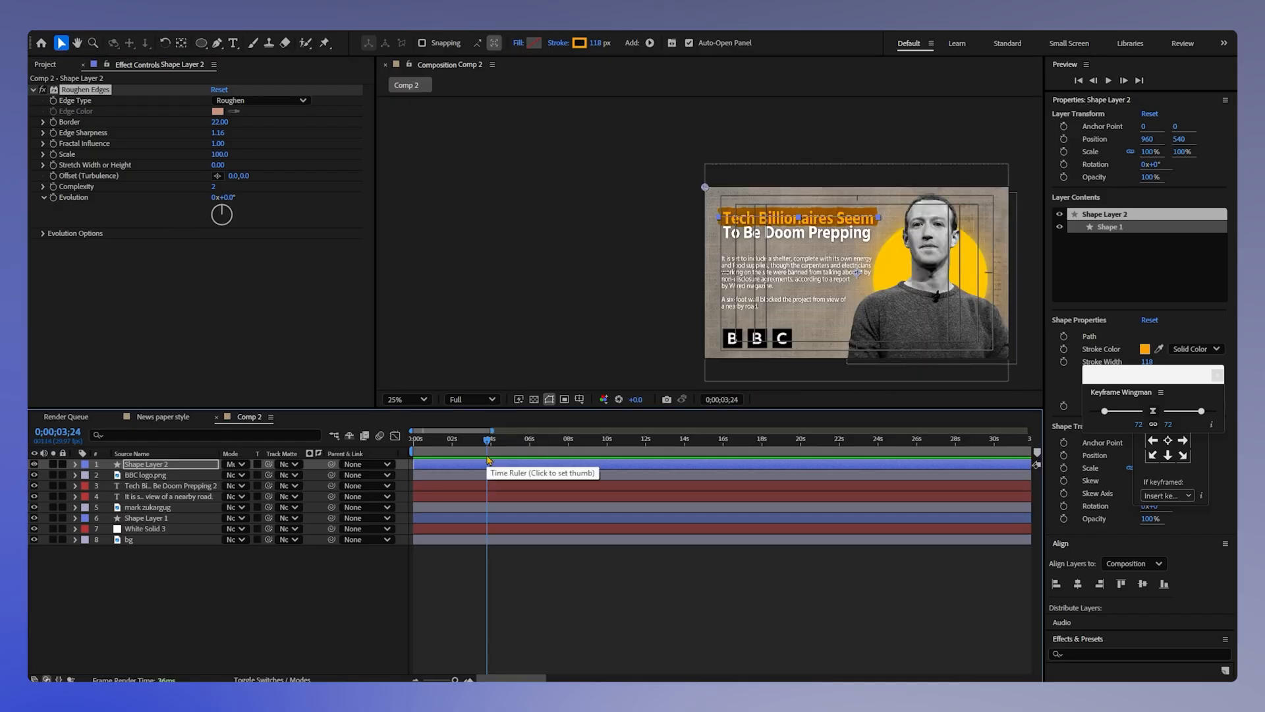
- Add Position keyframes at 0;00;03;24 to the six layers from the highlight line down to the orange circle
left_click(536, 562)
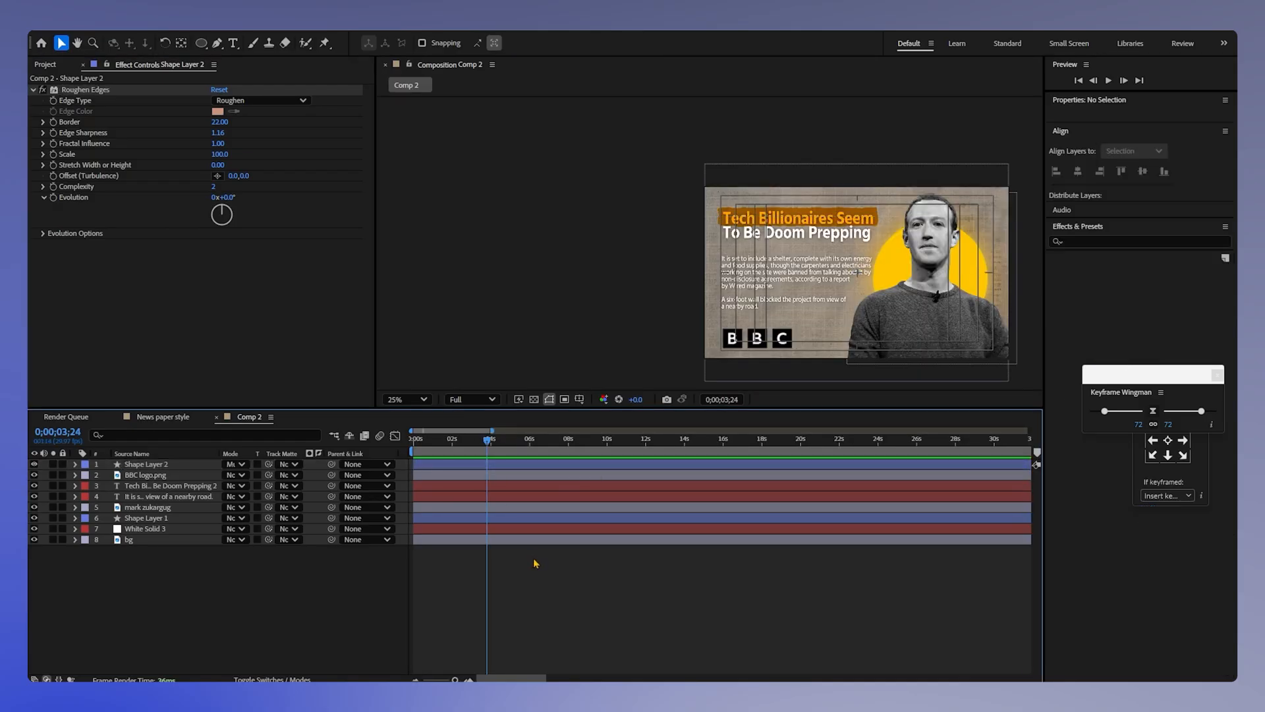
left_click(187, 464)
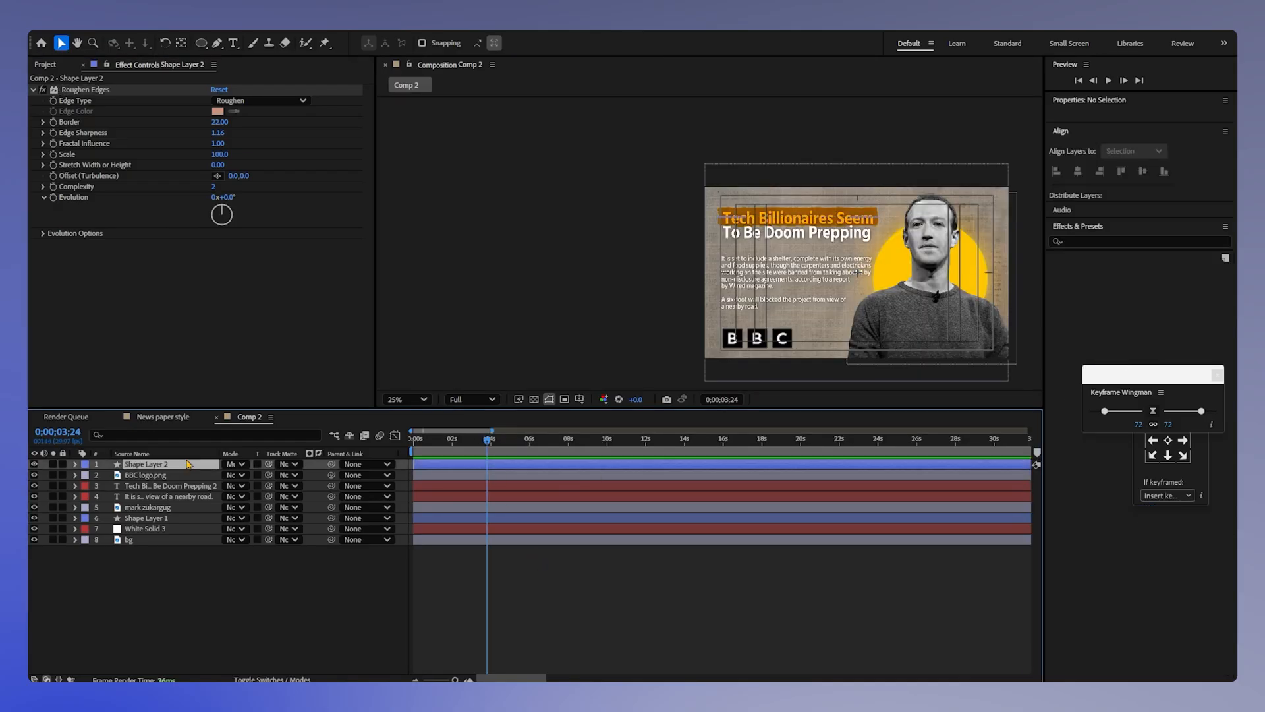
left_click(163, 519, "shift")
key("p")
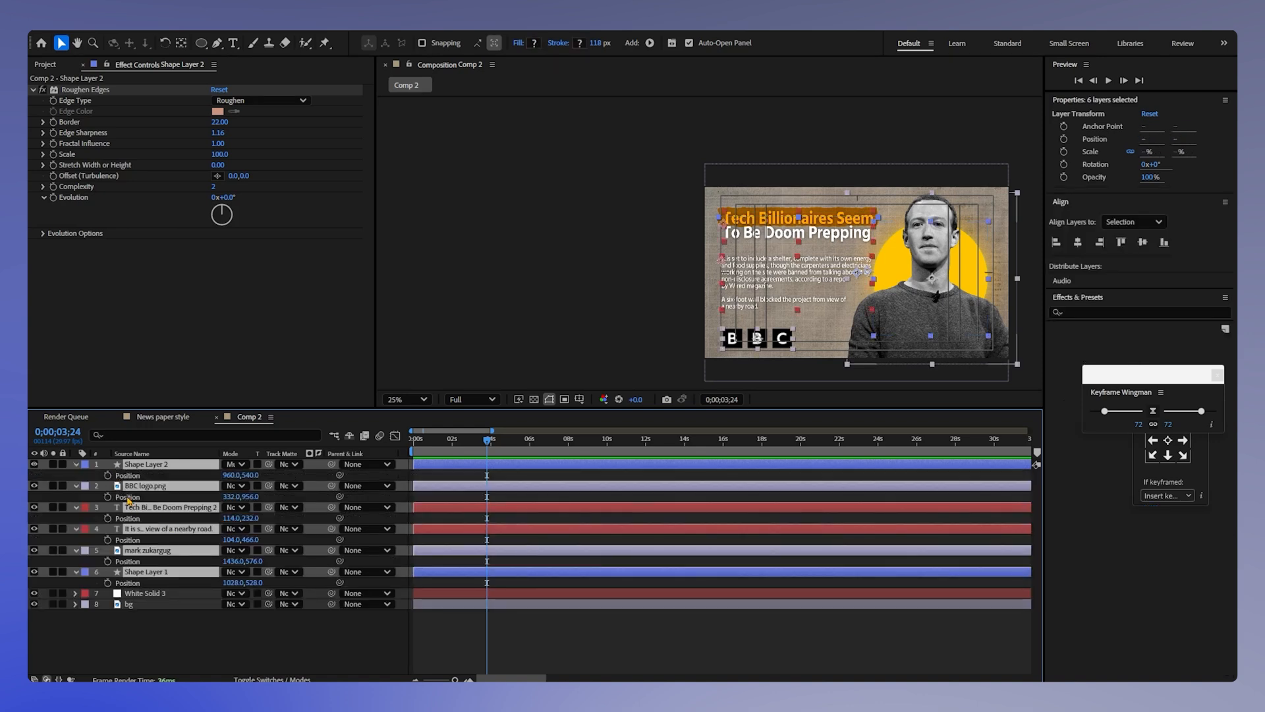
left_click(109, 475)
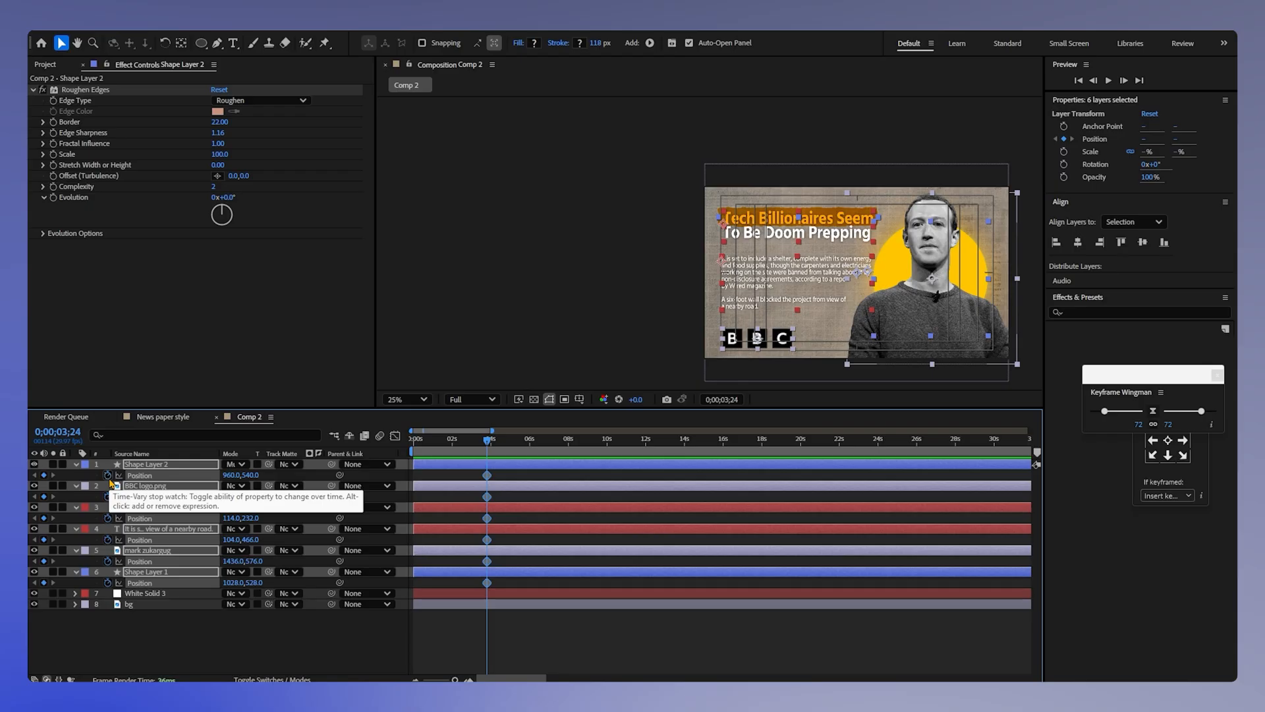
- Move the current time to 0;00;00;04 and rename the two text layers "headline" and "paragraph"
left_click_drag(487, 439, 418, 441)
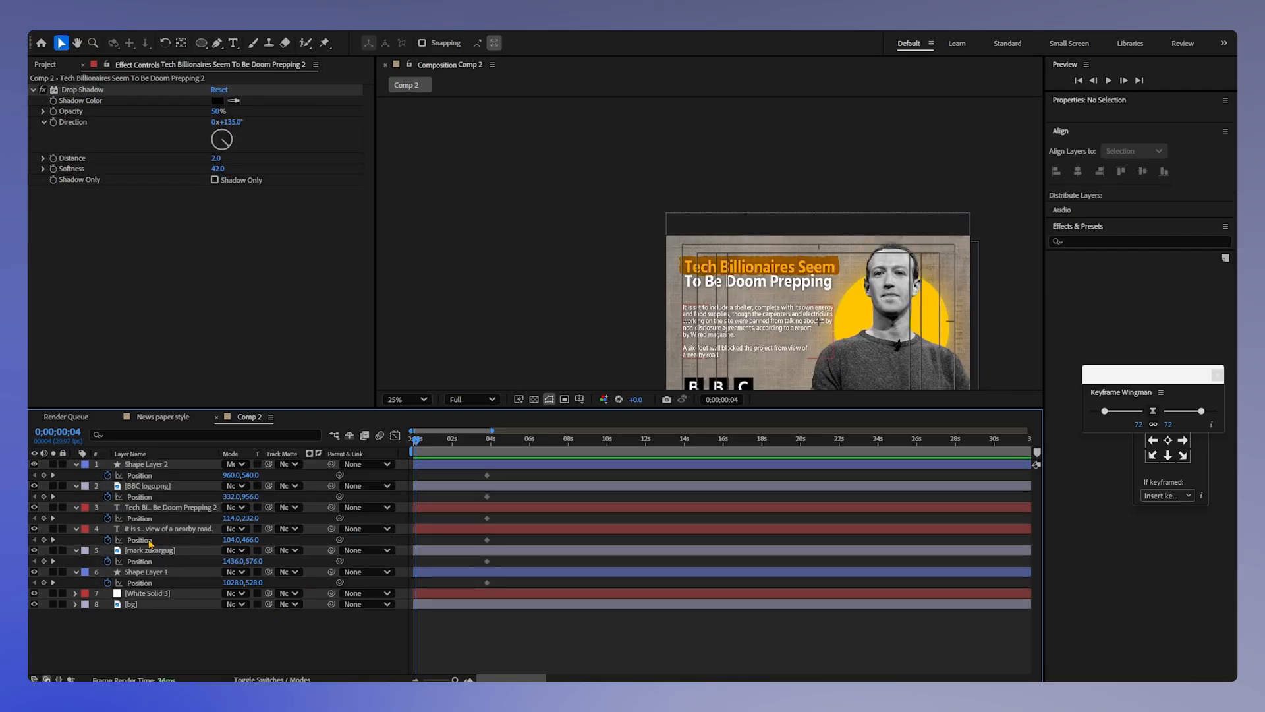
key("equal")
key("equal")
left_click(139, 508)
key("Return")
type("headline")
key("Return")
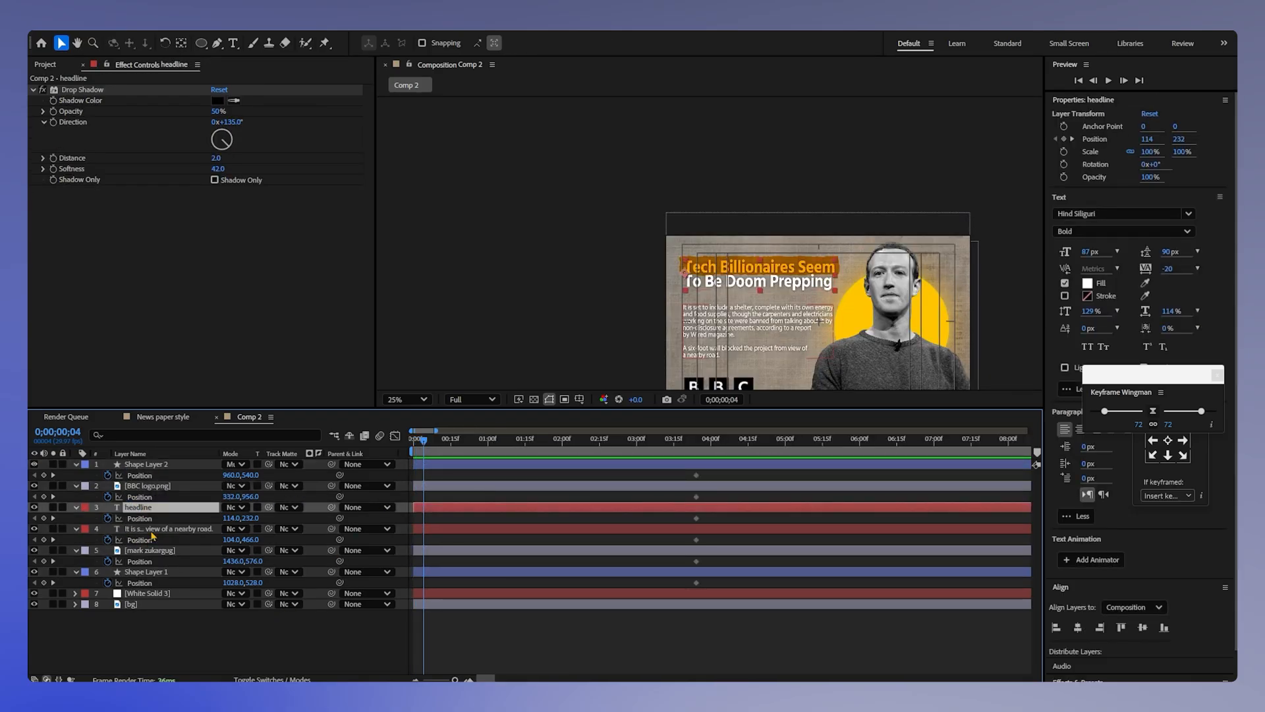
left_click(146, 529)
key("Return")
type("paragraph")
- Rename the orange circle layer "circle" and the highlight line layer "underline"
left_click(159, 572)
key("Return")
type("circle")
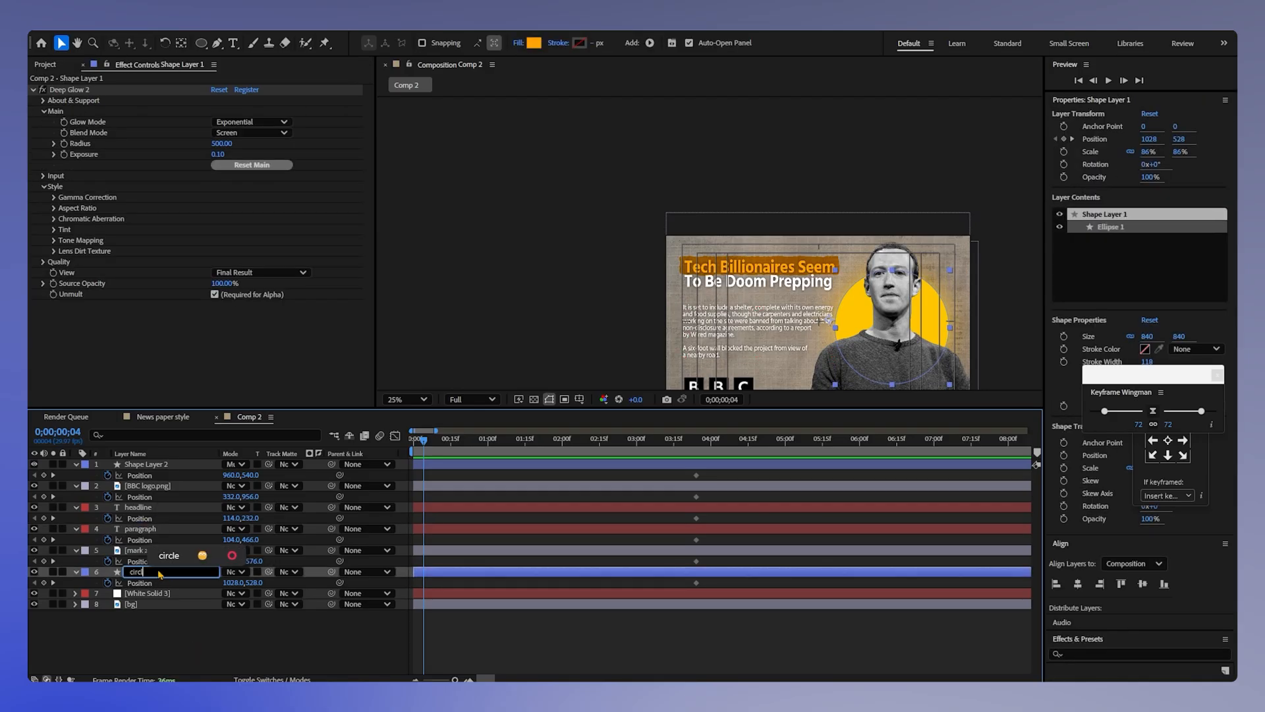
left_click(153, 465)
type("underline")
key("Return")
left_click(173, 616)
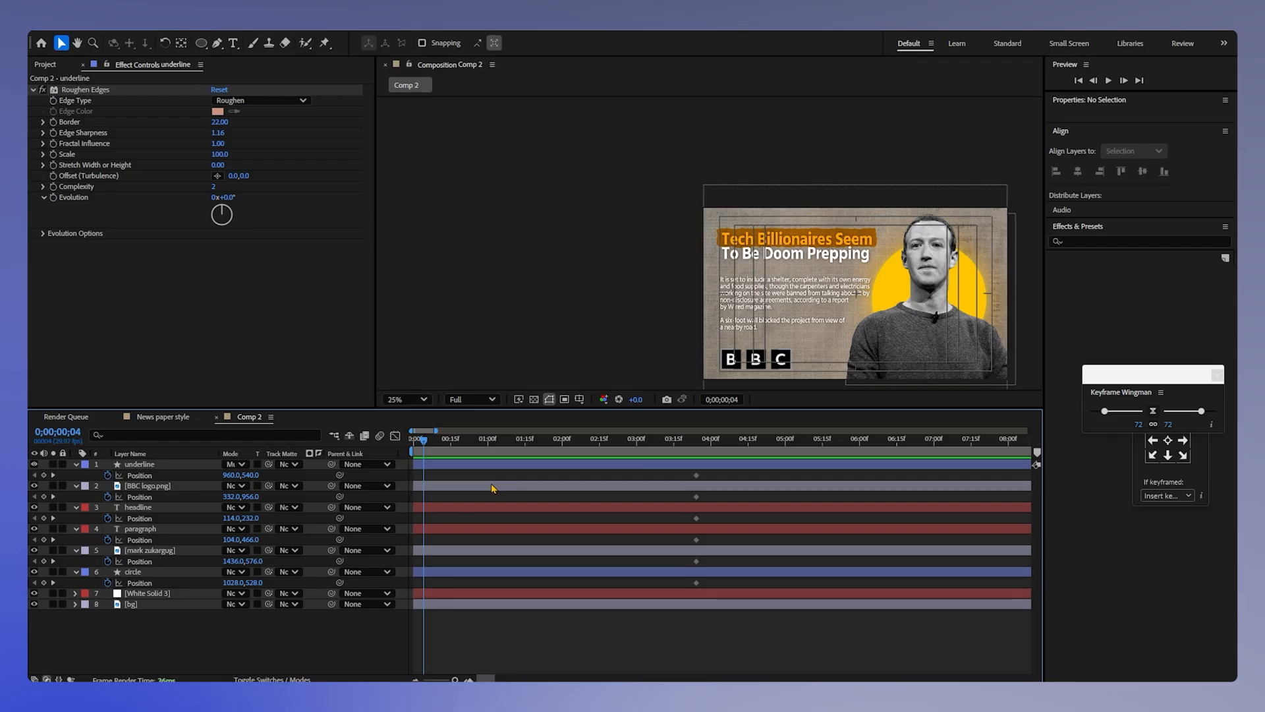
- Apply the Typewriter animation preset to the headline layer at 0;00;00;04
left_click(154, 507)
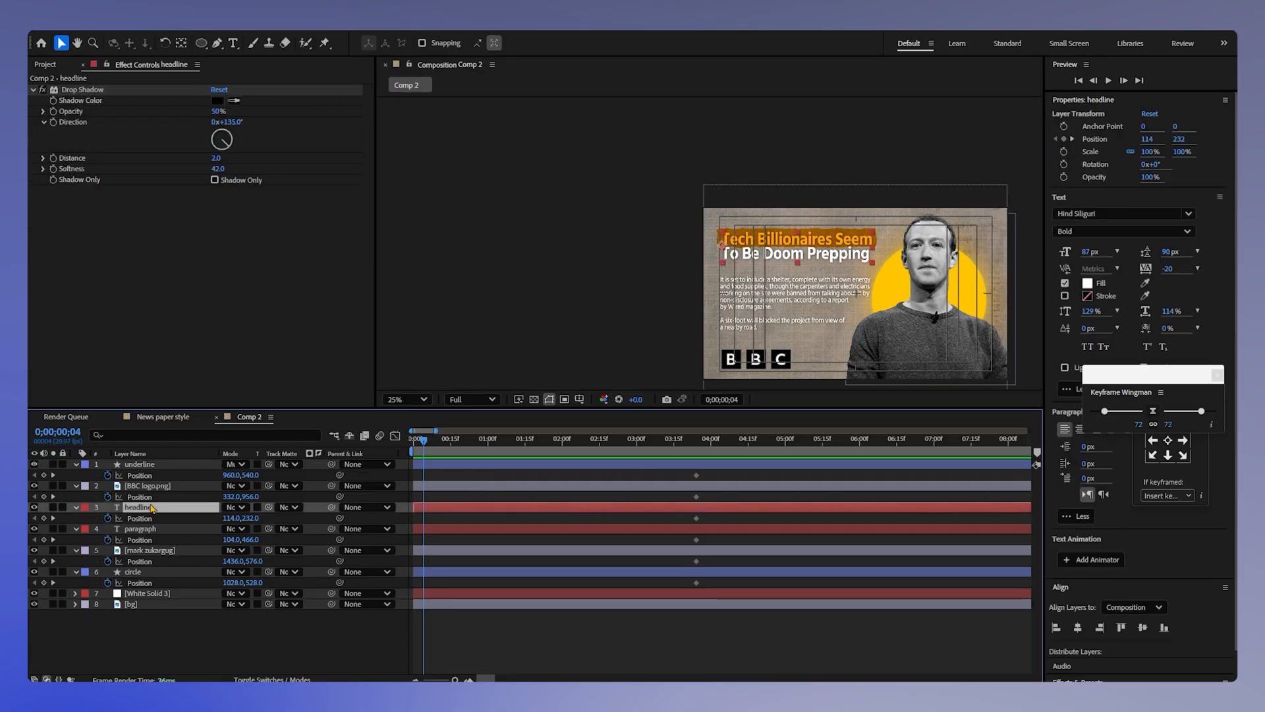
key("ctrl+space")
type("typ")
key("Return")
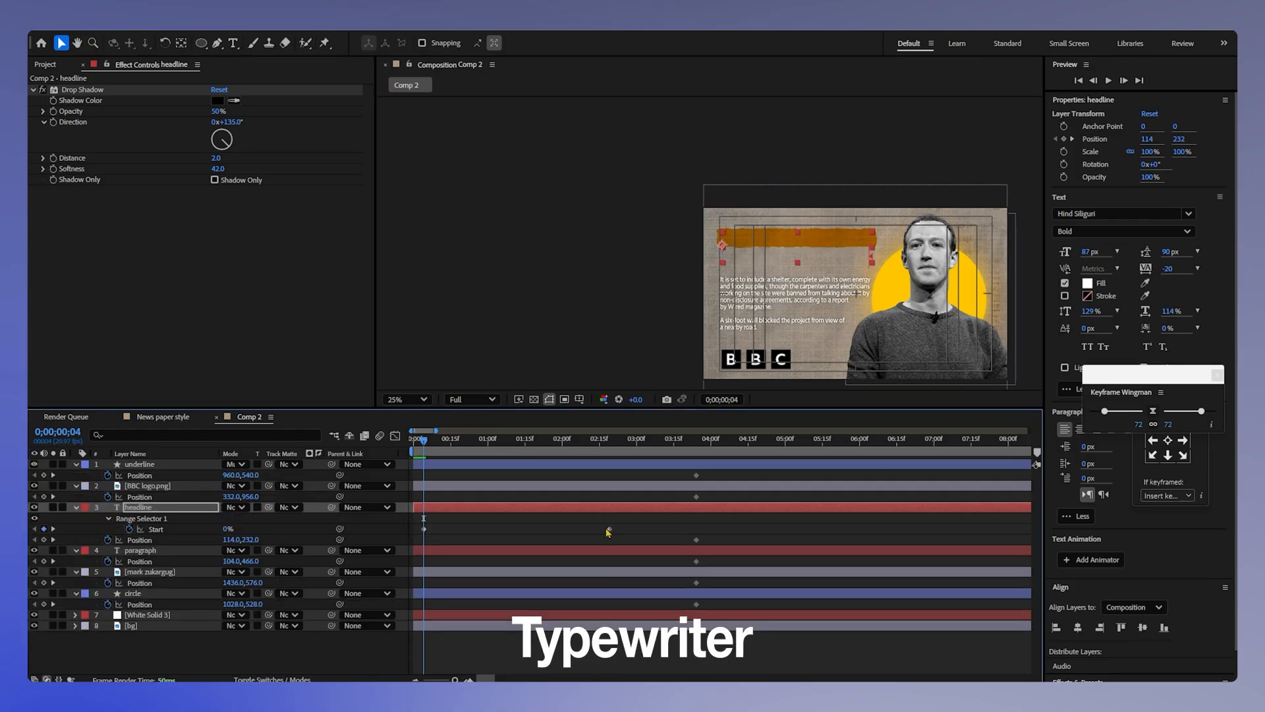
- Shorten the headline's typewriter animation so its end keyframe falls just after one second, and preview it
left_click_drag(607, 532, 480, 532)
key("space")
left_click_drag(480, 529, 494, 529)
left_click_drag(455, 448, 346, 446)
key("space")
key("space")
- Add Trim Paths to the underline layer and keyframe its End at 100% at 0;00;01;14
left_click_drag(529, 446, 521, 446)
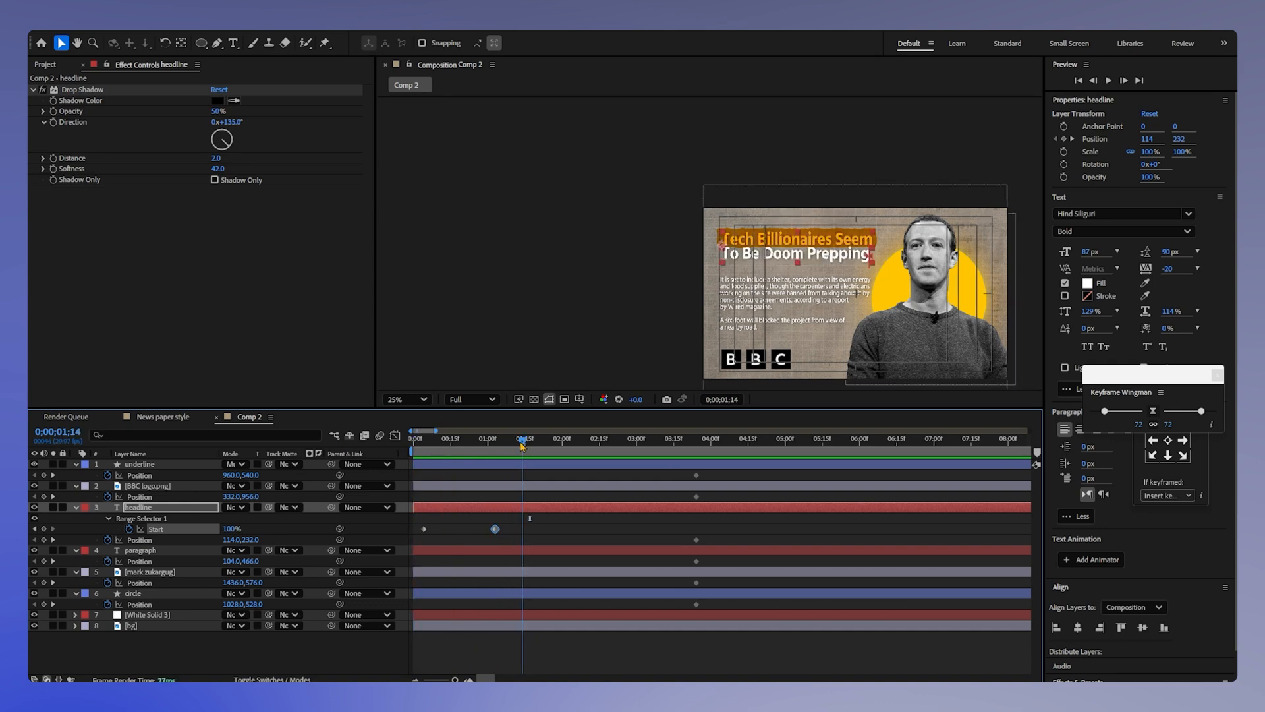
left_click(157, 465)
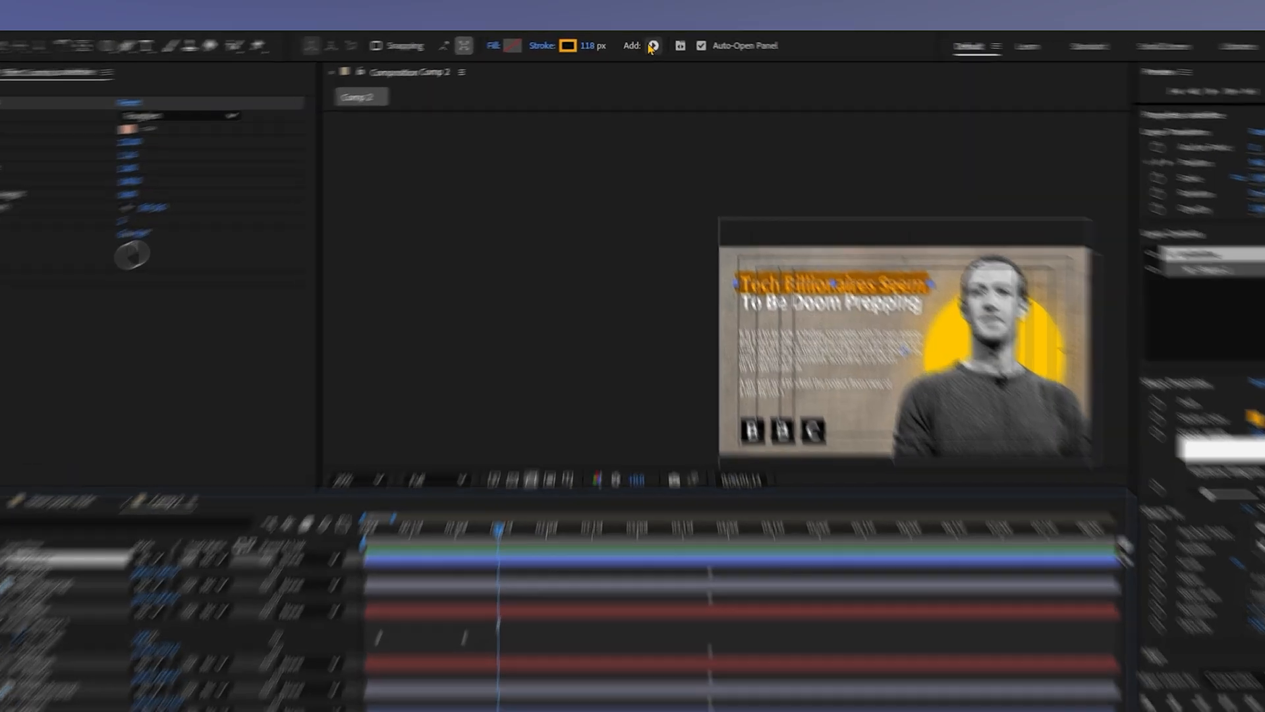
left_click(649, 43)
left_click(756, 407)
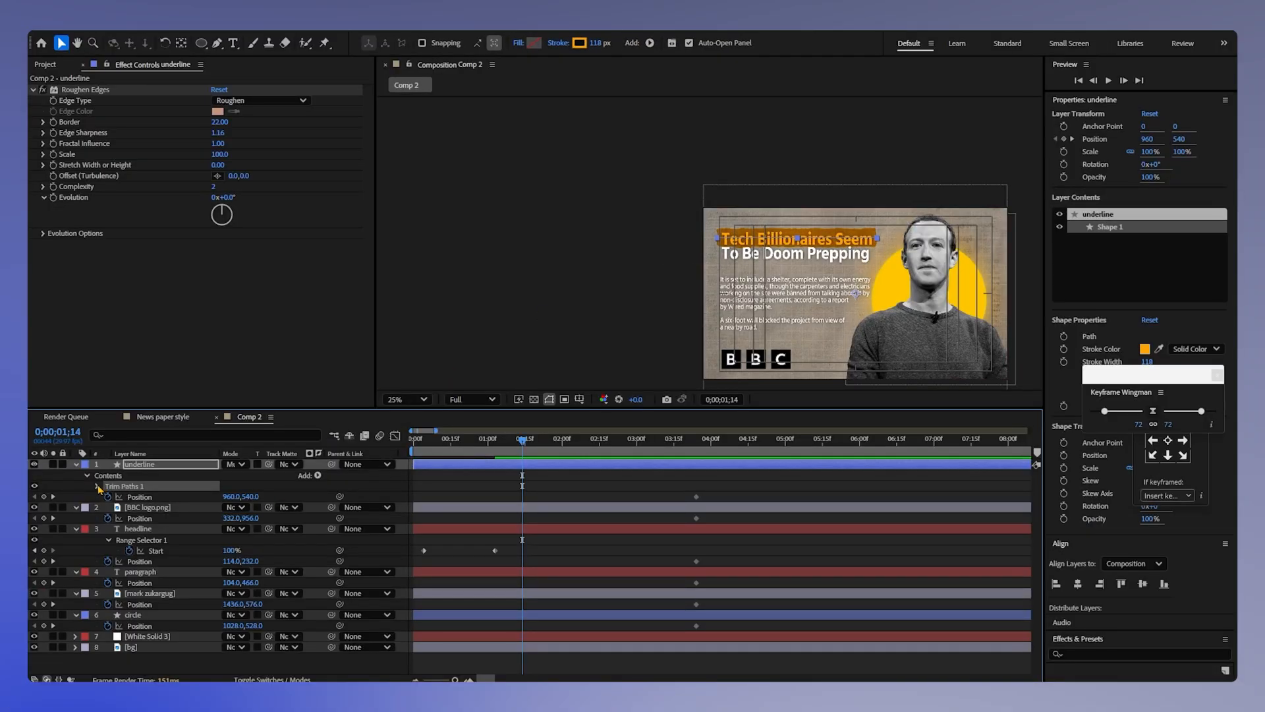
left_click(97, 486)
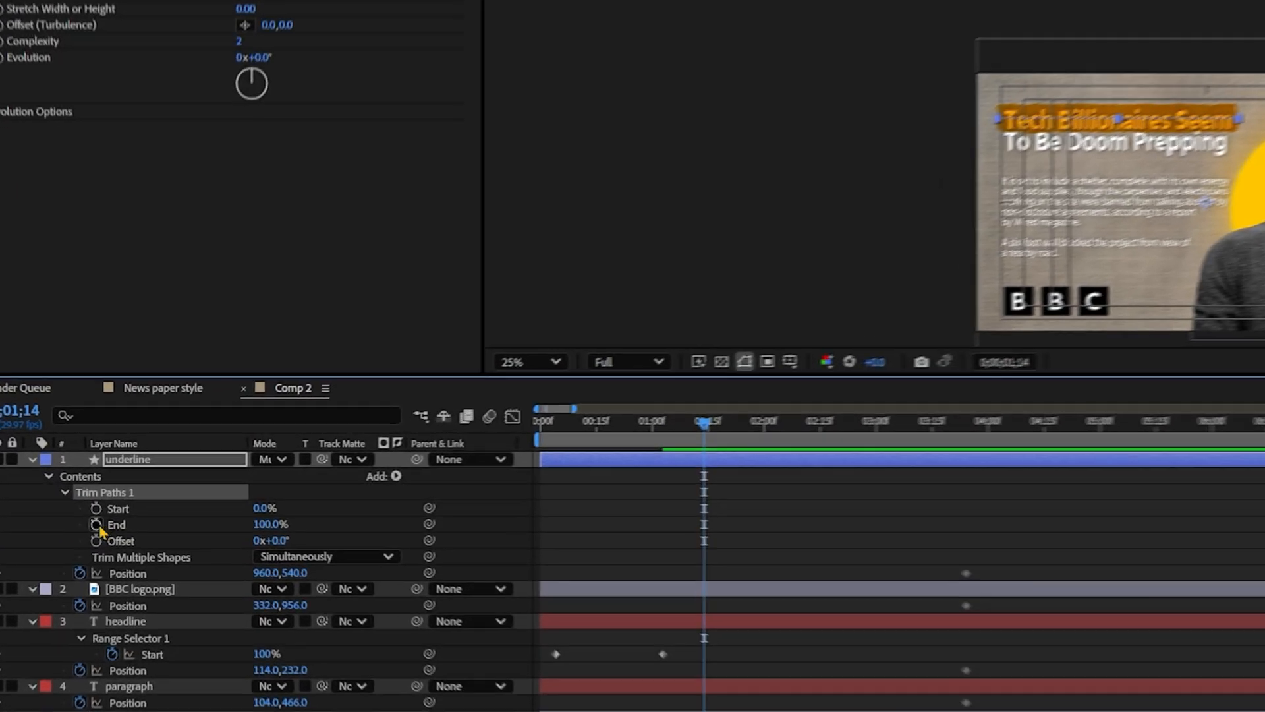
left_click(120, 507)
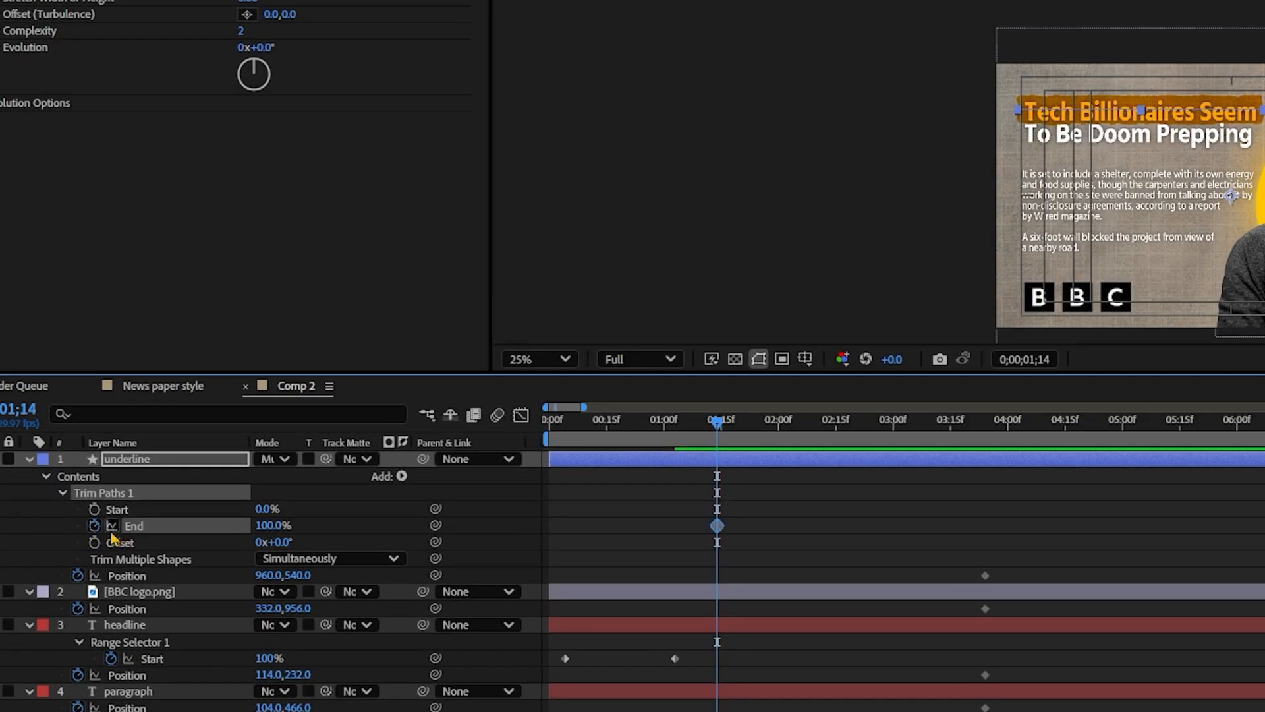
- Keyframe the underline's Trim Paths End at 0% at 0;00;00;21 and play back the highlight reveal
left_click_drag(718, 427, 630, 435)
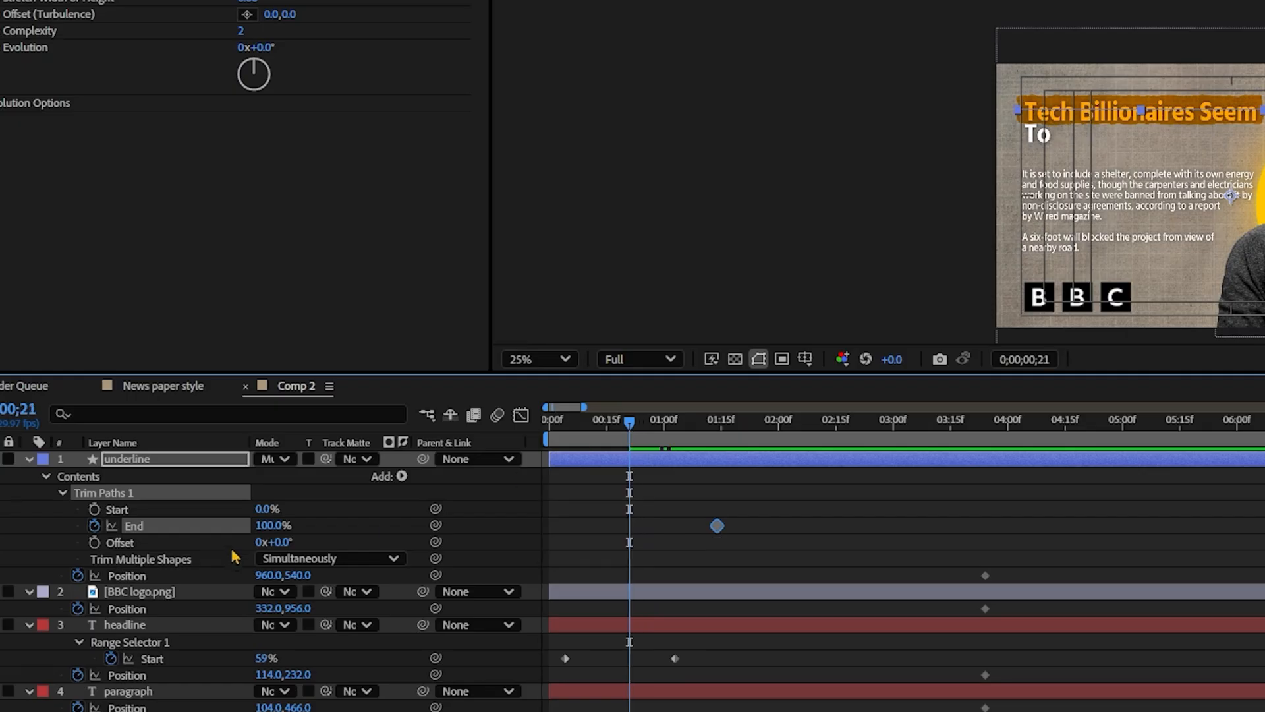
left_click(268, 525)
type("0")
key("Return")
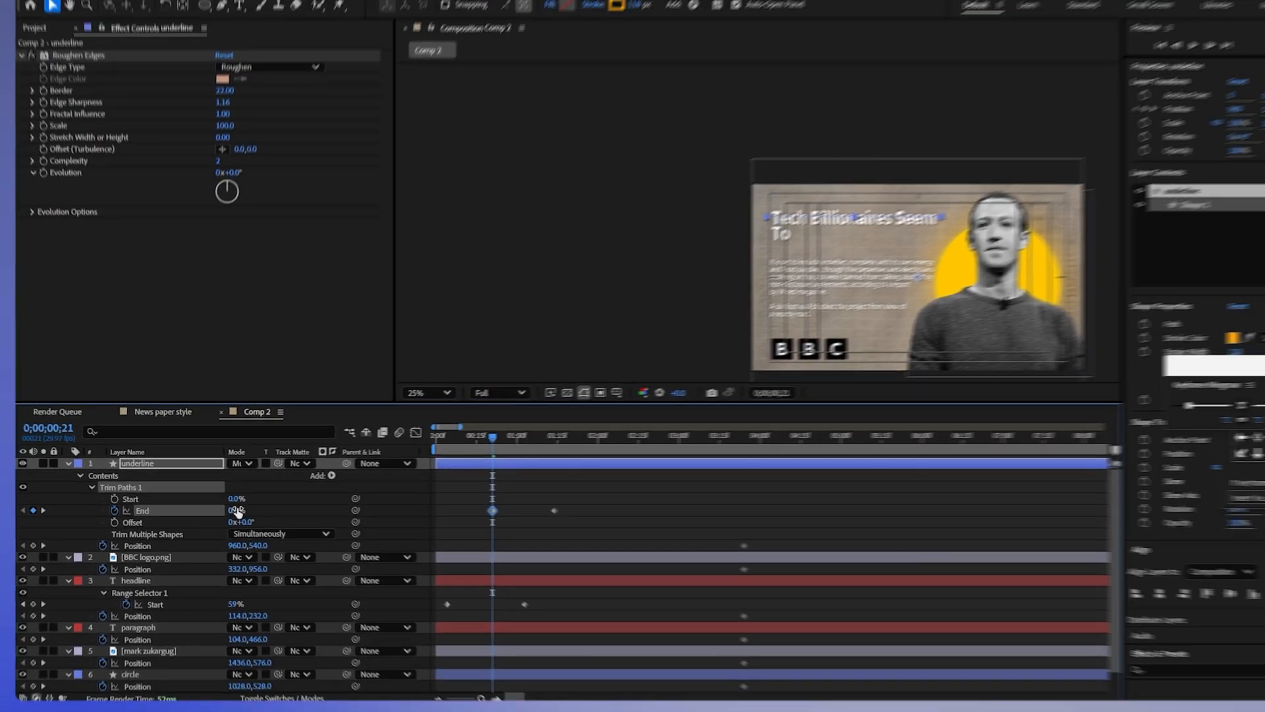
key("space")
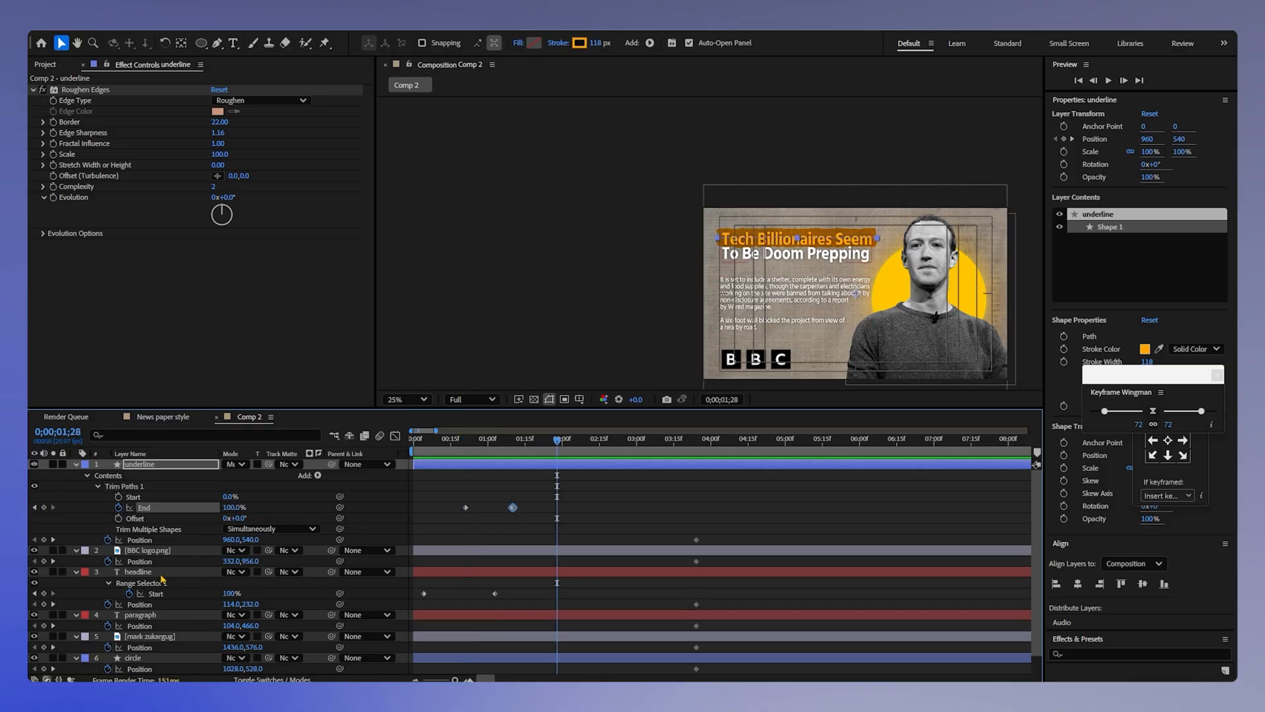
- Keyframe the paragraph layer's opacity from 0% at 0;00;00;28 to 100% at about 0;00;01;11 and preview the fade-in
left_click(140, 614)
left_click(483, 439)
key("t")
left_click(108, 626)
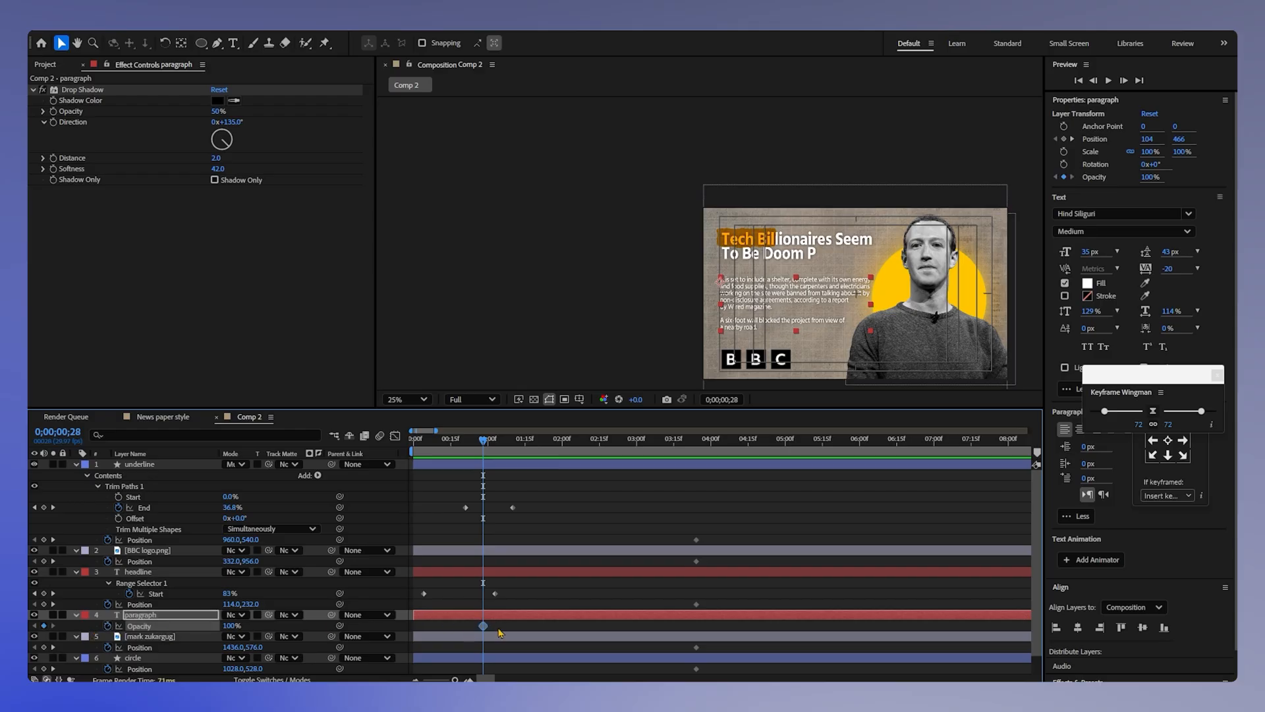
left_click_drag(491, 626, 523, 626)
left_click(228, 626)
key("Return")
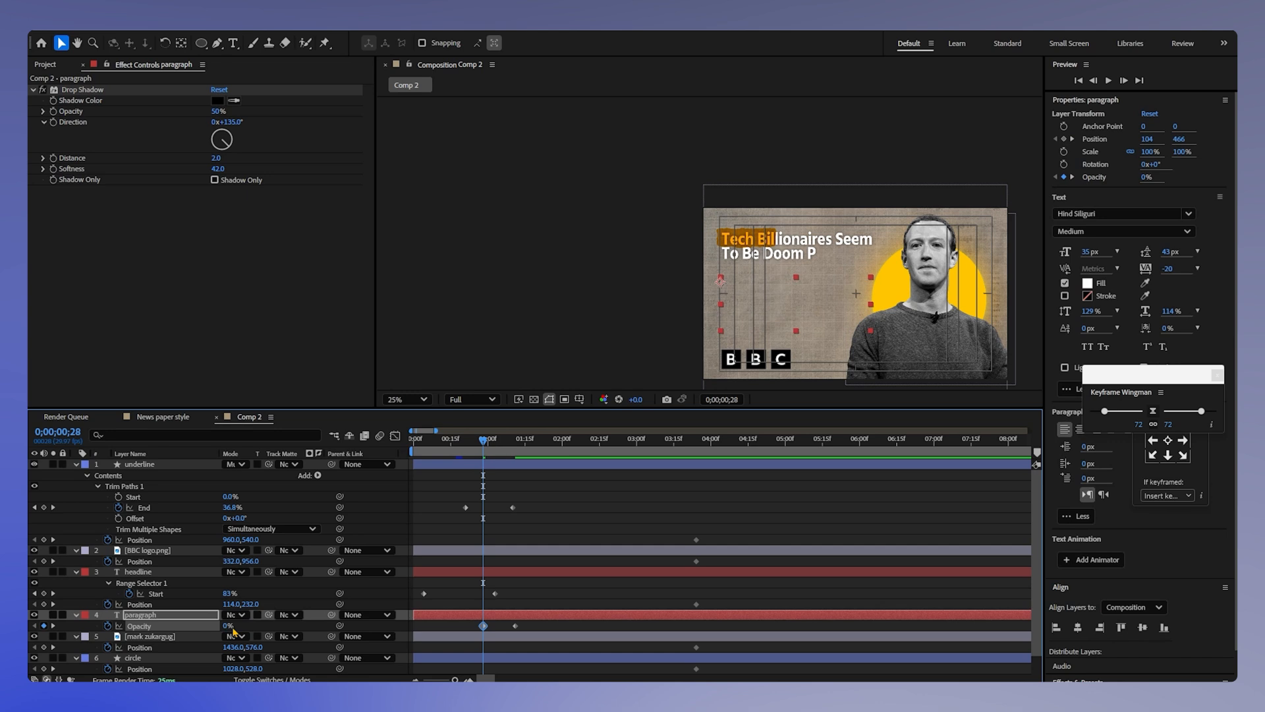
left_click_drag(488, 445, 413, 446)
key("space")
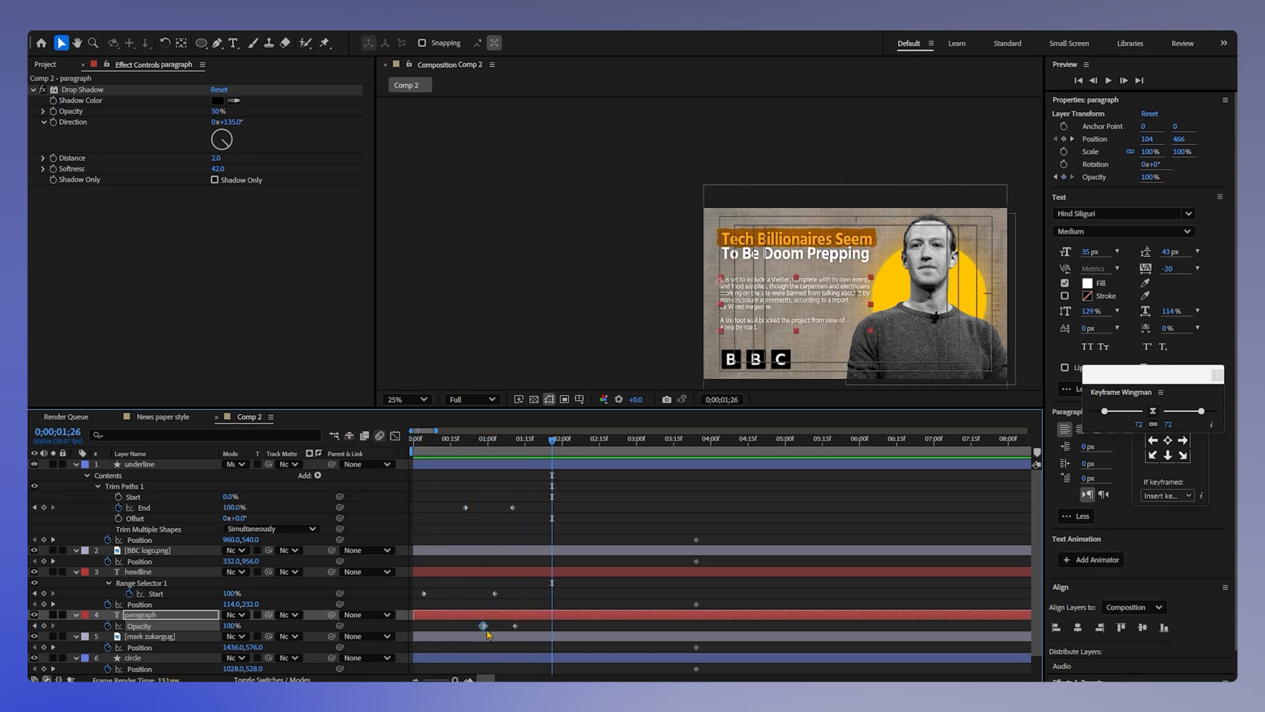
- Move both of the paragraph's opacity keyframes later, to about 0;00;01;07 and 0;00;01;20, and preview the fade-in
left_click(516, 625)
left_click_drag(454, 629, 529, 626)
left_click(493, 440)
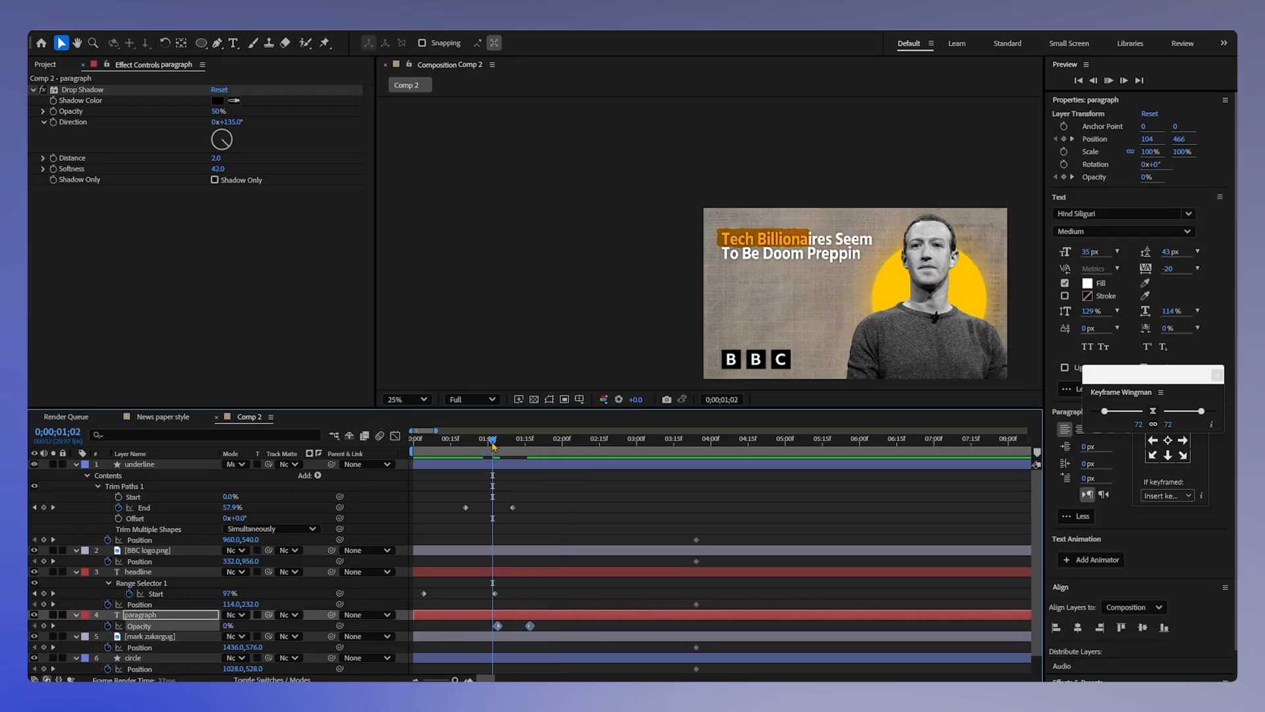
key("space")
key("space")
left_click_drag(531, 626, 539, 626)
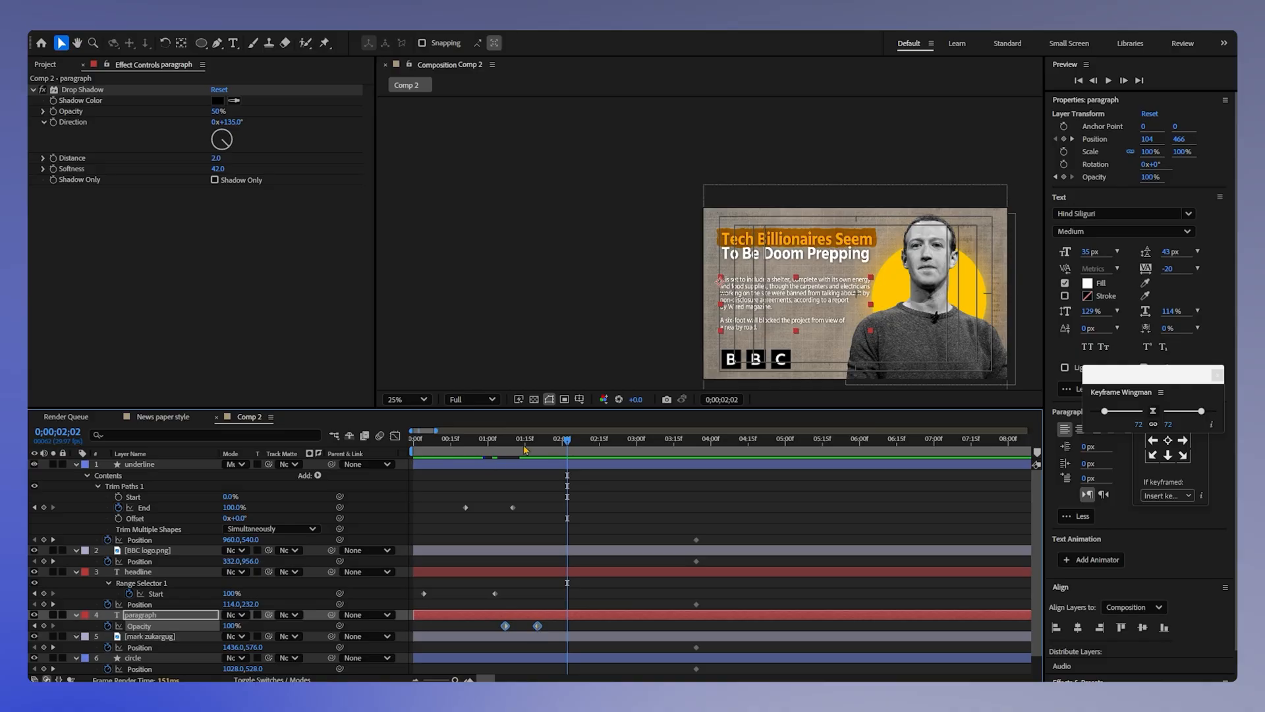
left_click_drag(517, 442, 378, 443)
key("space")
key("space")
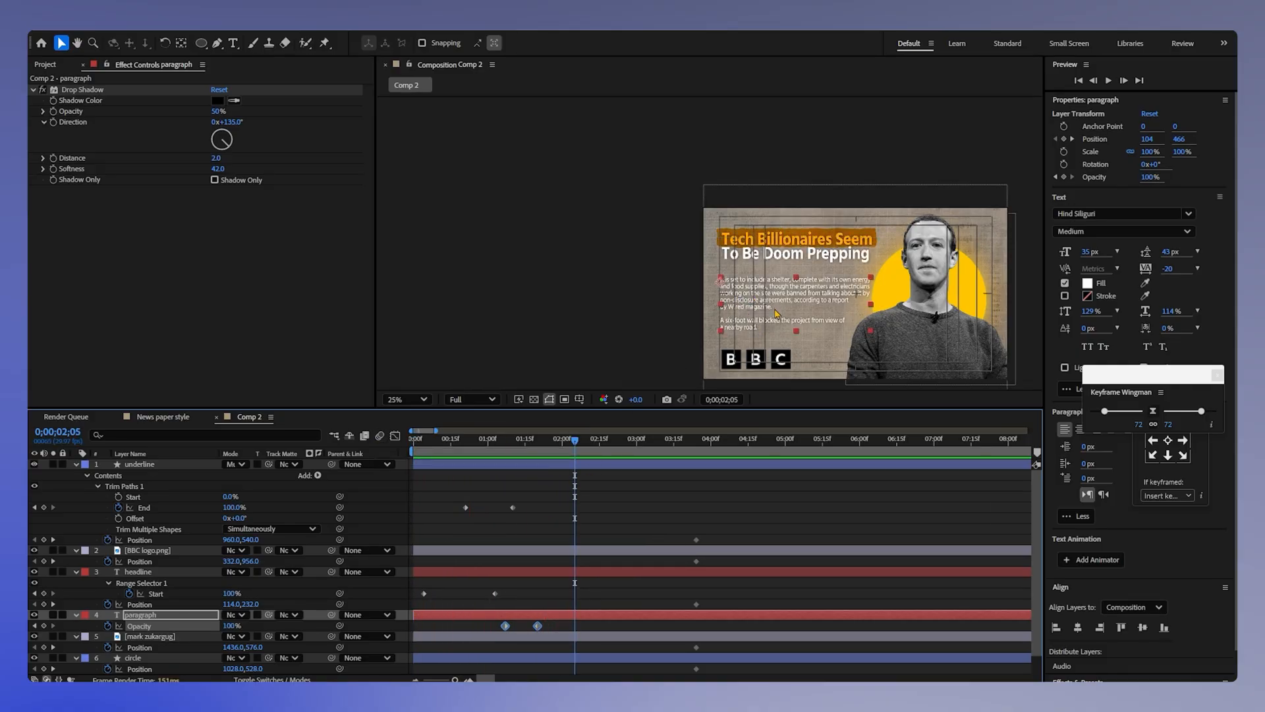
- Play the animation from the start and shift the paragraph's opacity keyframes to about 0;00;01;10 and 0;00;01;23
scroll(761, 316, "down", 1)
key("Home")
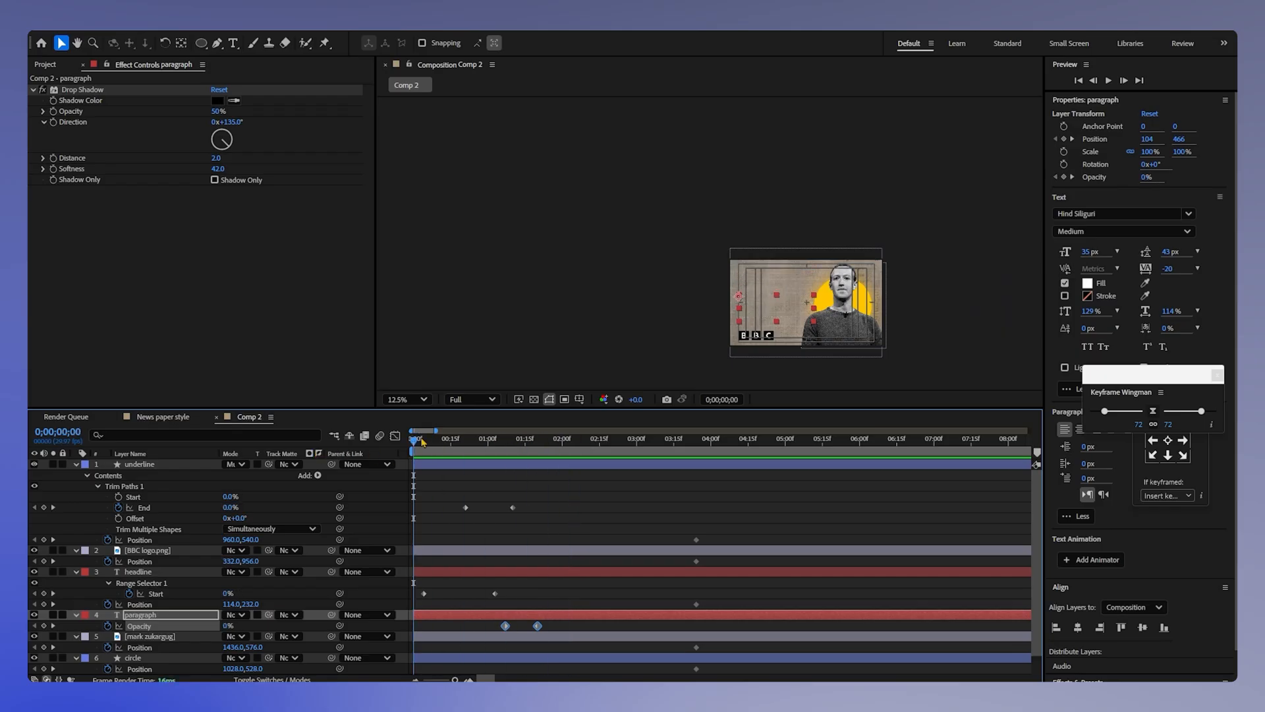
scroll(733, 321, "up", 1)
key("space")
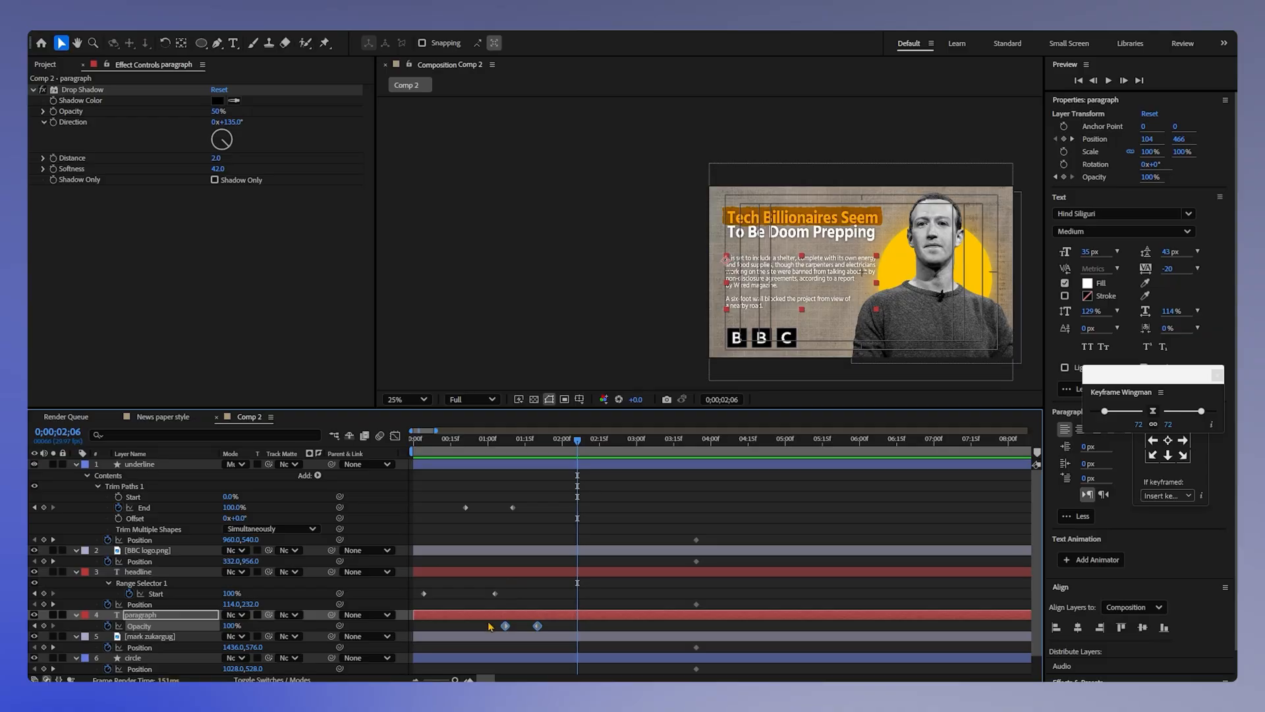
key("space")
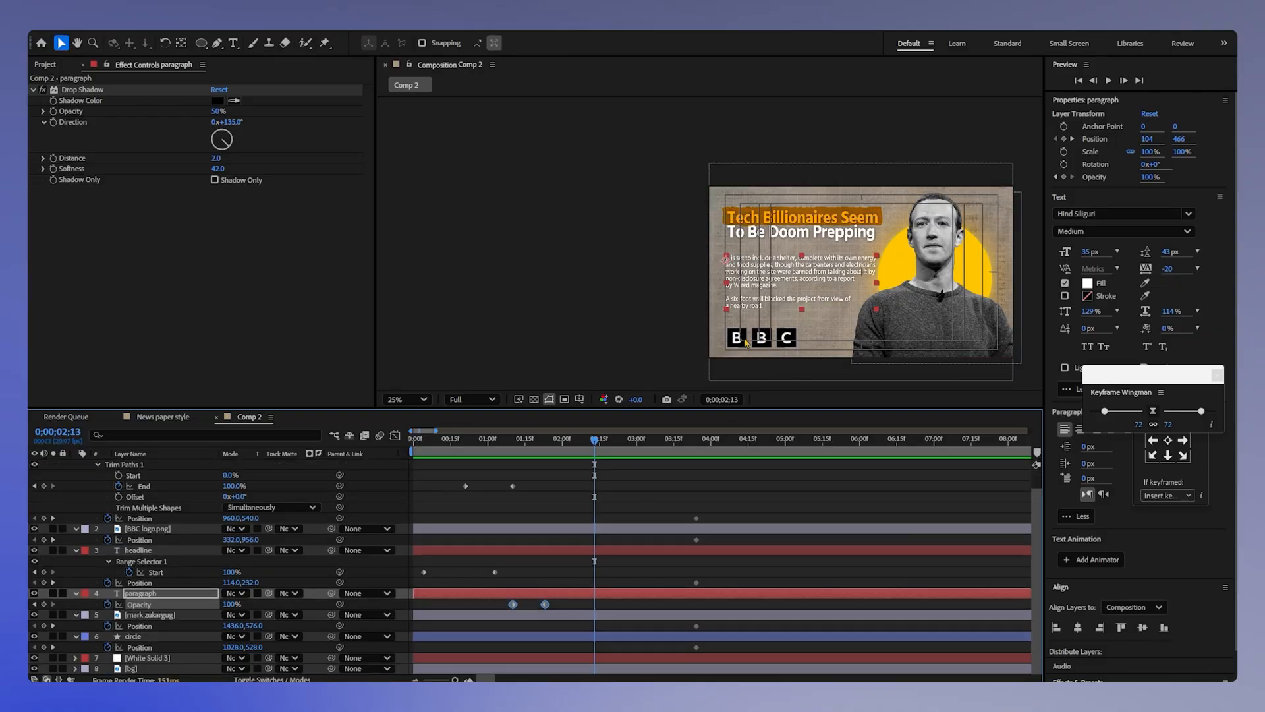
- Add a position keyframe to the BBC logo layer at 0;00;02;13 to hold its resting place
left_click(153, 529)
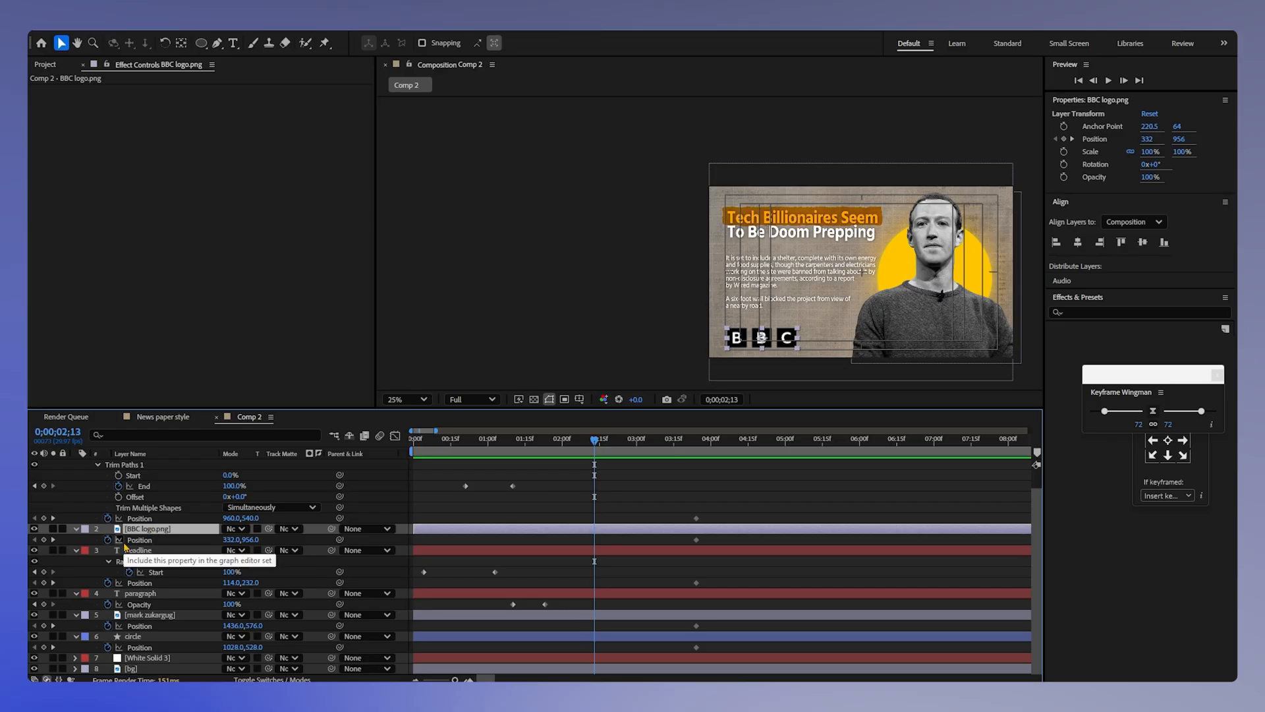
scroll(65, 548, "up", 1)
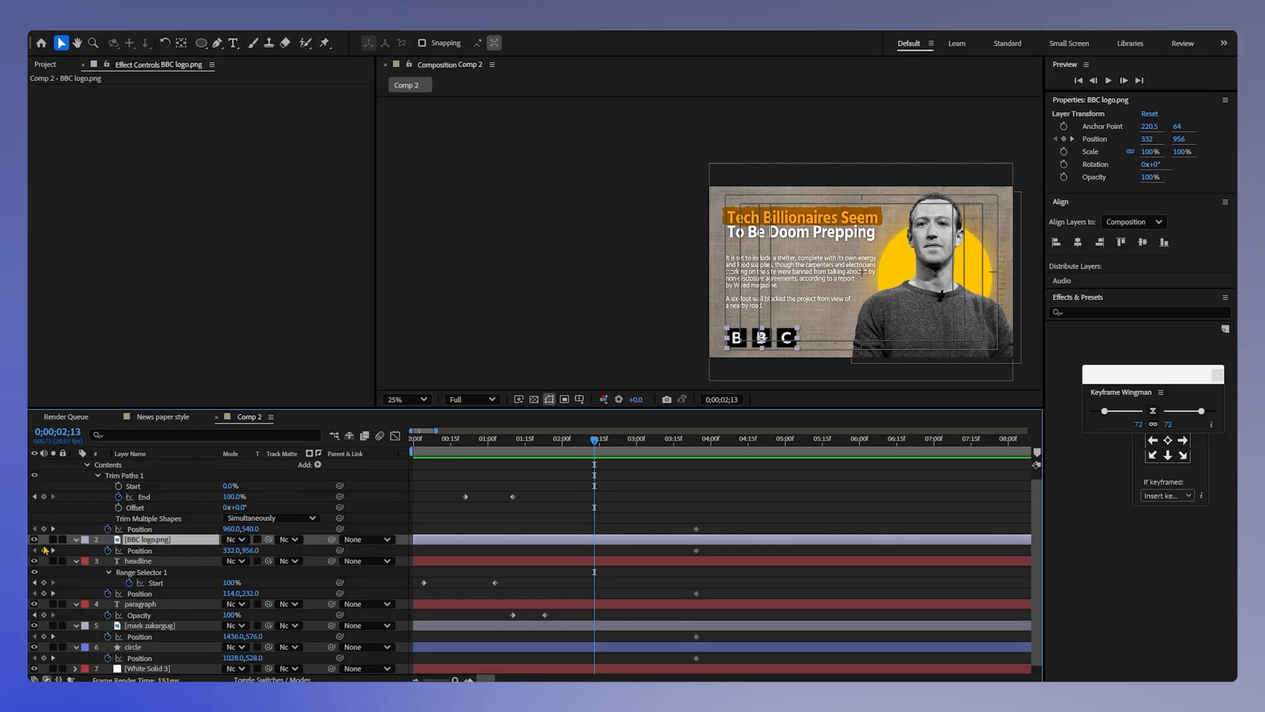
left_click(44, 550)
- Keyframe the BBC logo's position at 332, 1208 below the frame at 0;00;02;00 and preview its slide-in from the start
left_click_drag(595, 439, 563, 451)
left_click_drag(254, 552, 408, 564)
key("space")
key("space")
left_click_drag(613, 447, 305, 459)
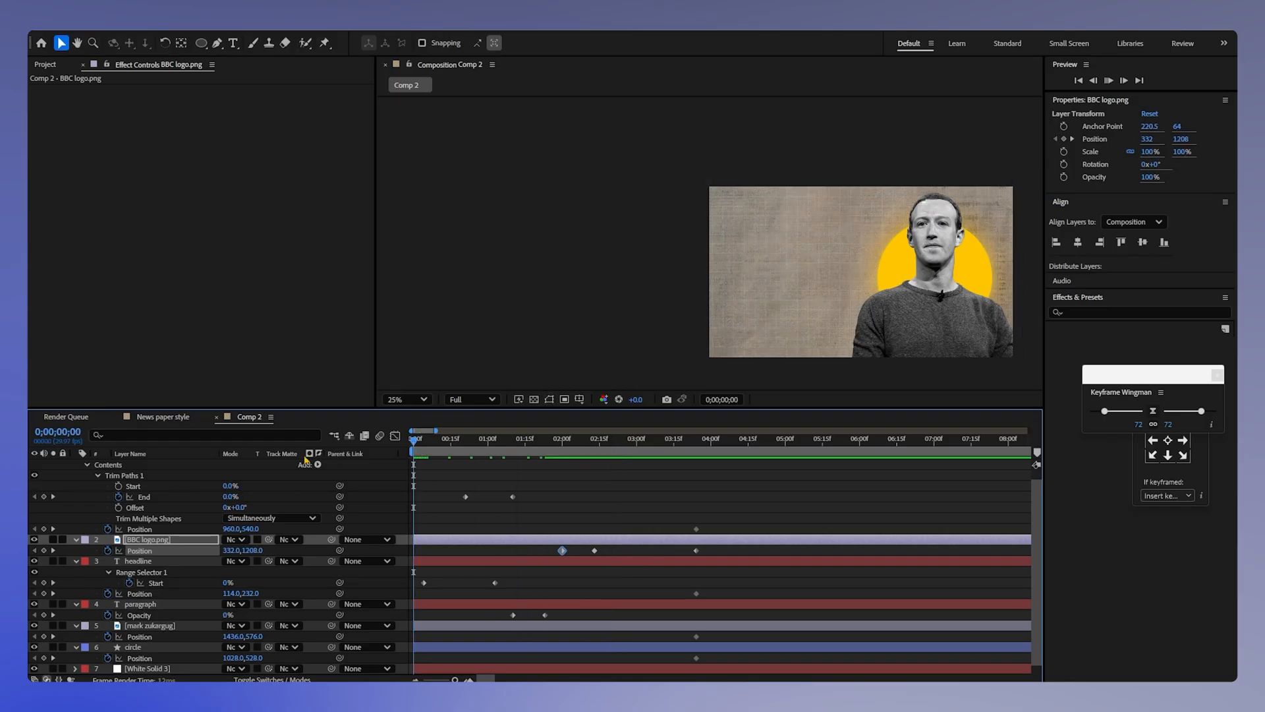
key("space")
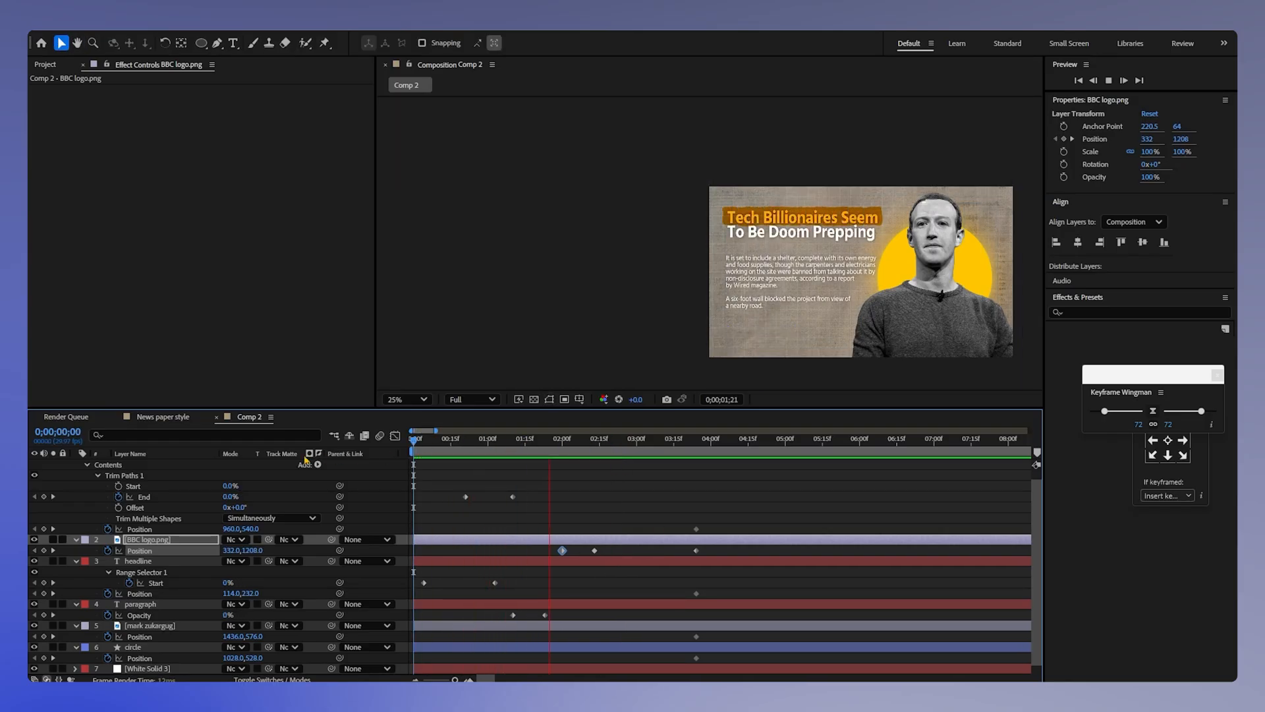
key("space")
- Add a position keyframe for the portrait's resting place and set it at about 0;00;01;26
left_click_drag(636, 447, 534, 446)
scroll(593, 521, "down", 1)
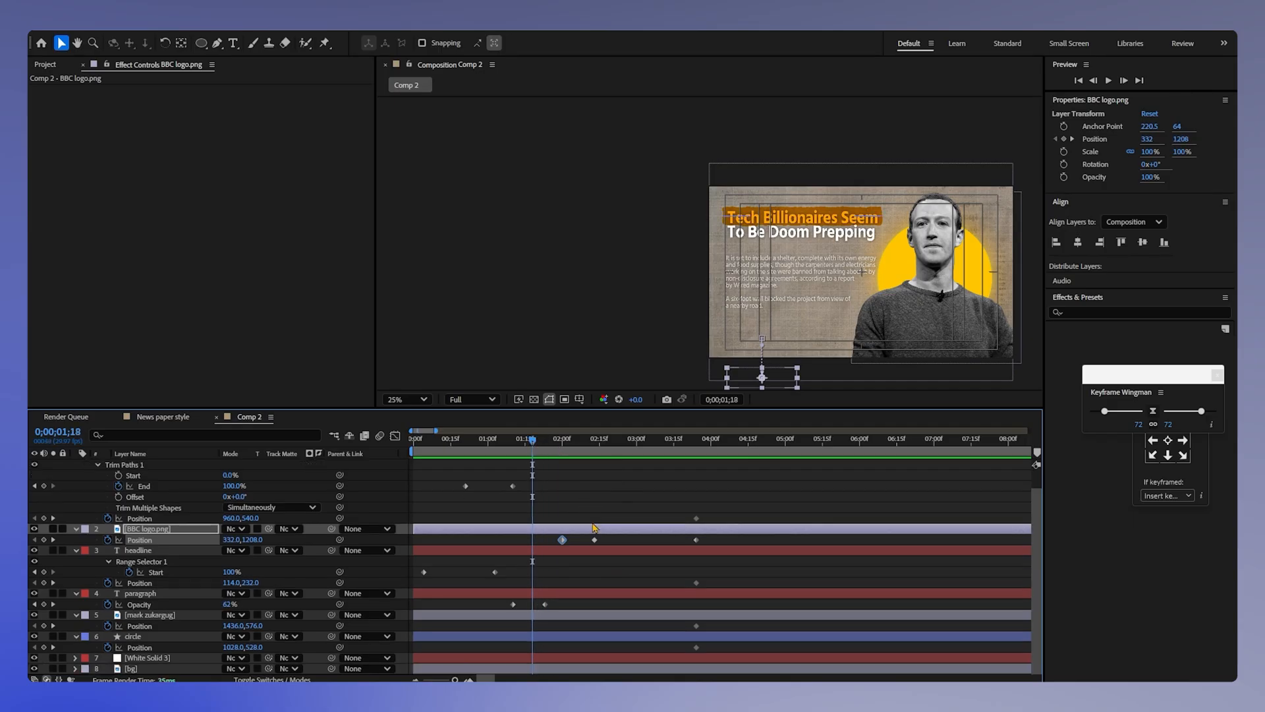
left_click(139, 615)
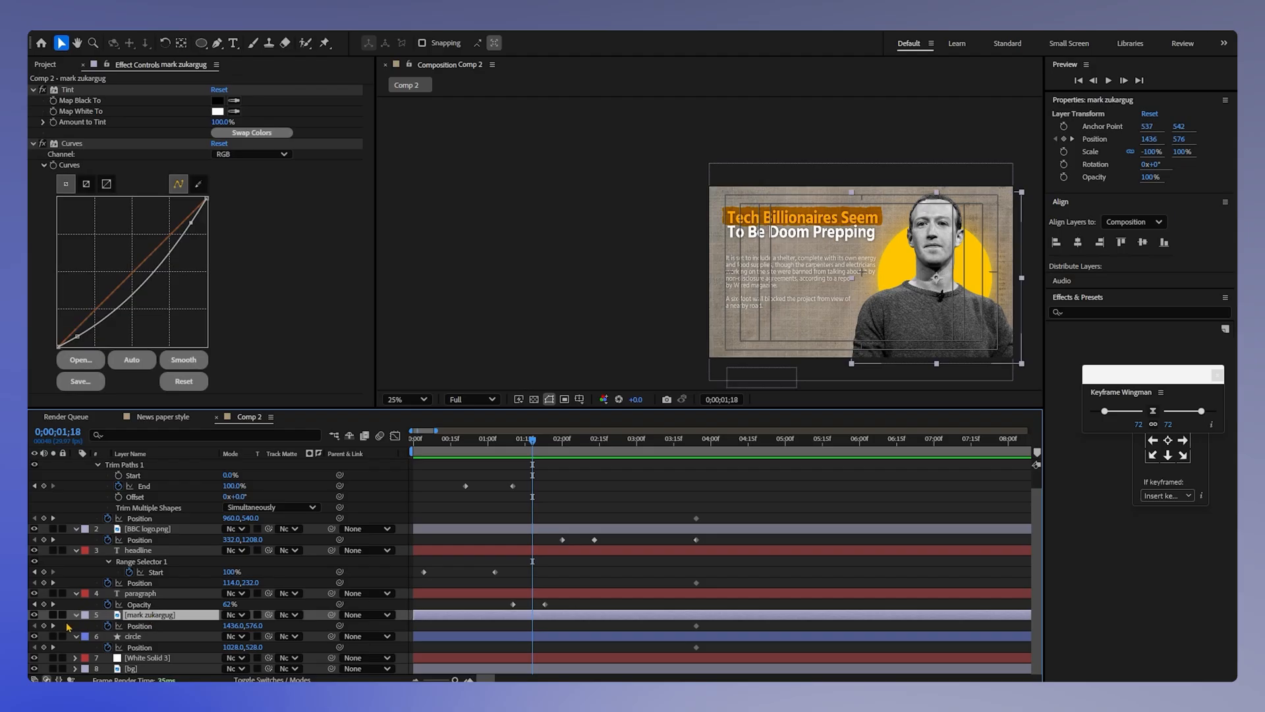
left_click(44, 625)
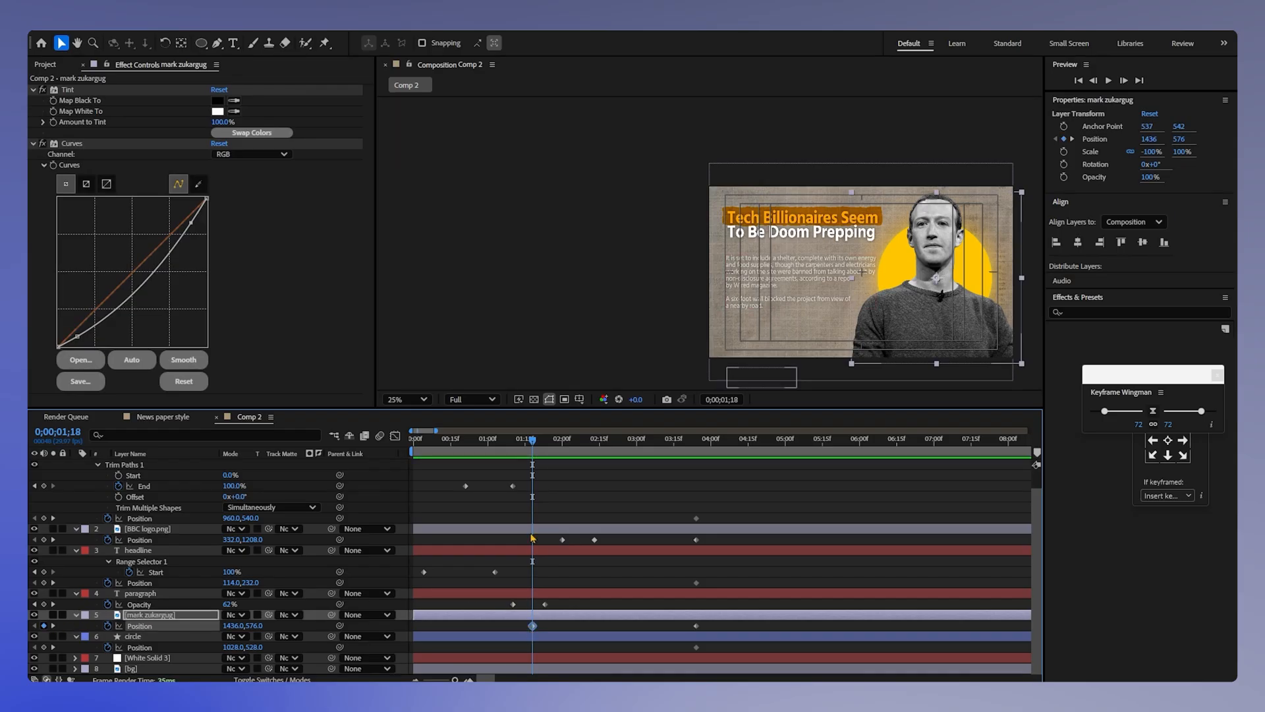
left_click_drag(533, 457, 508, 448)
left_click_drag(531, 627, 552, 627)
- Keyframe the portrait's position at 1436, 1750 below the frame at about 0;00;01;10 and preview its rise from the start
key("k")
left_click_drag(253, 625, 951, 669)
key("space")
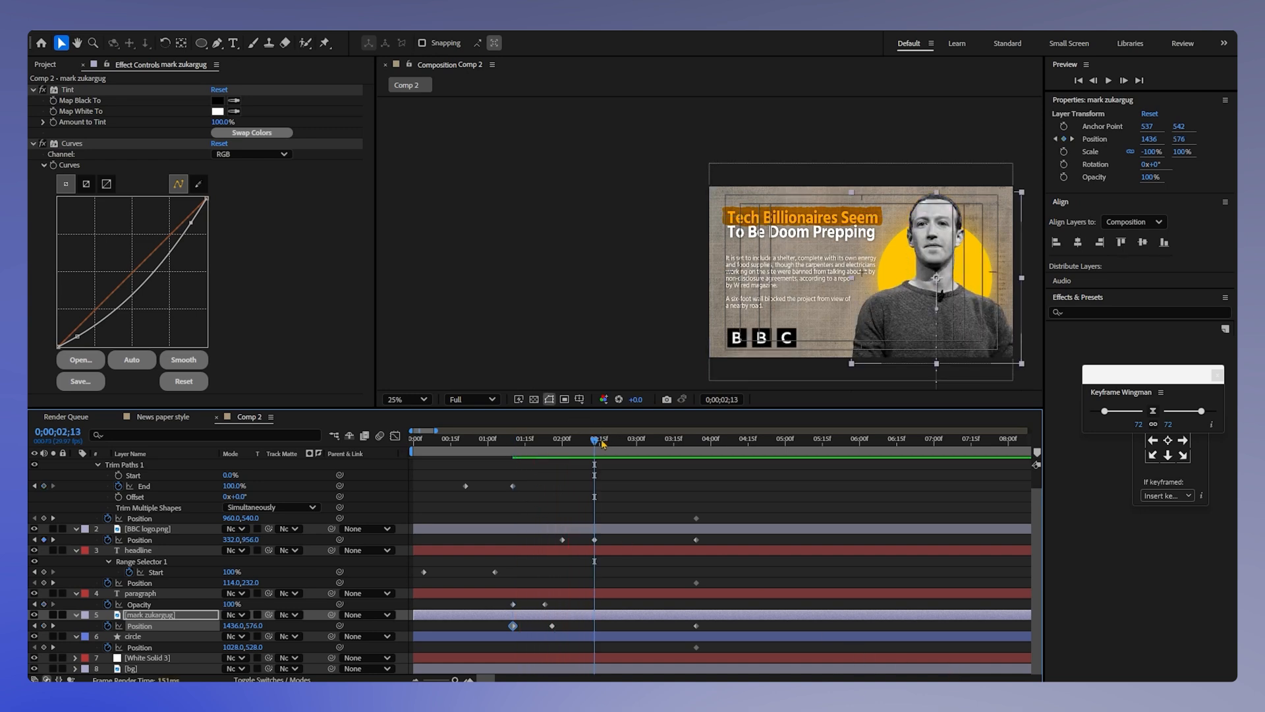
left_click_drag(601, 444, 318, 452)
key("space")
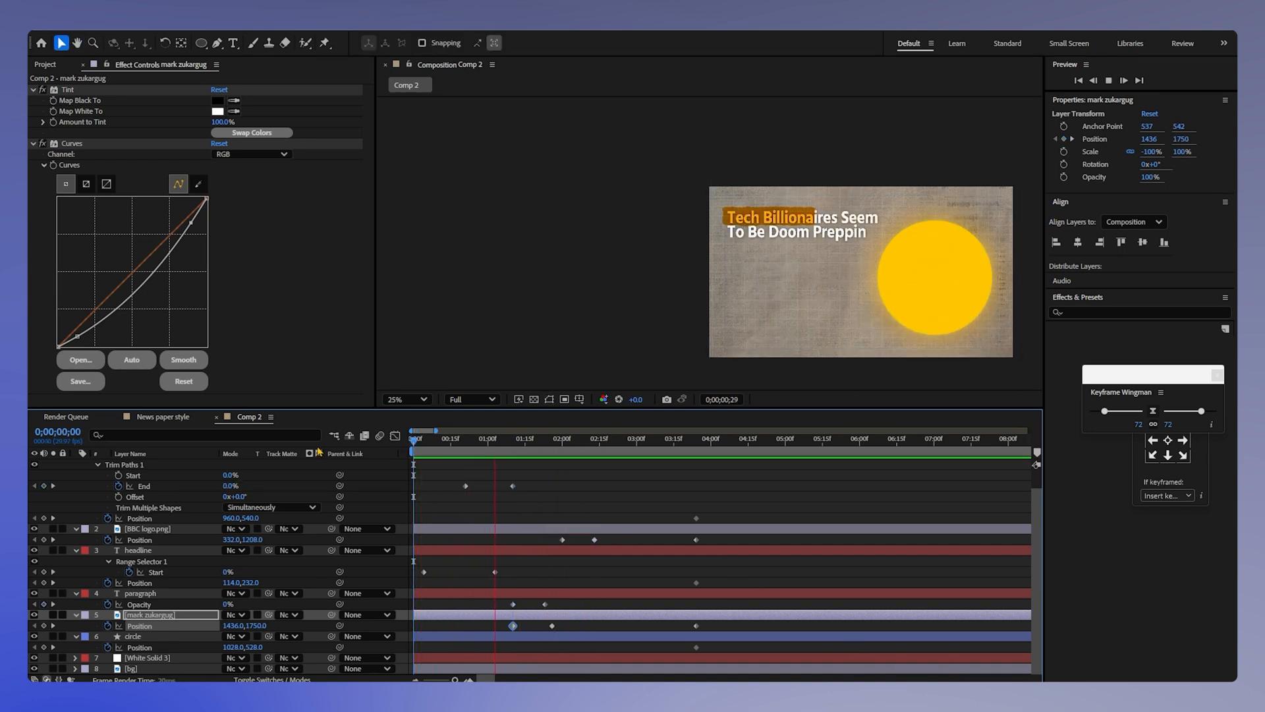
key("space")
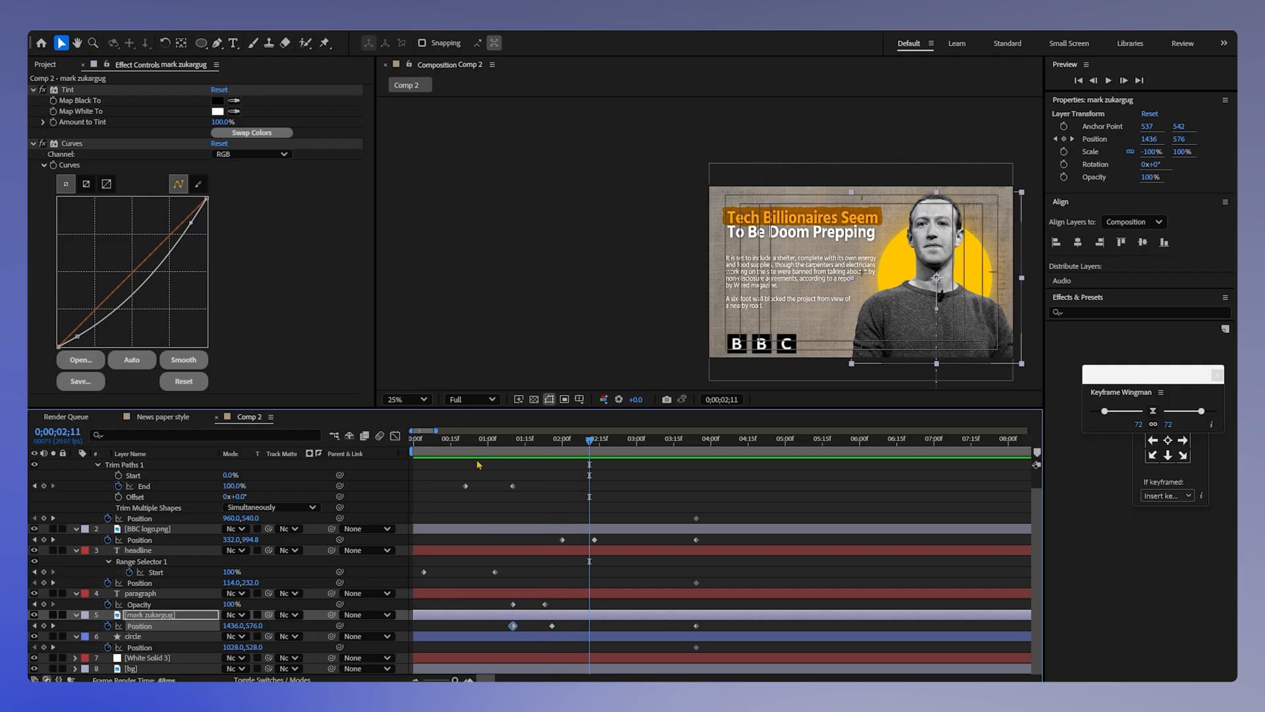
left_click_drag(591, 459, 416, 455)
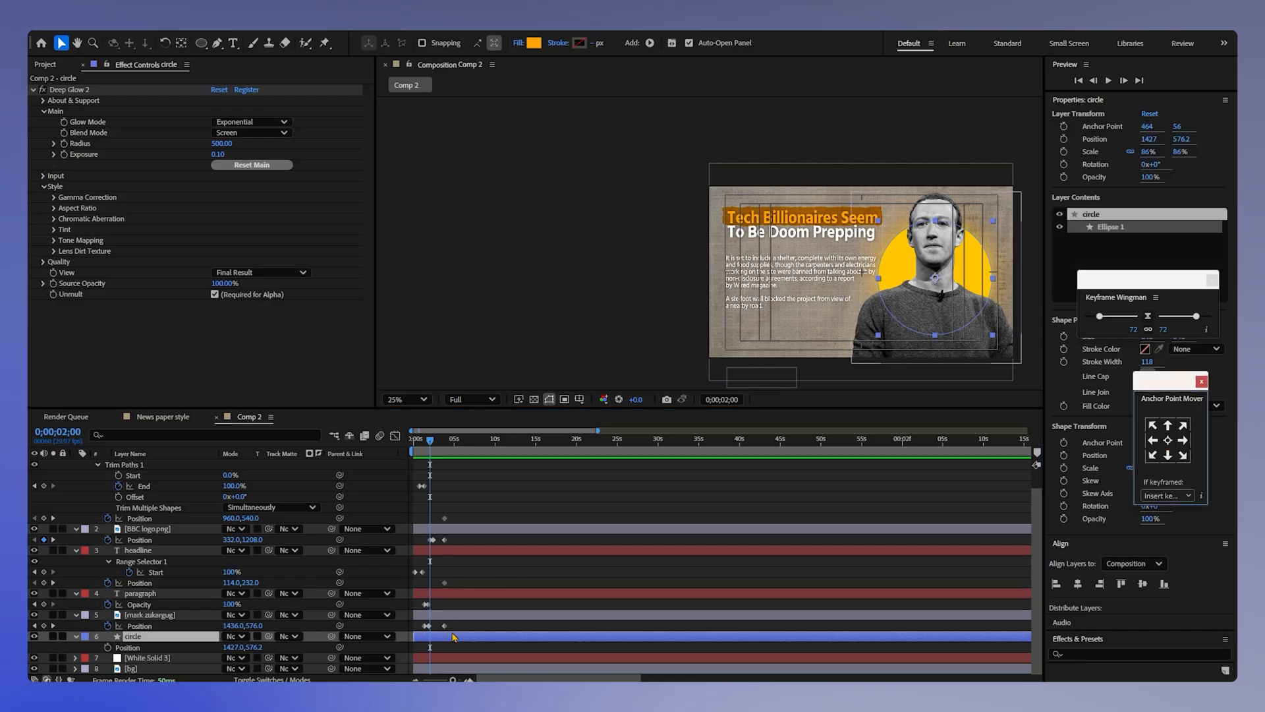
- Add a scale keyframe of 86% to the circle layer at 0;00;02;01
scroll(452, 637, "up", 5)
left_click(493, 678)
left_click_drag(494, 678, 479, 679)
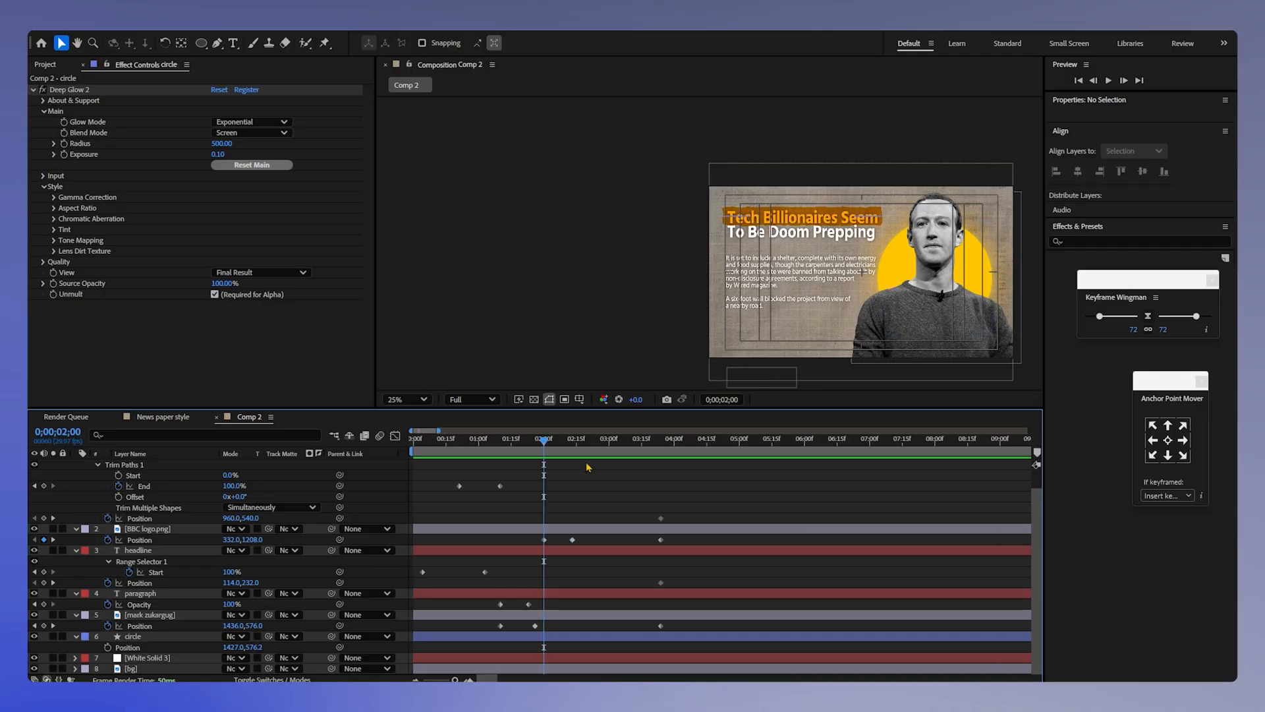
mouse_move(544, 447)
left_mouse_down()
mouse_move(512, 448)
mouse_move(546, 457)
left_mouse_up()
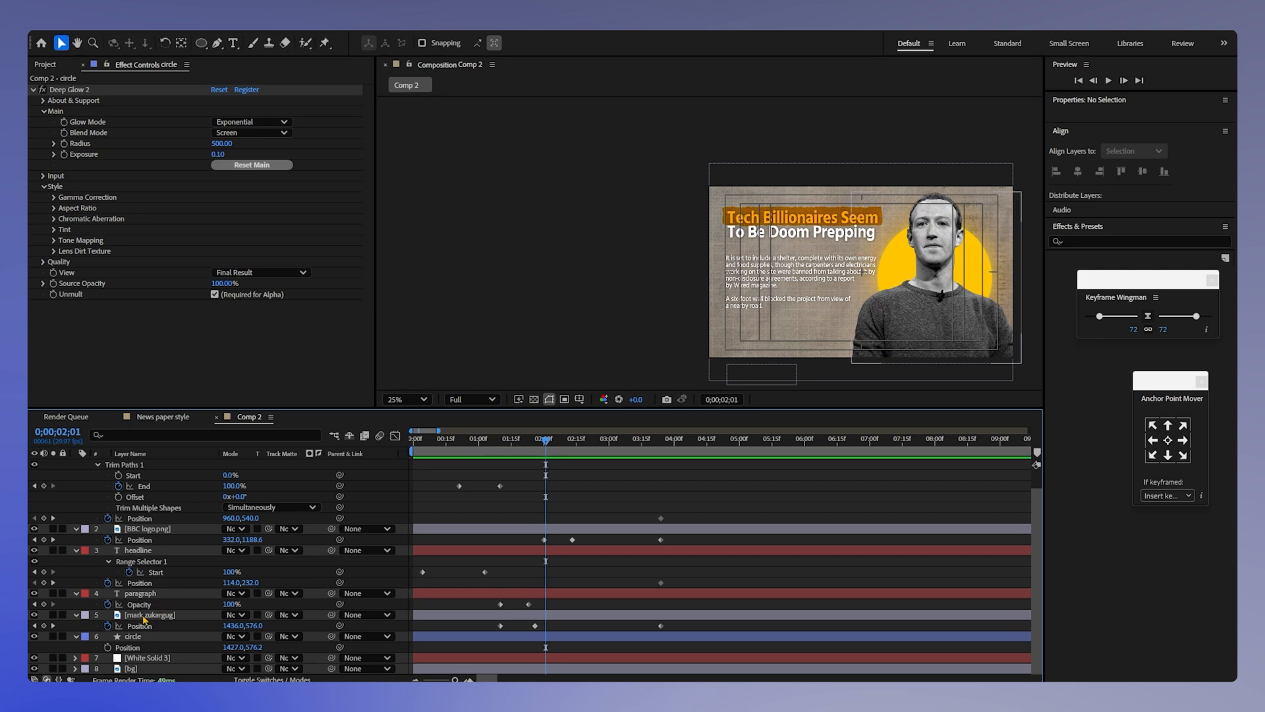
scroll(158, 613, "up", 1)
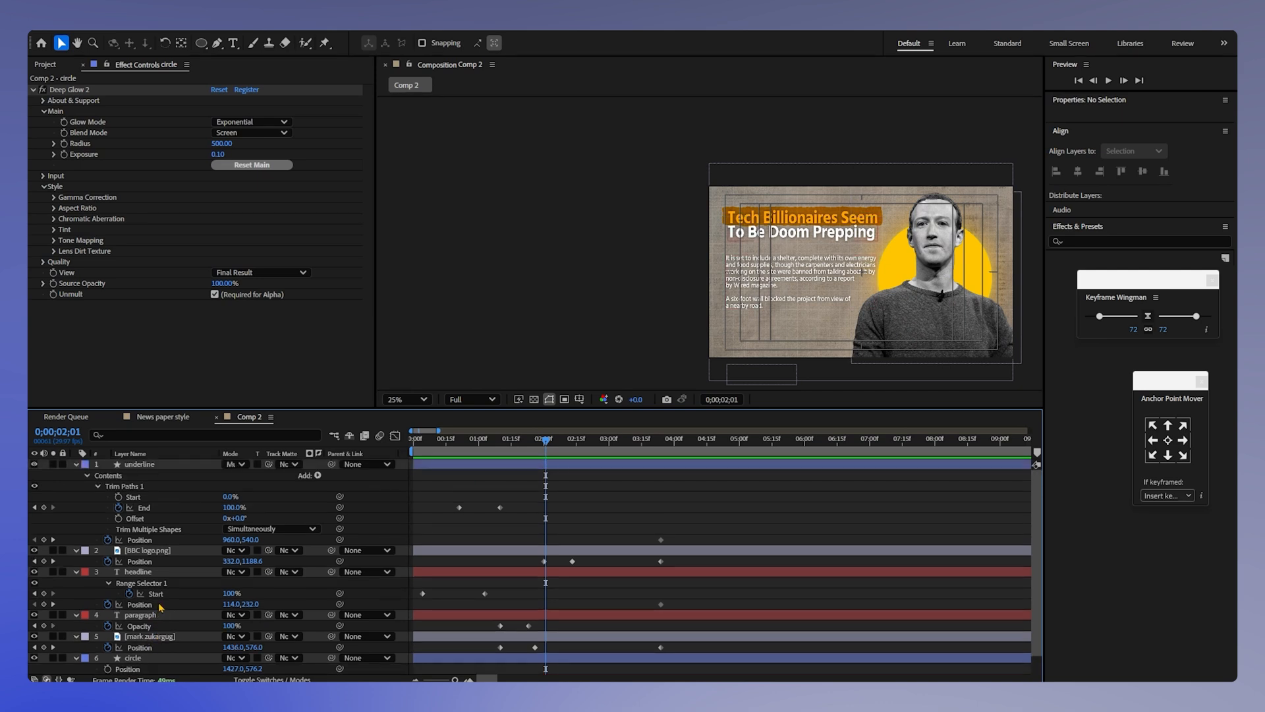
scroll(164, 606, "down", 1)
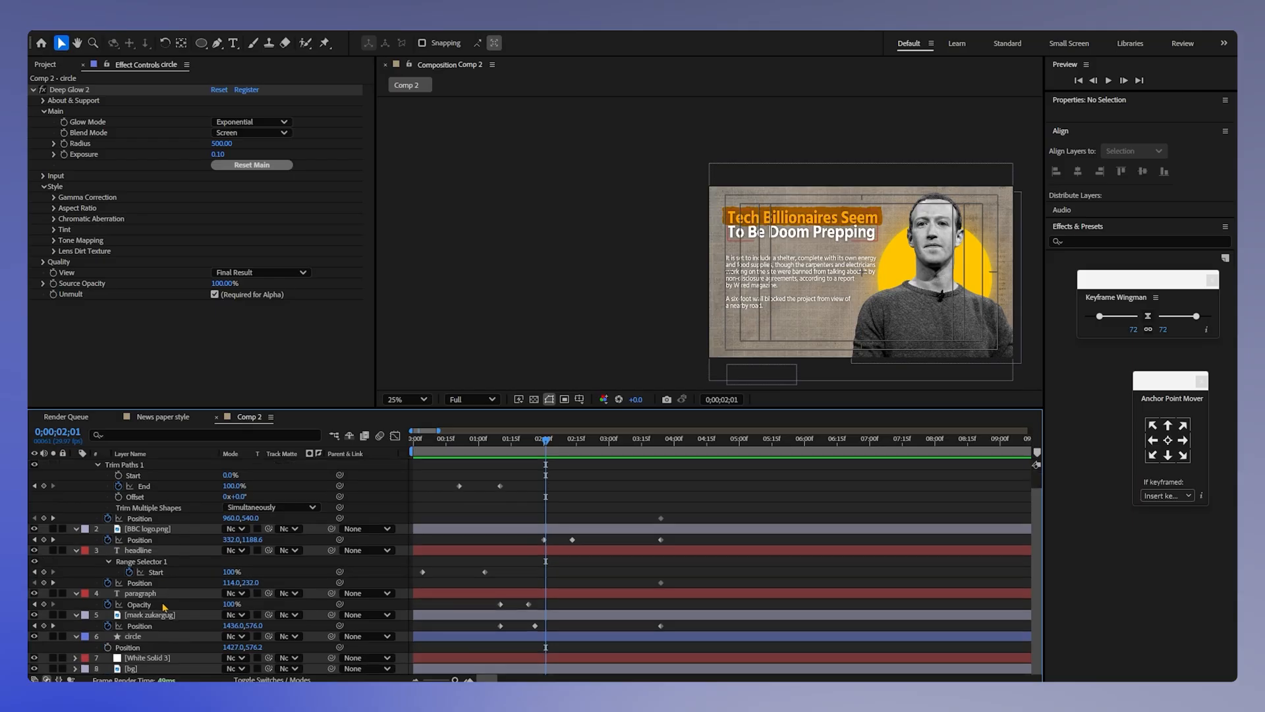
left_click(156, 636)
key("s")
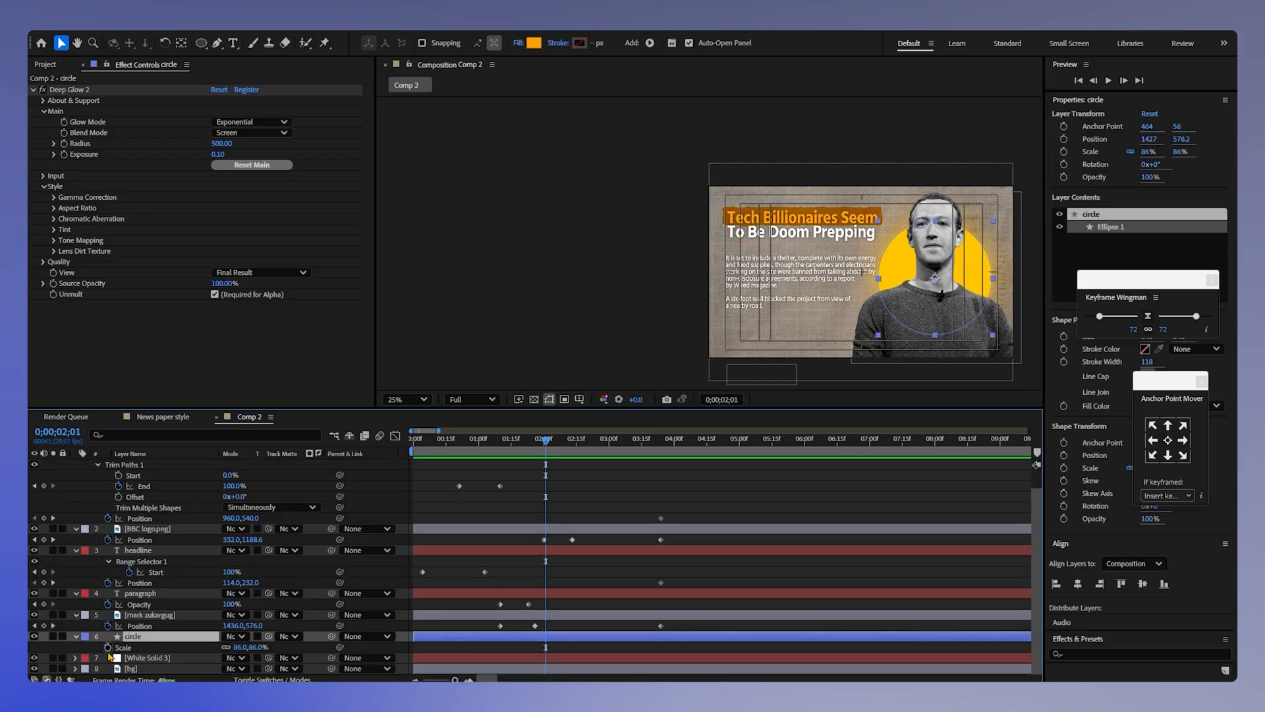
left_click(108, 648)
- Keyframe the circle's scale at 0% at 0;00;01;19 and play back its growth
left_click_drag(550, 448, 523, 444)
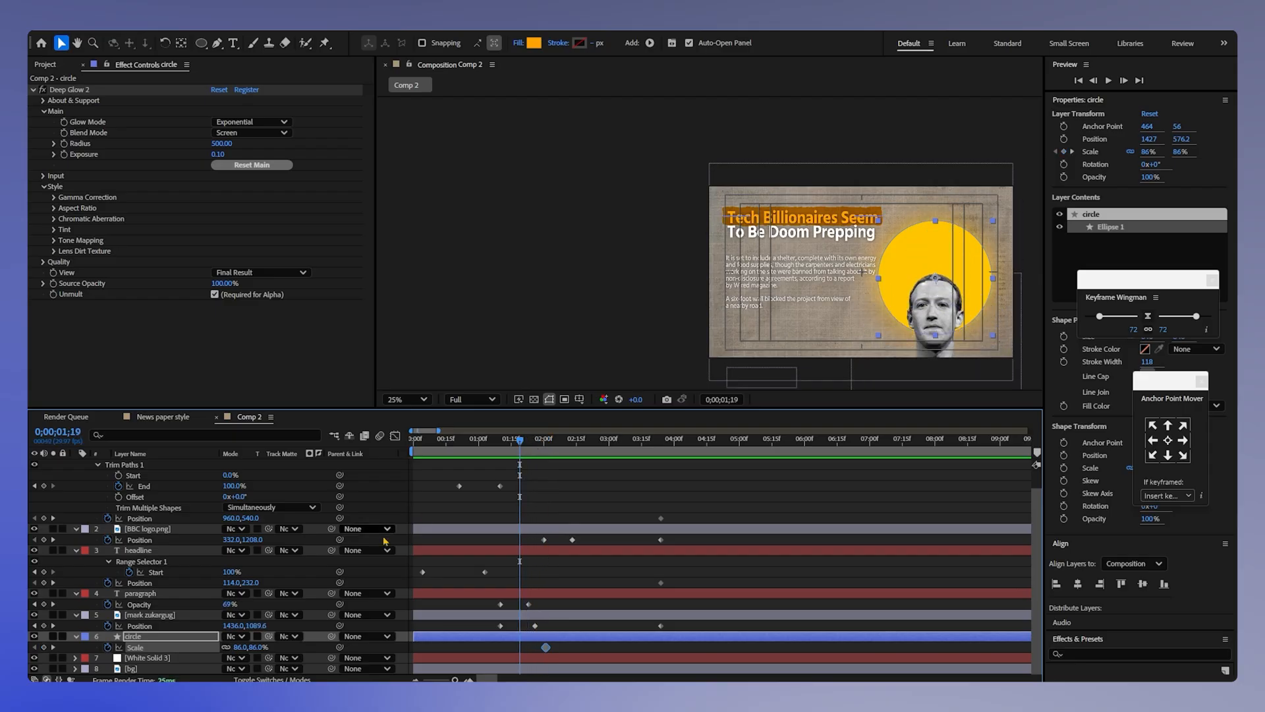
left_click(240, 647)
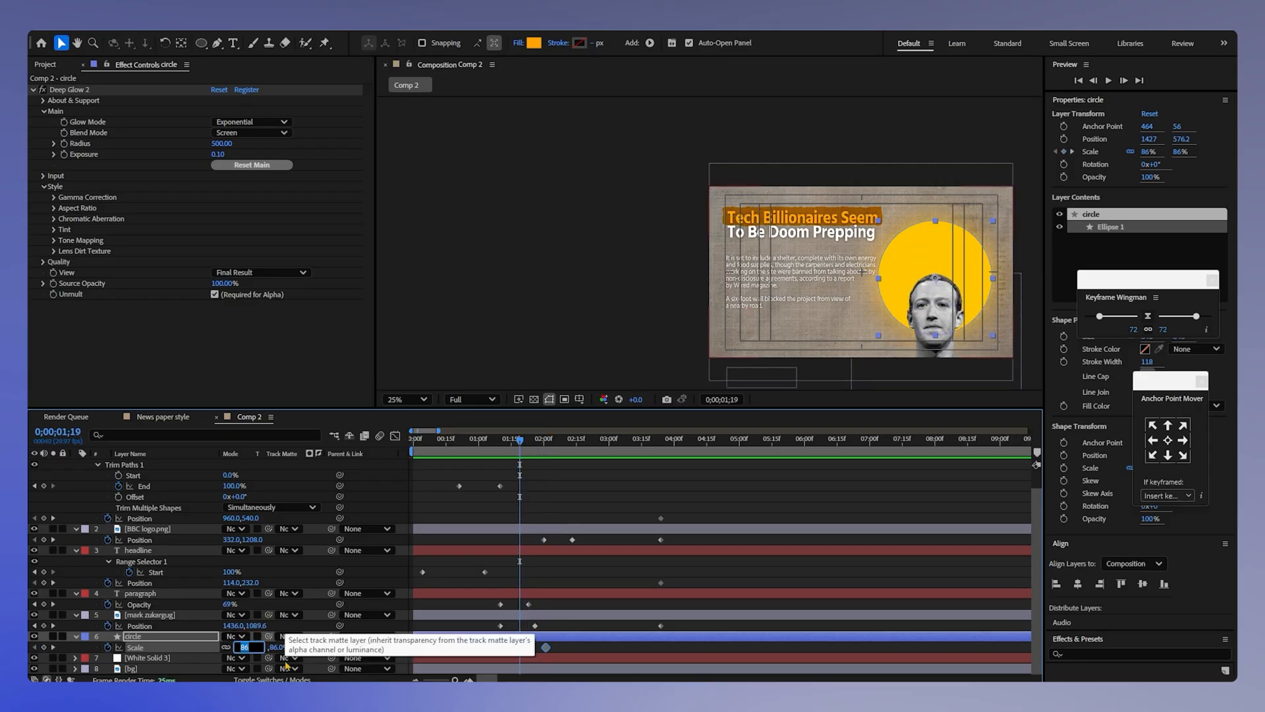
type("0")
key("Return")
key("space")
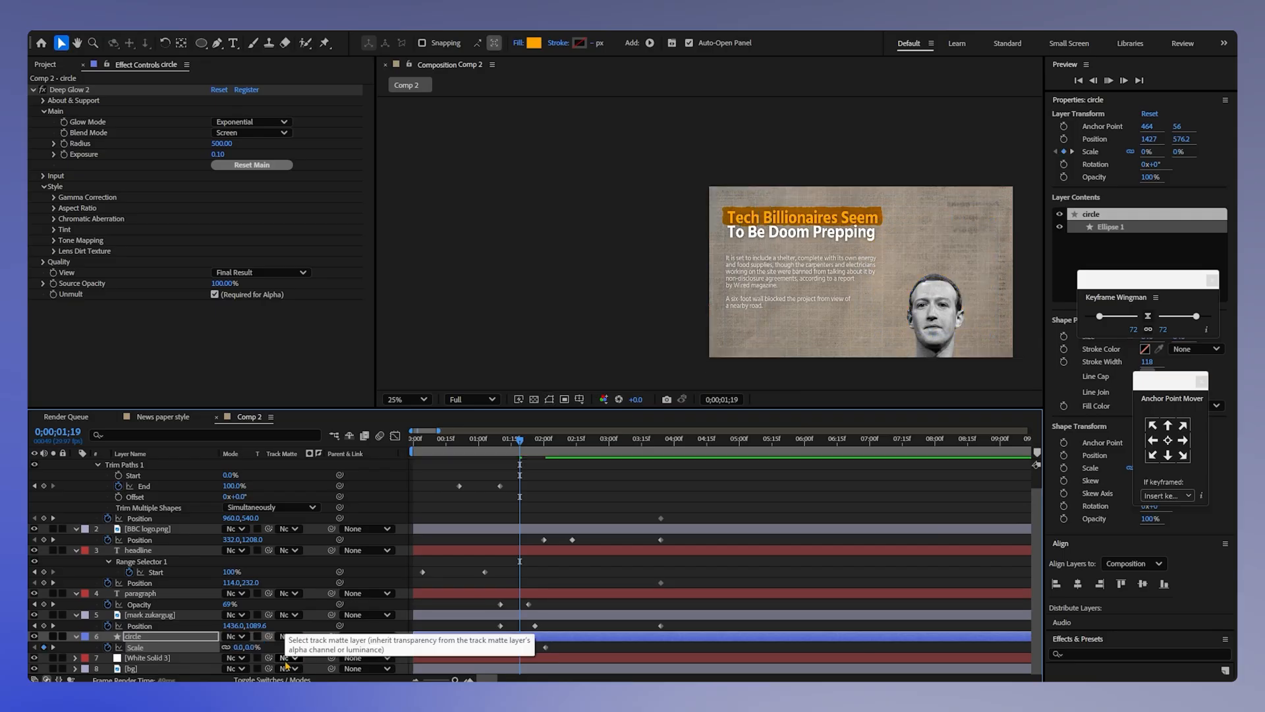
key("space")
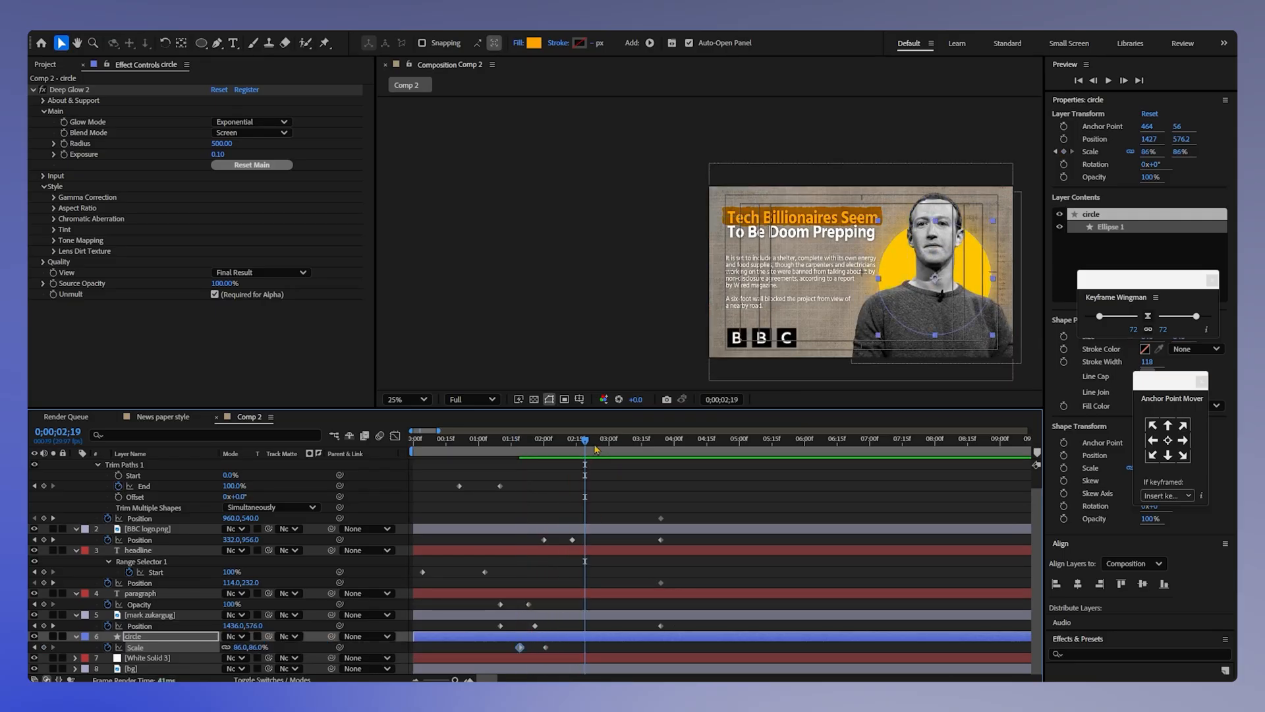
- Move the circle's end scale keyframe to about 0;00;02;05 and review the whole animation from the start
key("space")
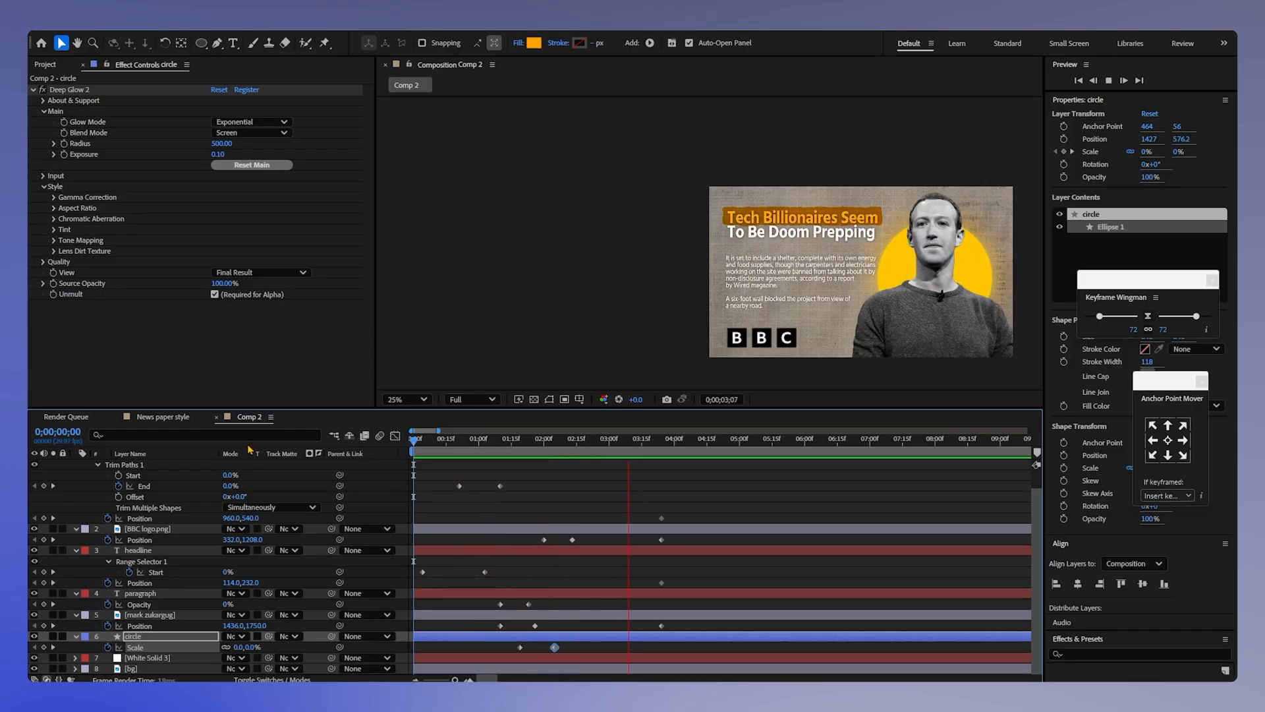
left_click_drag(749, 447, 313, 447)
key("space")
left_click_drag(432, 444, 491, 443)
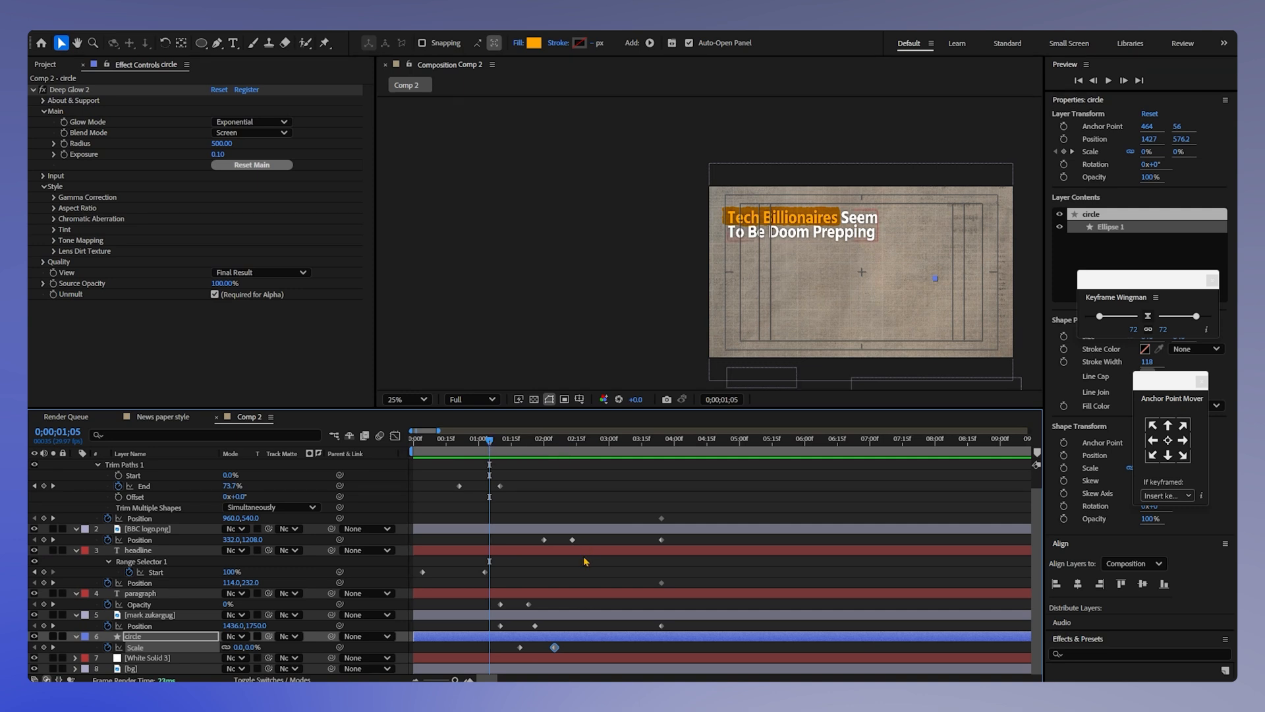
- Apply Easy Ease to the underline's Trim Paths End, the BBC logo's position and the headline's Range Selector Start keyframes
scroll(585, 560, "up", 1)
scroll(585, 561, "down", 1)
scroll(575, 581, "up", 1)
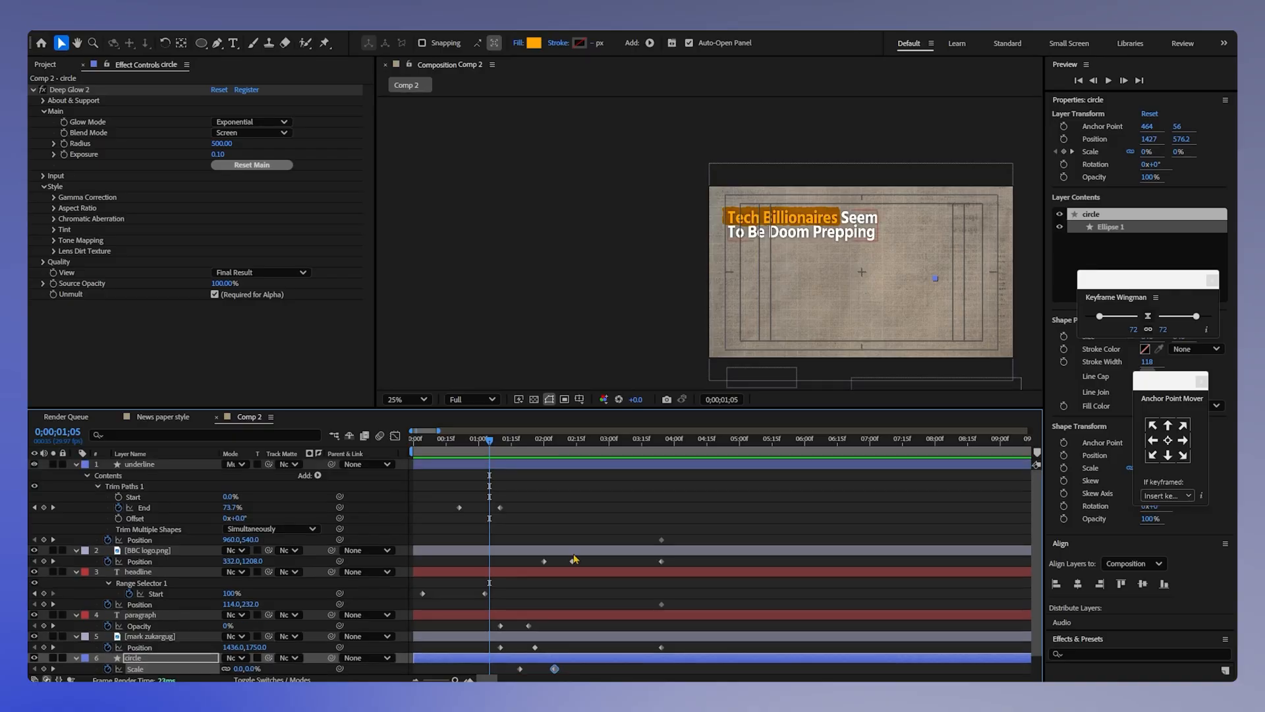
left_click_drag(488, 445, 455, 452)
left_click_drag(535, 519, 408, 506)
key("F9")
left_click_drag(701, 565, 414, 605)
key("F9")
key("F9")
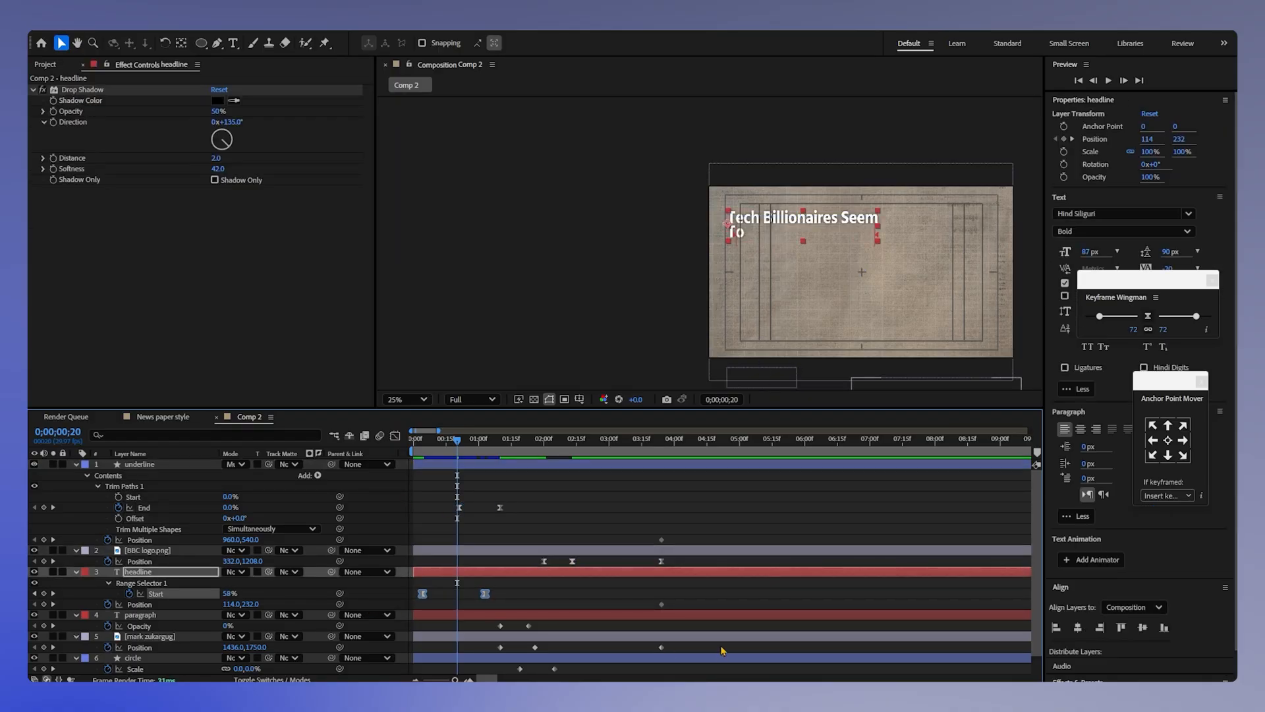
- Apply Easy Ease to the paragraph's opacity, portrait's position and circle's scale keyframes, collapse the layers, and preview the result
left_click_drag(723, 650, 428, 623)
key("F9")
left_click_drag(580, 666, 489, 673)
key("F9")
scroll(592, 582, "down", 2)
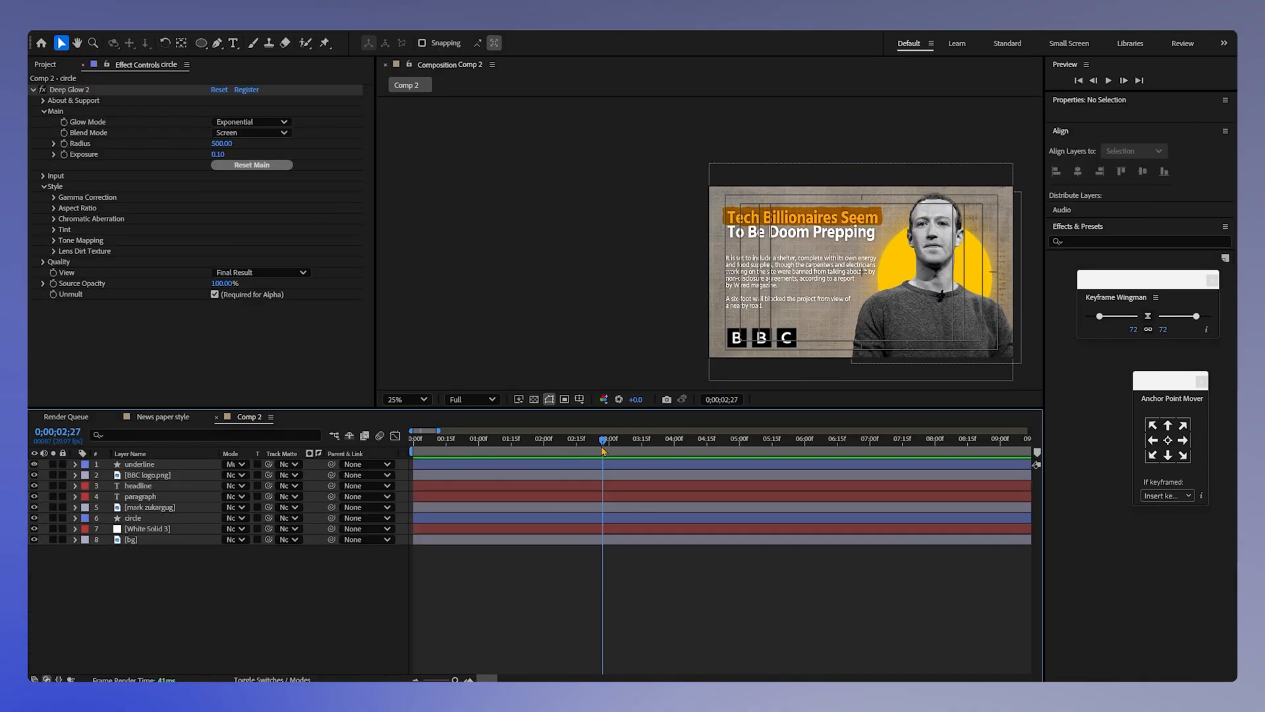
left_click_drag(602, 448, 318, 452)
key("space")
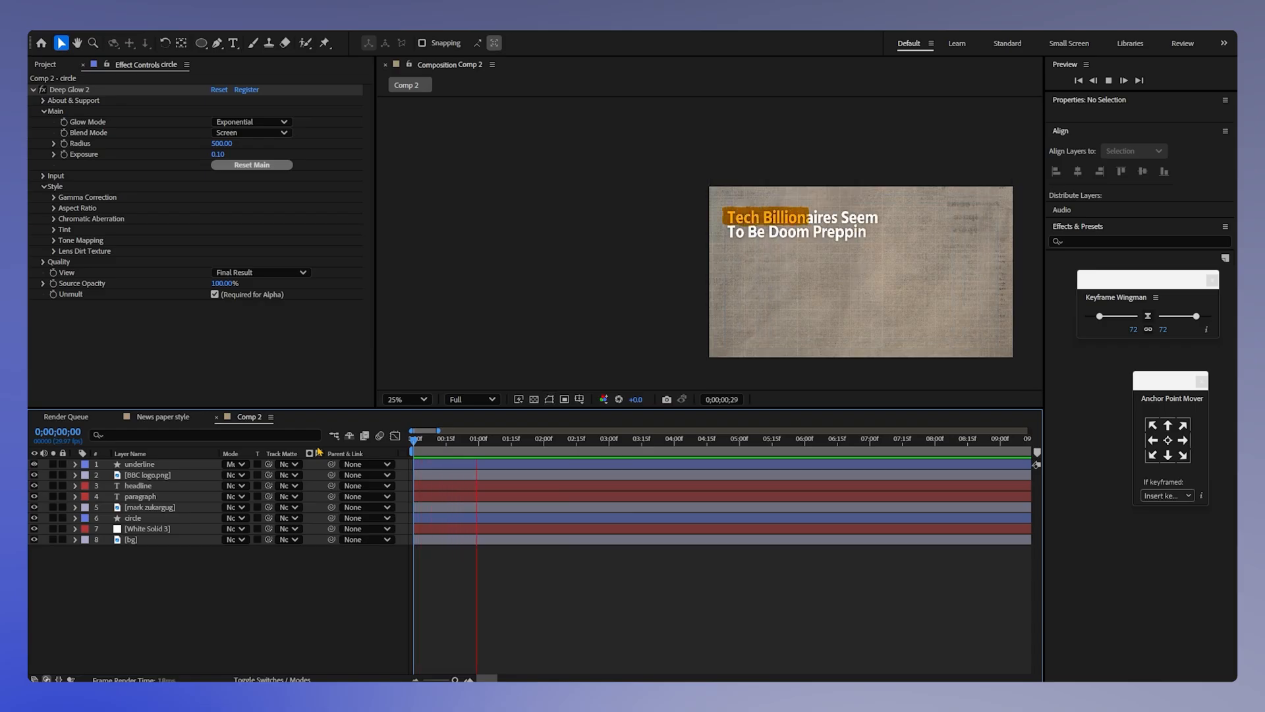
key("space")
- Enable motion blur for the composition and every layer above the background, and preview the animation
left_click(268, 678)
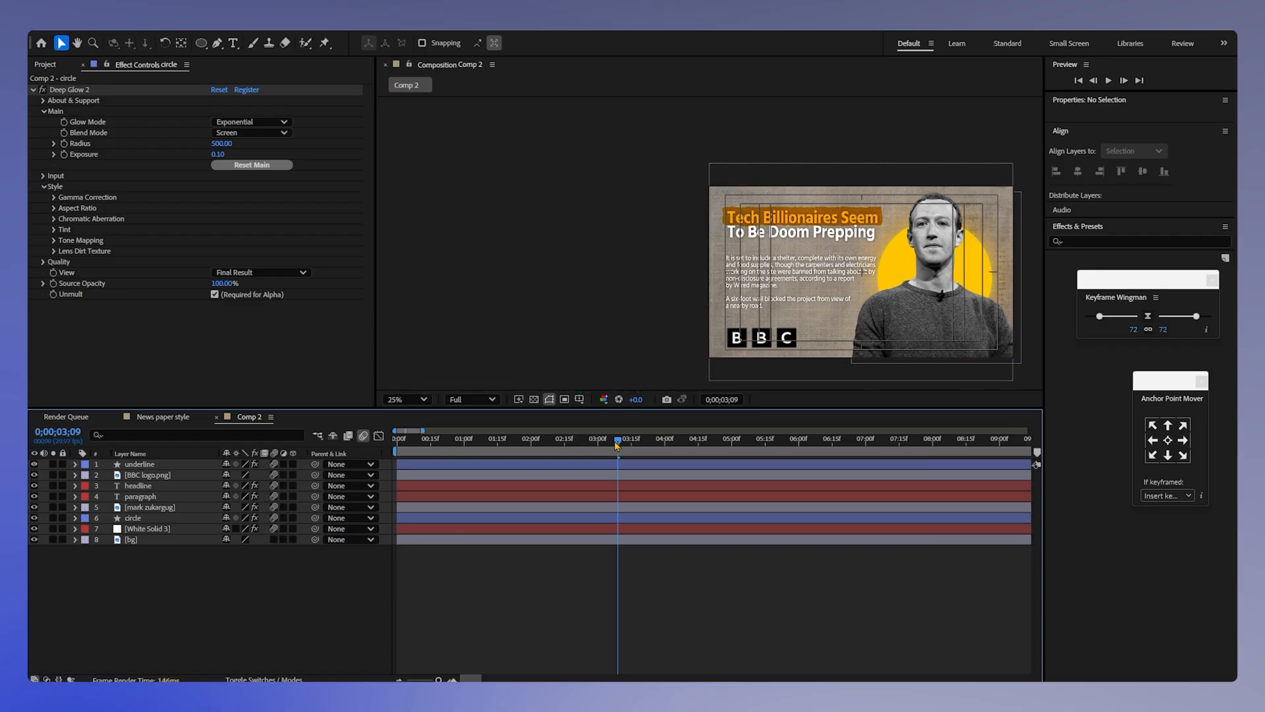
key("Home")
key("space")
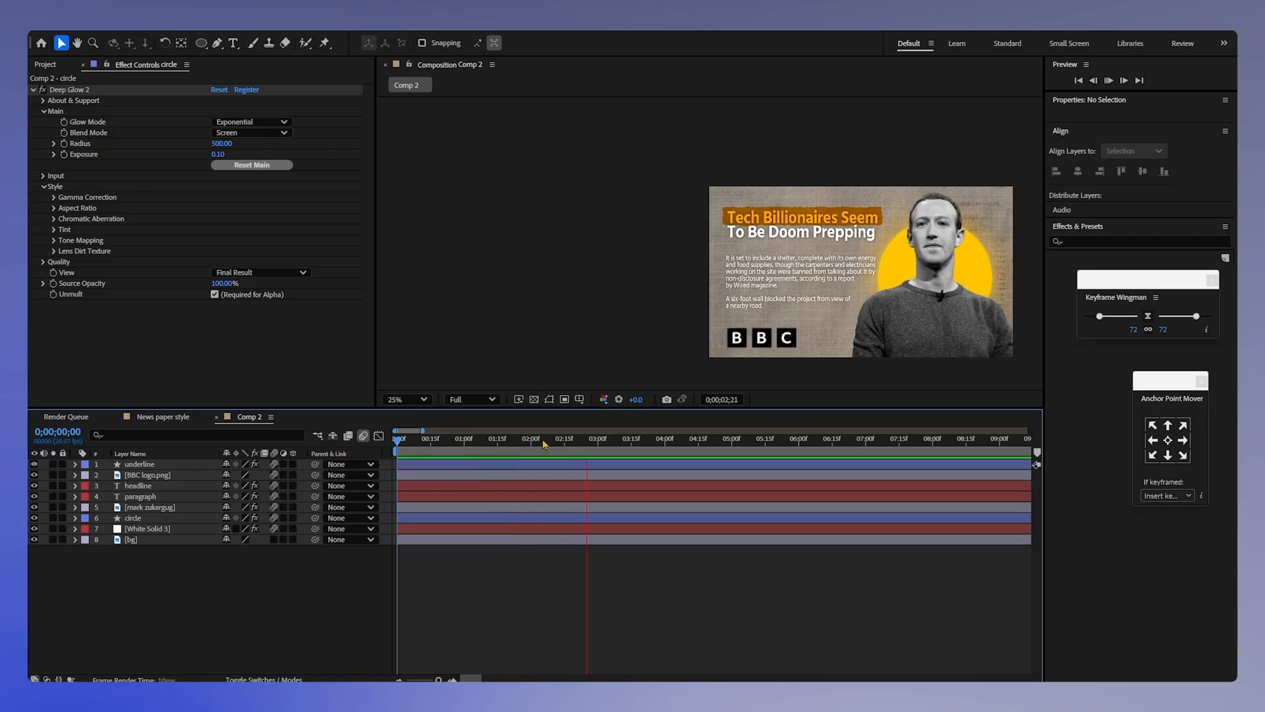
left_click(421, 452)
left_click_drag(413, 452, 539, 464)
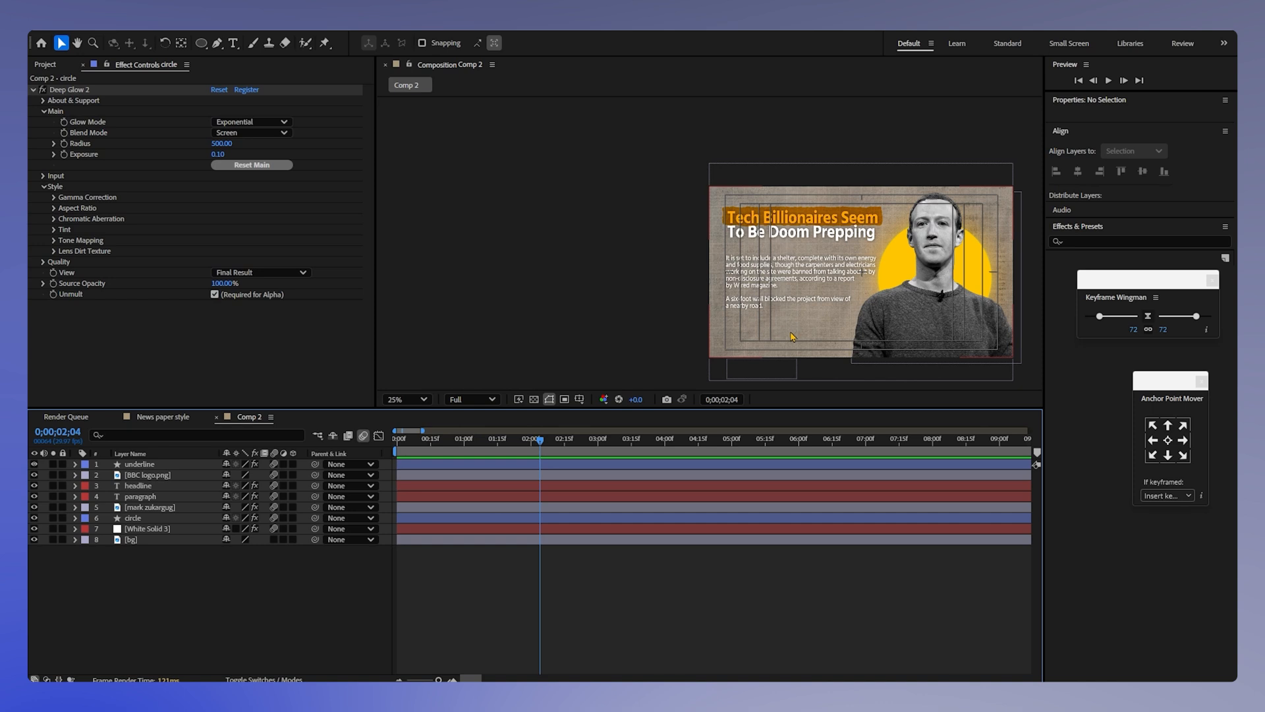
- Add a new adjustment layer and place it below the circle layer, directly above White Solid 3
right_click(195, 582)
mouse_move(250, 419)
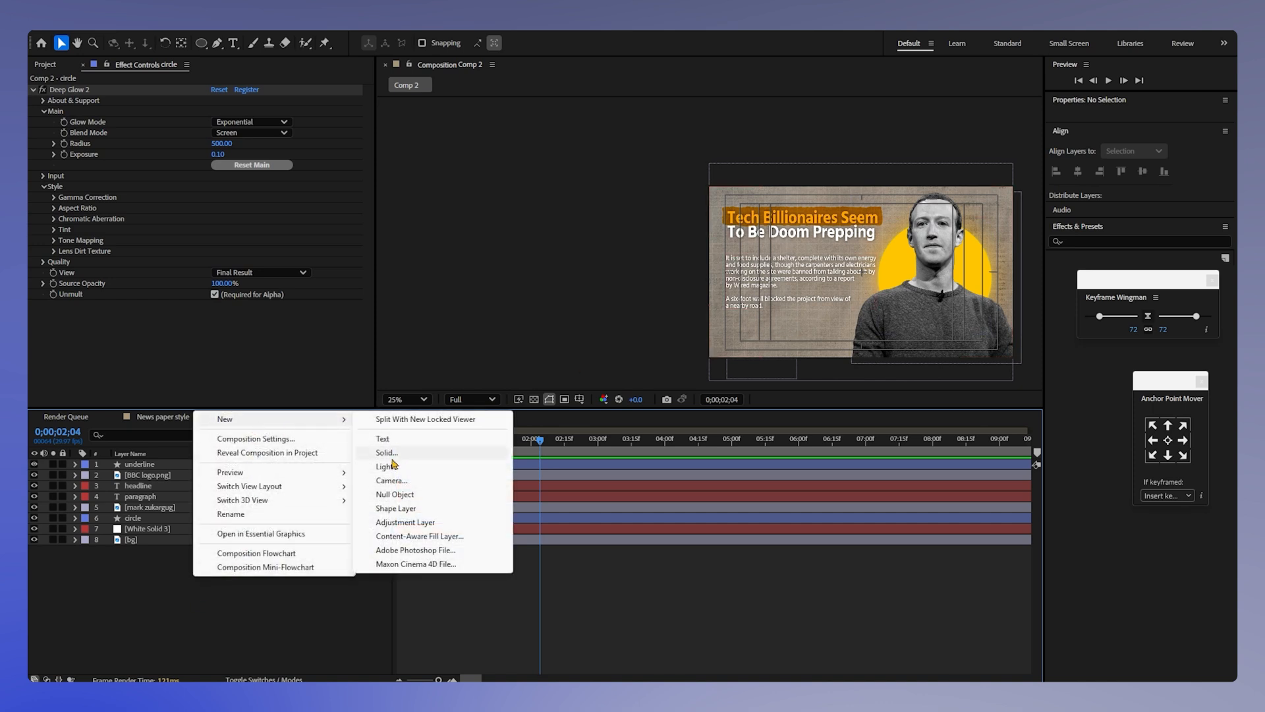
left_click(403, 522)
left_click_drag(177, 521, 184, 537)
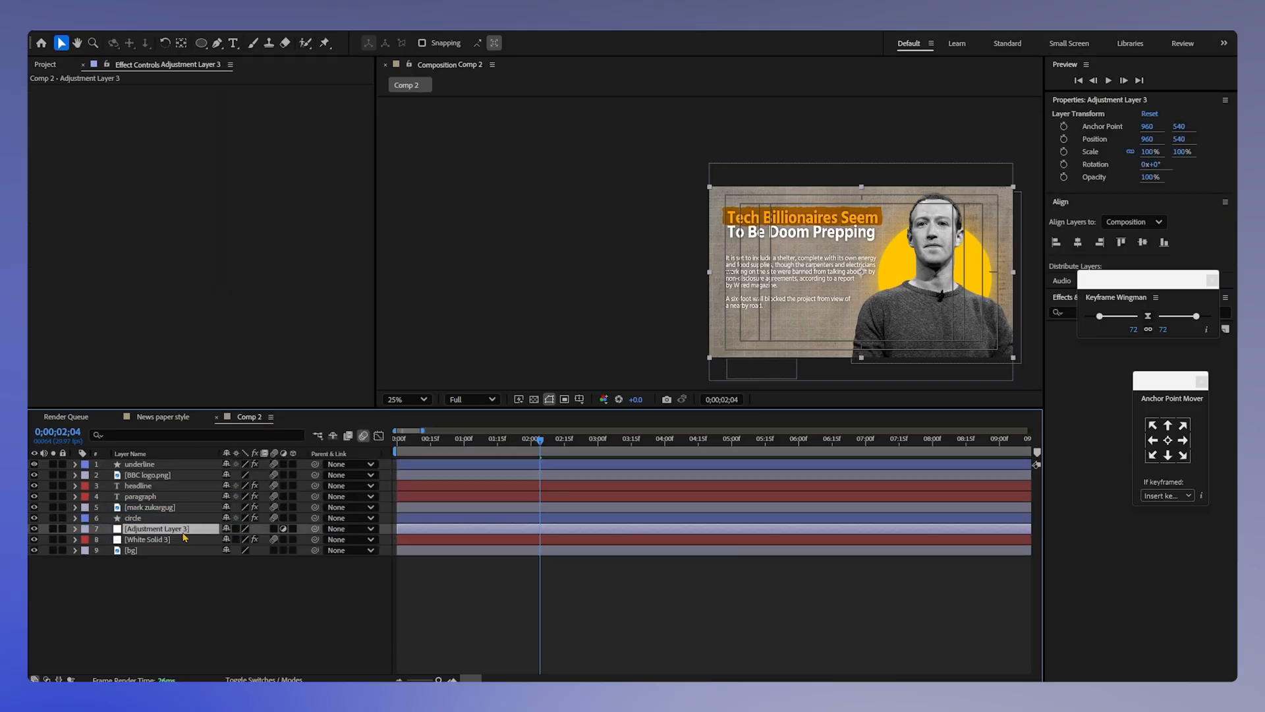
- Apply the Noise effect to the adjustment layer, set the amount of noise to 18%, and preview the animation
key("ctrl+space")
type("noise")
key("Return")
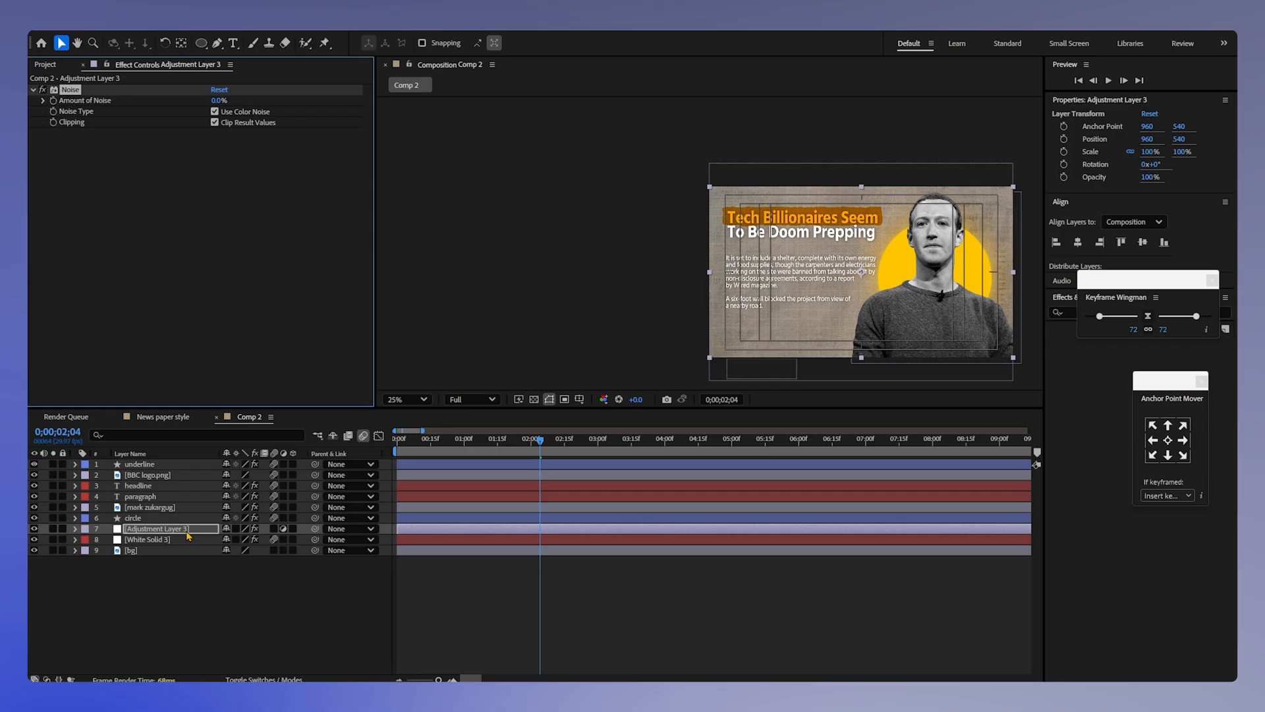
scroll(877, 232, "up", 2)
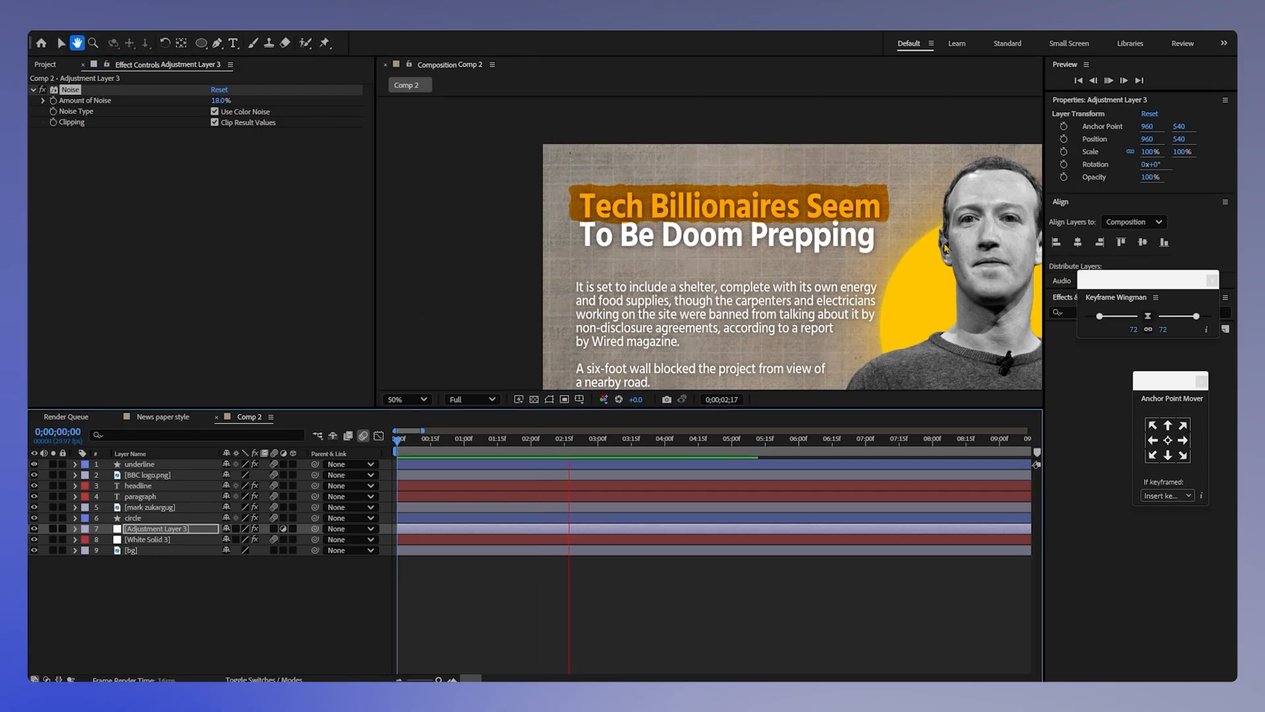
key("space")
scroll(940, 251, "down", 3)
scroll(961, 295, "down", 1)
scroll(968, 285, "up", 2)
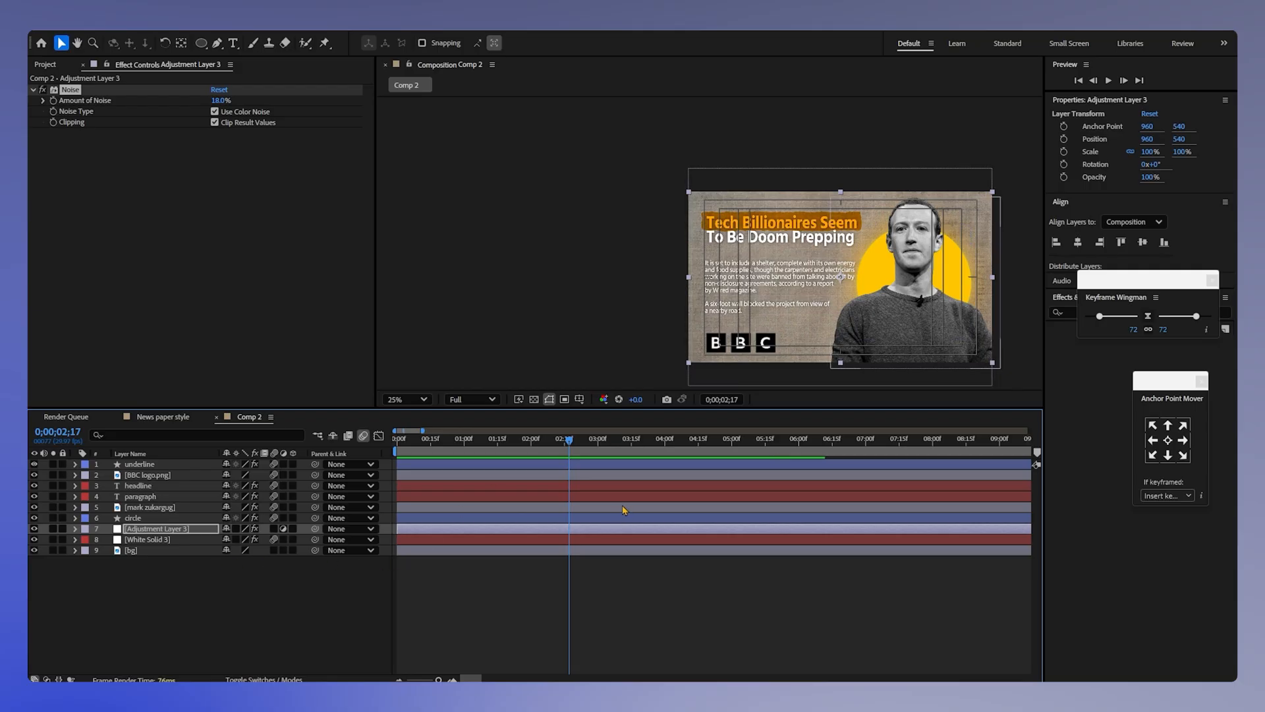
- Add the expression wiggle(1,5) to the portrait layer's Position and preview the animation from the start
left_click(155, 581)
left_click(141, 509)
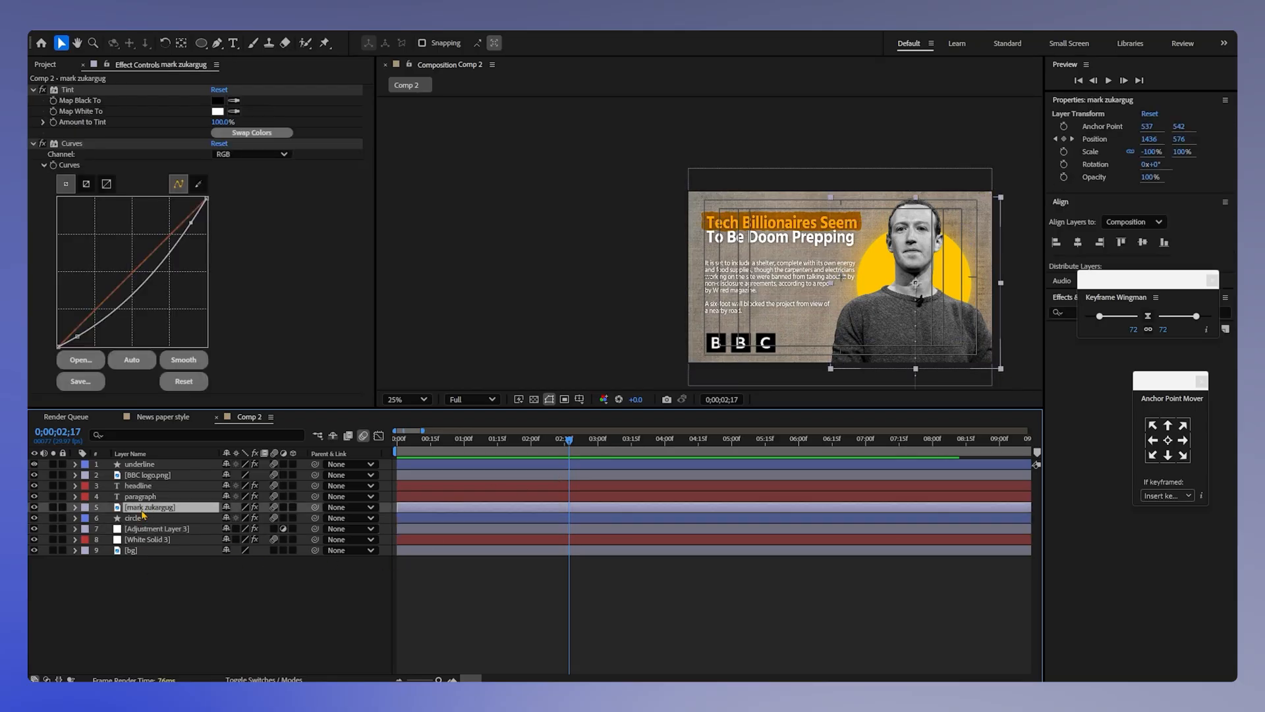
key("p")
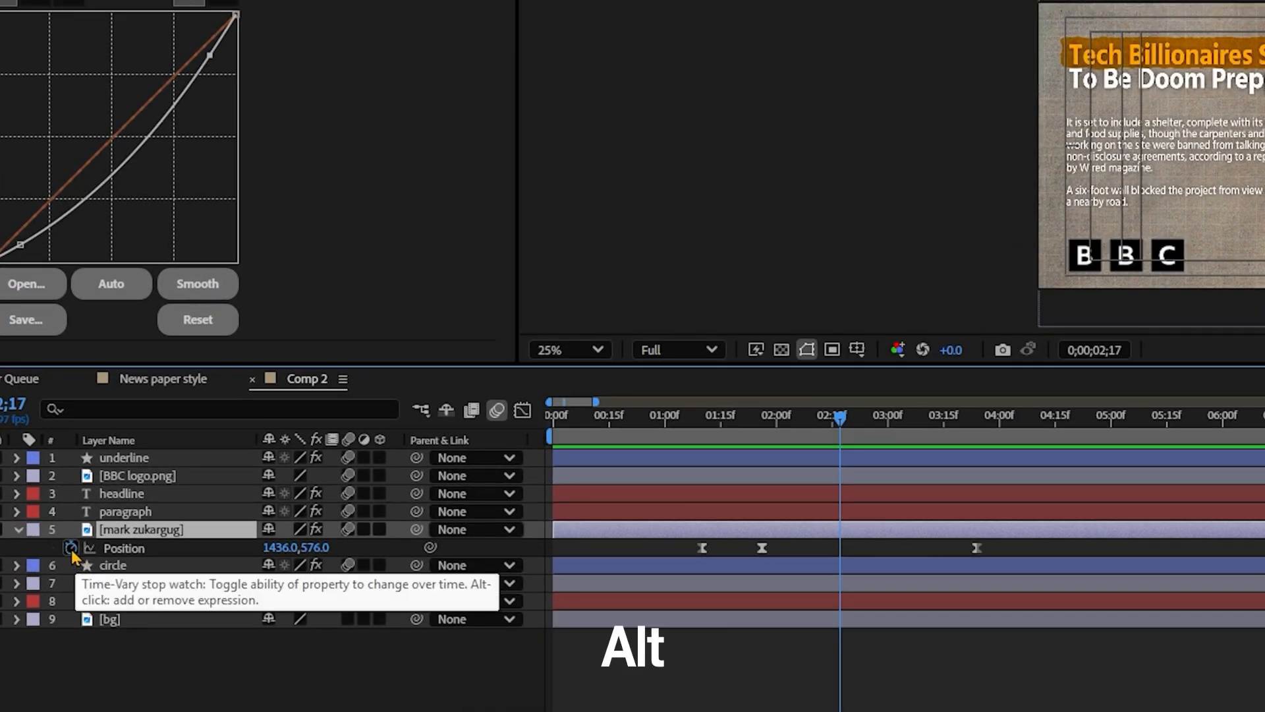
left_click(71, 547, "alt")
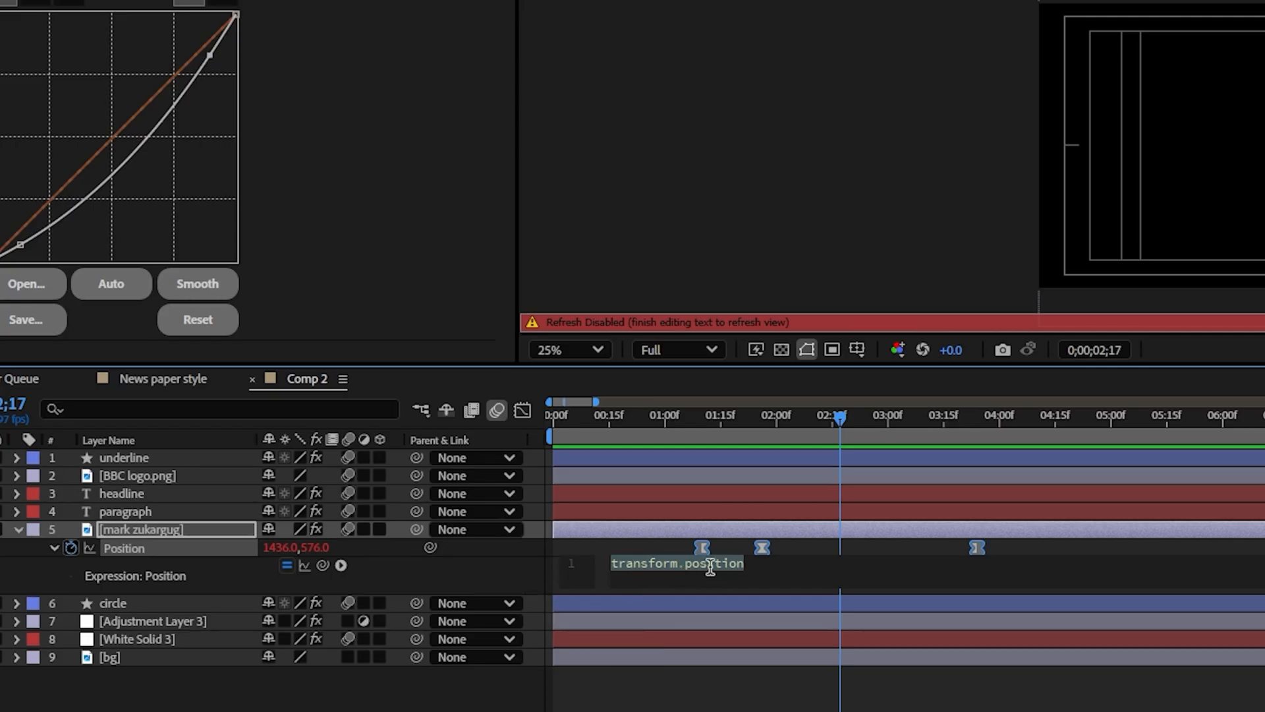
type("wiggle()")
type("1,5")
key("KP_Enter")
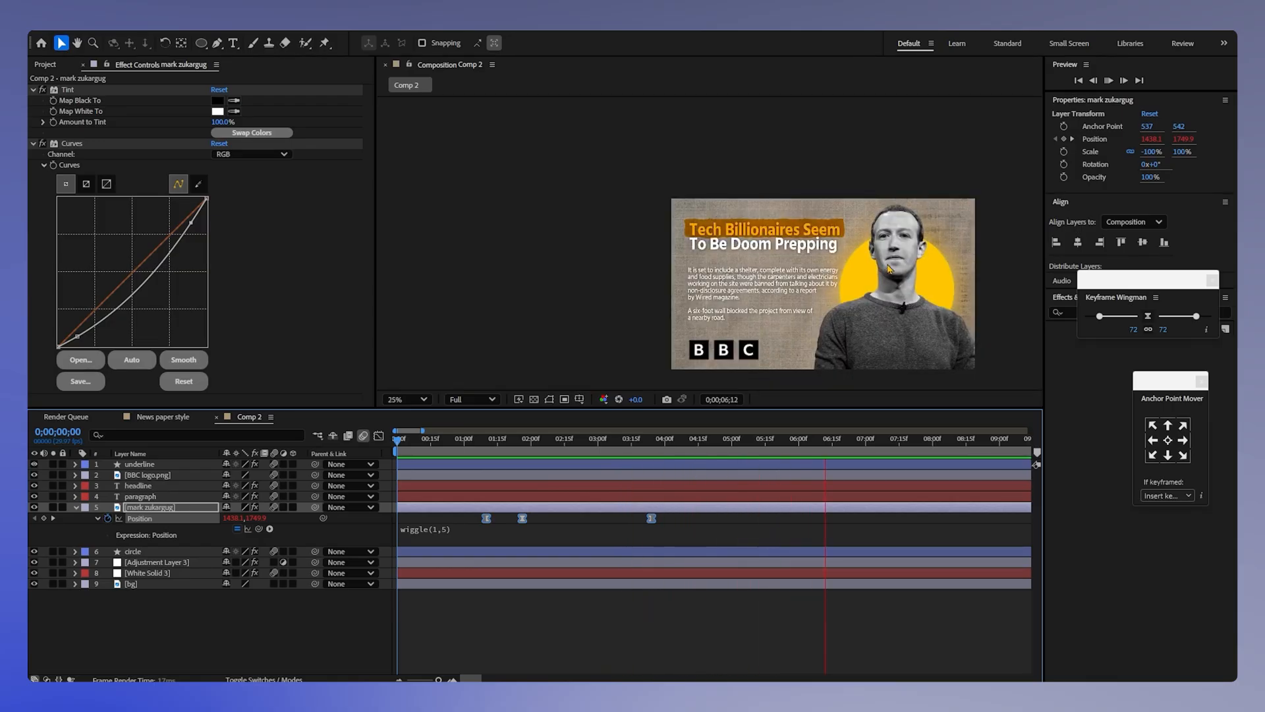
scroll(891, 270, "down", 4)
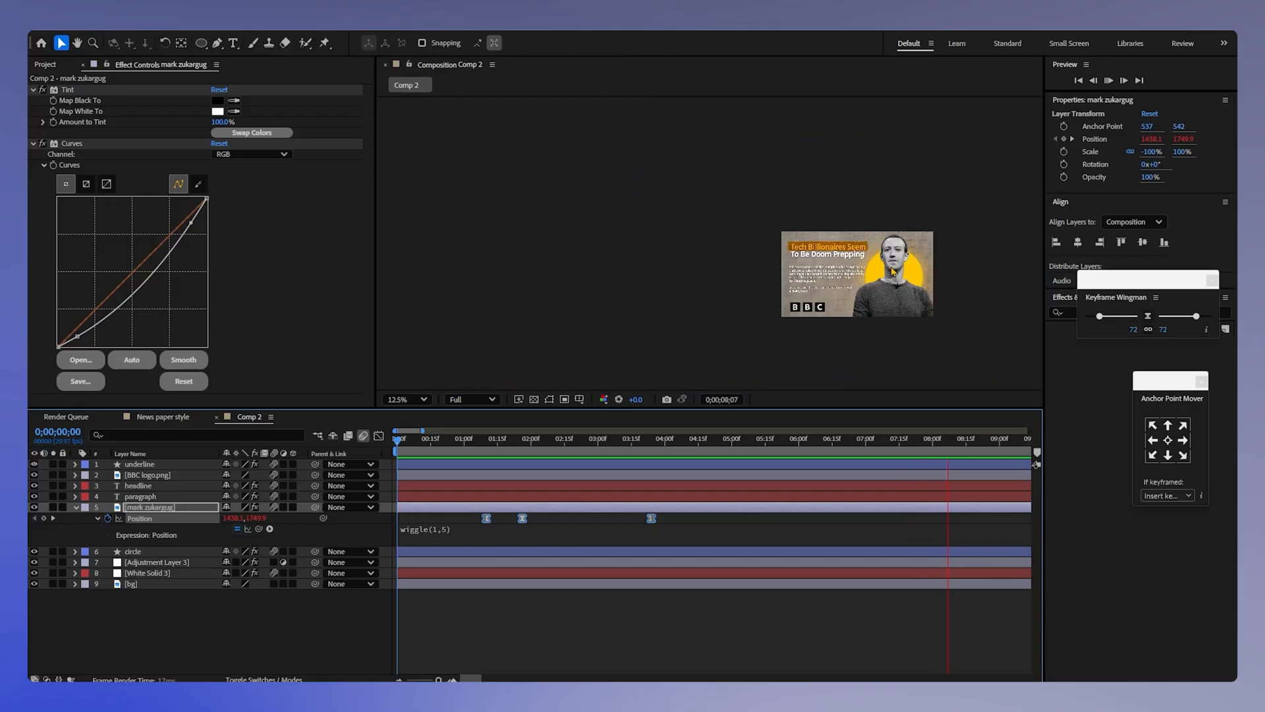
scroll(893, 274, "up", 1)
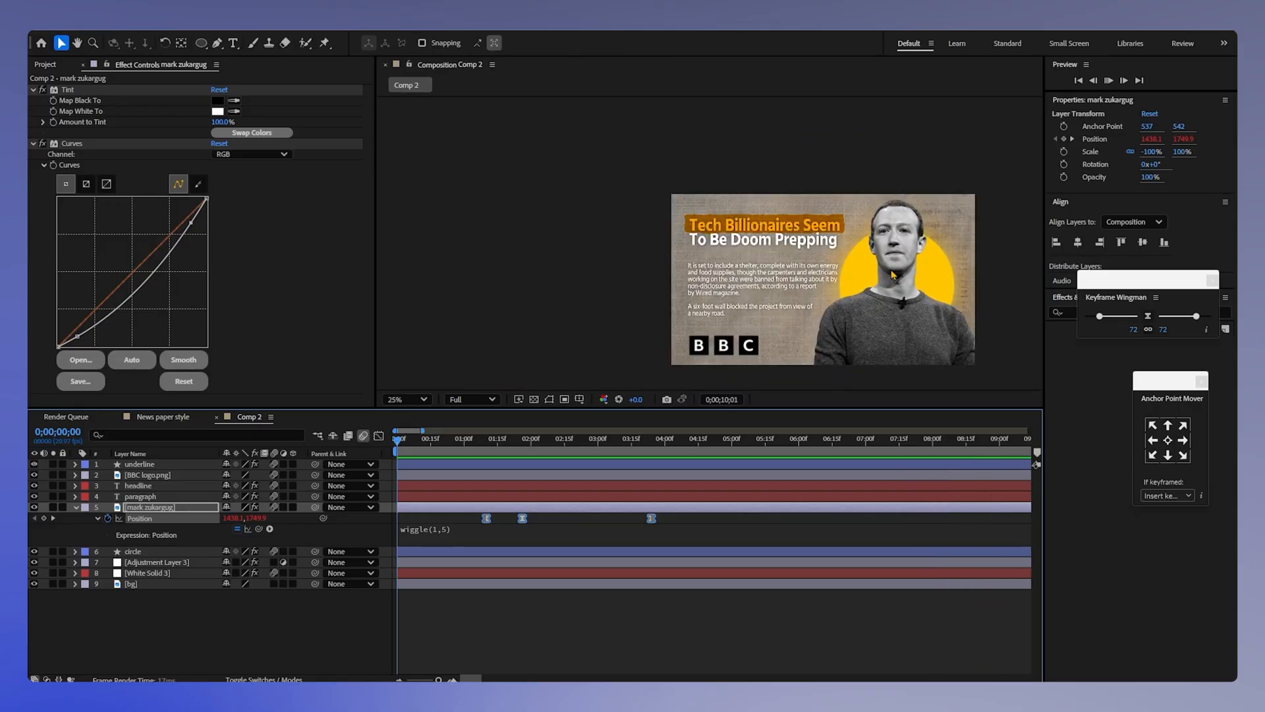